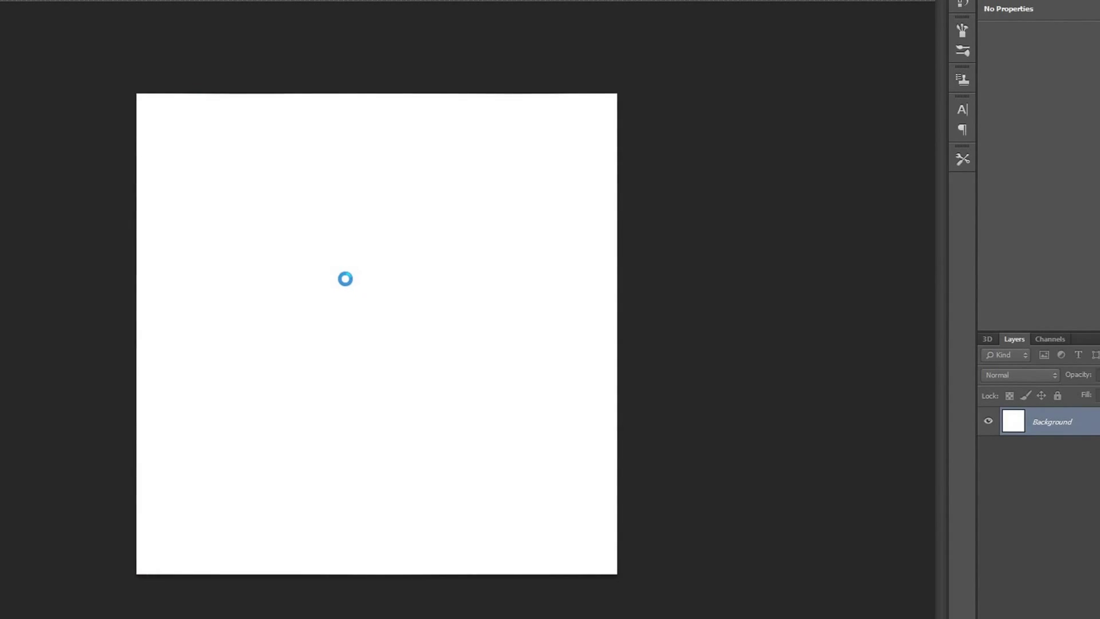
Enlarge the placed sketch photo until it covers the whole canvas, reposition it so the drawing is roughly centred, and commit the placement
key("ctrl+minus")
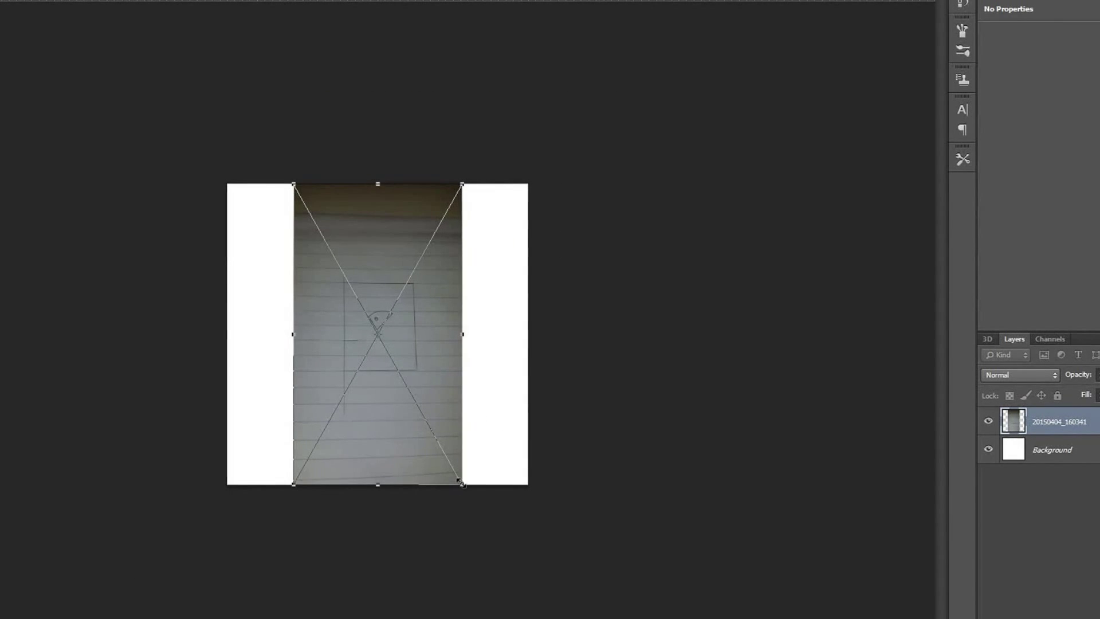
left_click_drag(462, 483, 693, 613)
left_click_drag(294, 184, 94, 96)
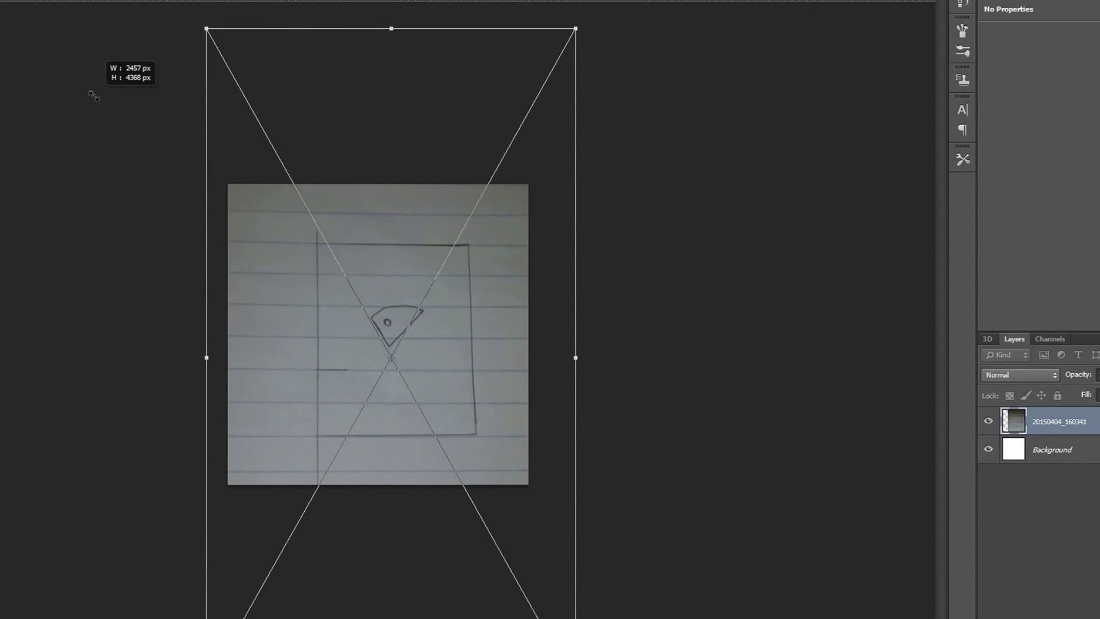
left_click_drag(449, 375, 438, 354)
scroll(442, 392, "up", 1)
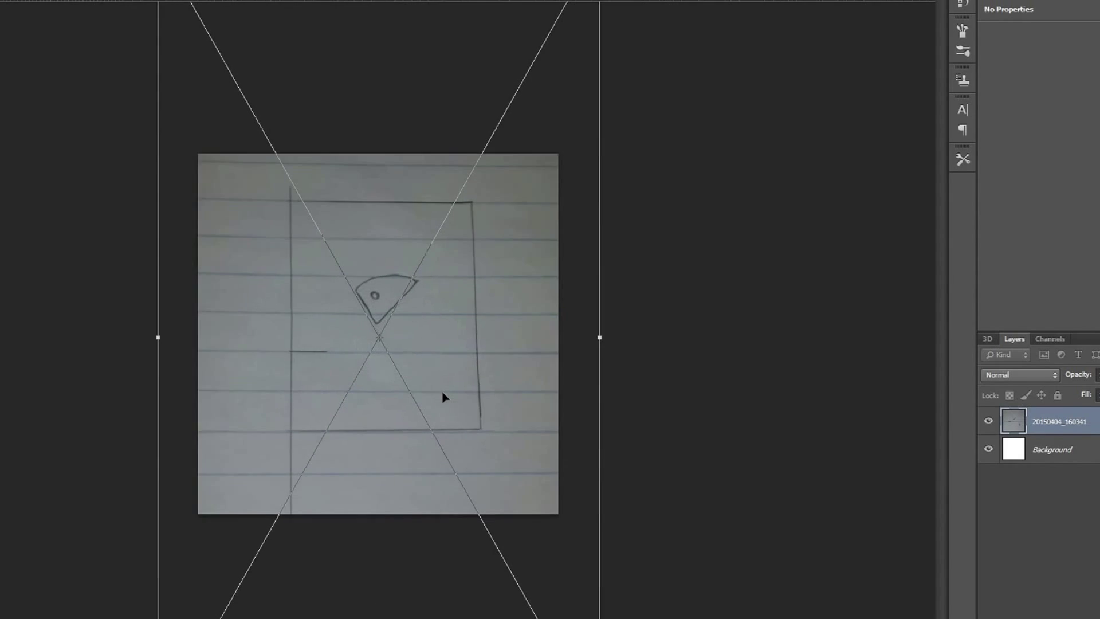
key("ctrl+plus")
key("ctrl+plus")
key("Return")
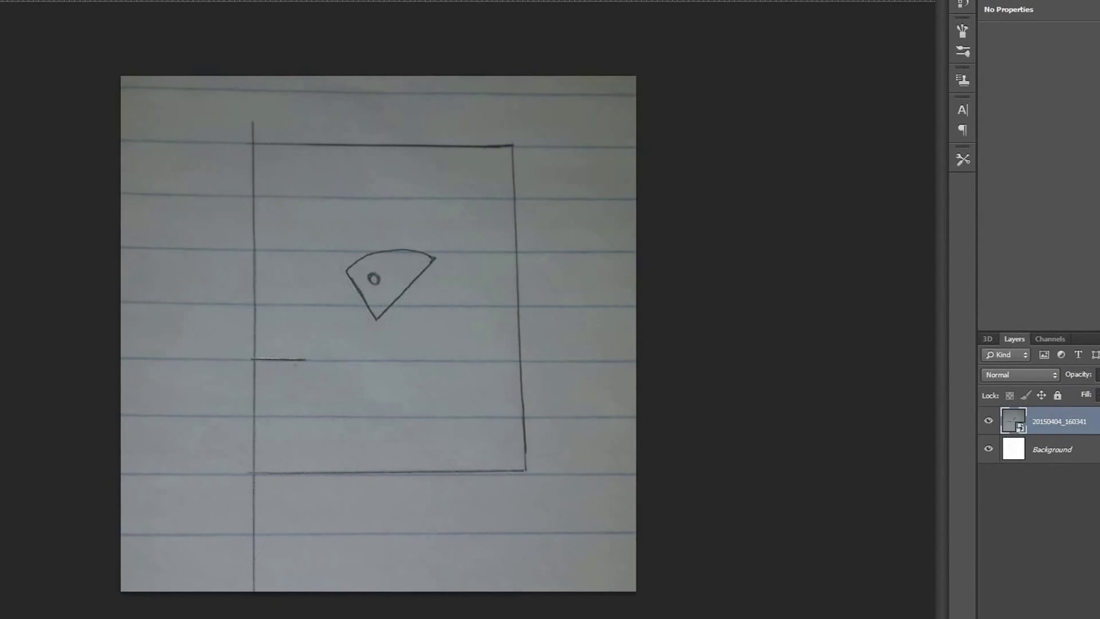
Add a new layer above the sketch photo and place guides along all four sides of the sketched rectangle
left_click(1017, 615)
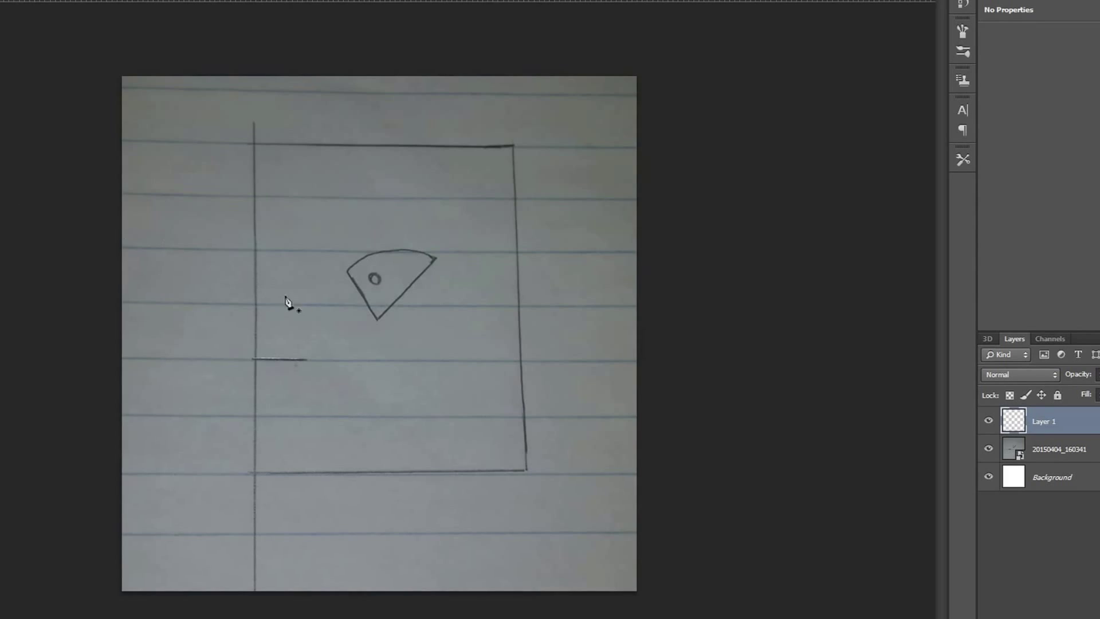
scroll(317, 339, "up", 3)
scroll(317, 339, "down", 2)
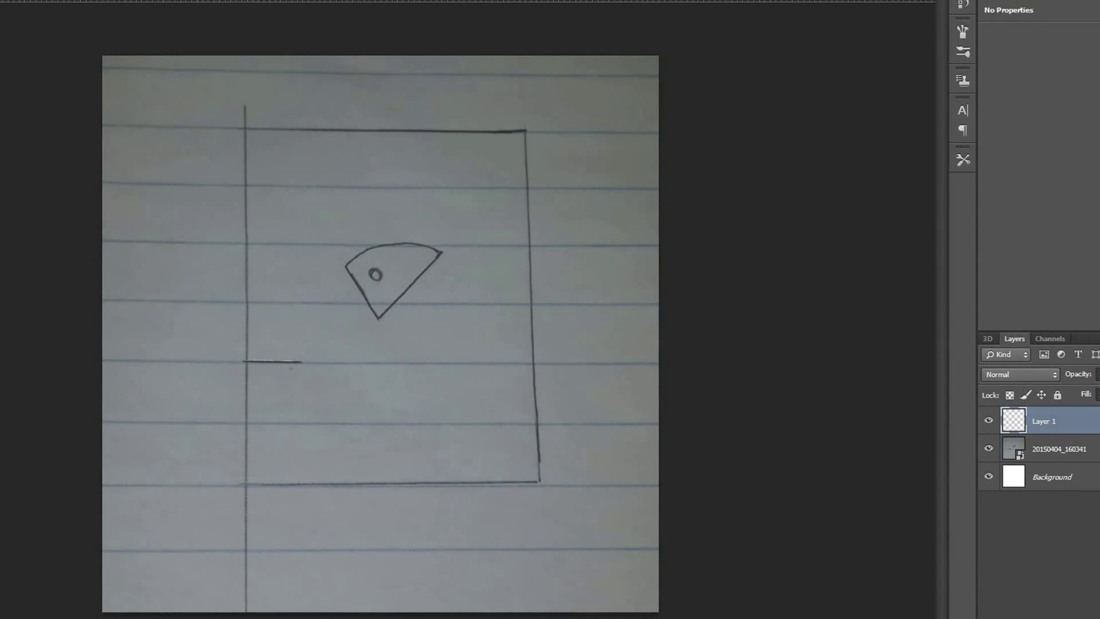
left_click_drag(306, 286, 247, 293)
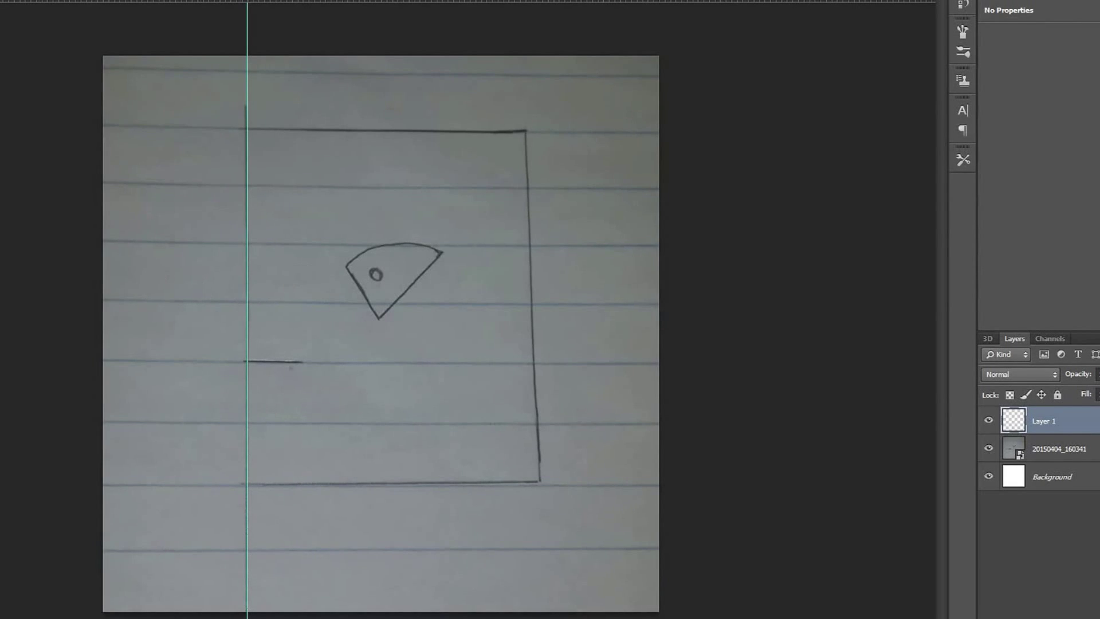
left_click_drag(672, 272, 540, 272)
left_click_drag(370, 3, 314, 129)
left_click_drag(324, 2, 276, 484)
Place three horizontal guides through the wedge shape's lower tip, left corner and right corner
scroll(297, 434, "up", 2)
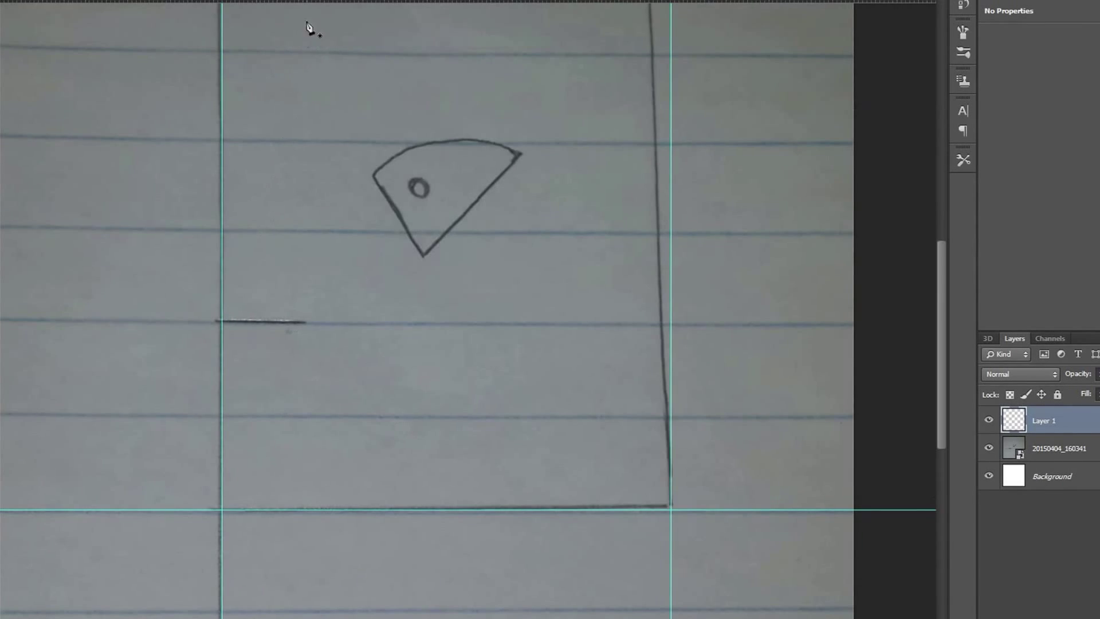
left_click_drag(290, 3, 334, 254)
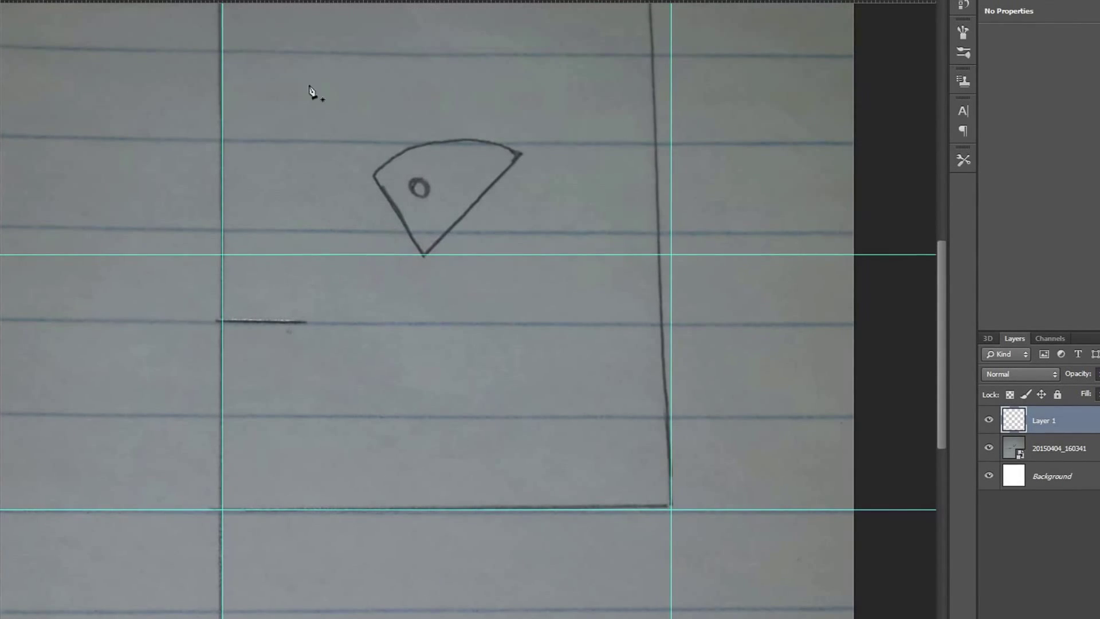
left_click_drag(256, 13, 376, 153)
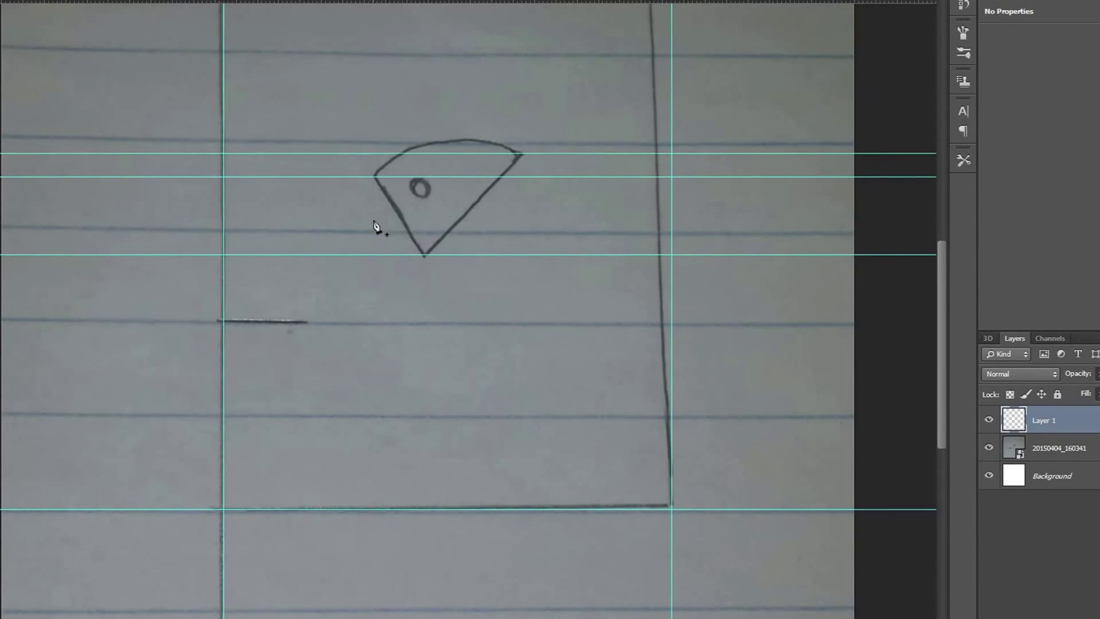
Trace the sketched rectangle as a closed Pen tool path through the four outer guide intersections
scroll(379, 225, "down", 1)
scroll(369, 250, "up", 1)
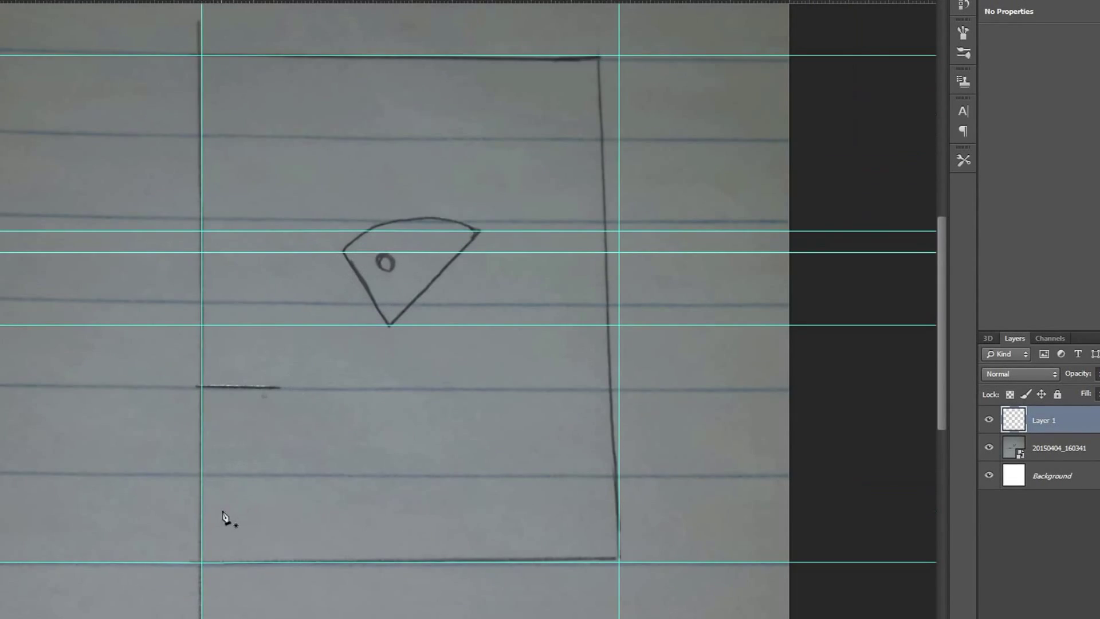
left_click(203, 563)
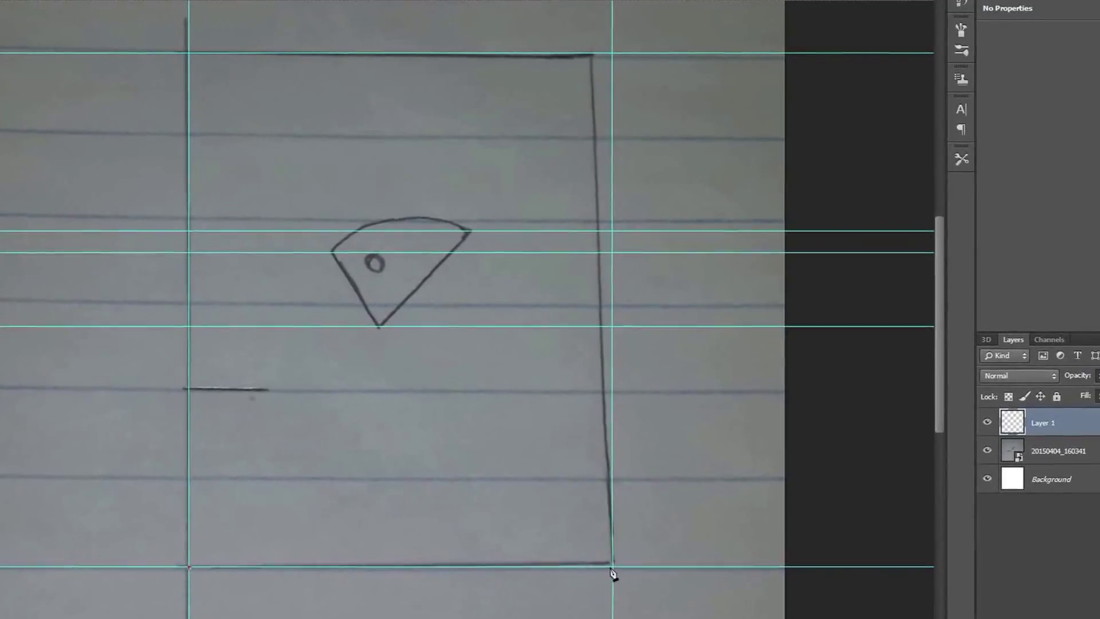
scroll(608, 580, "up", 3)
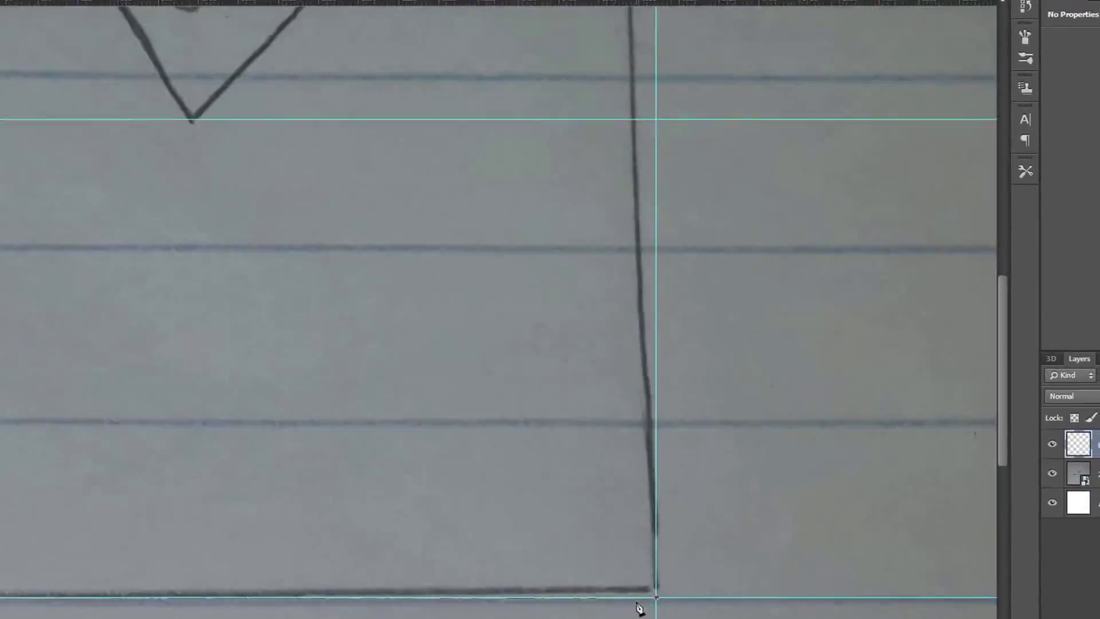
scroll(635, 603, "up", 5)
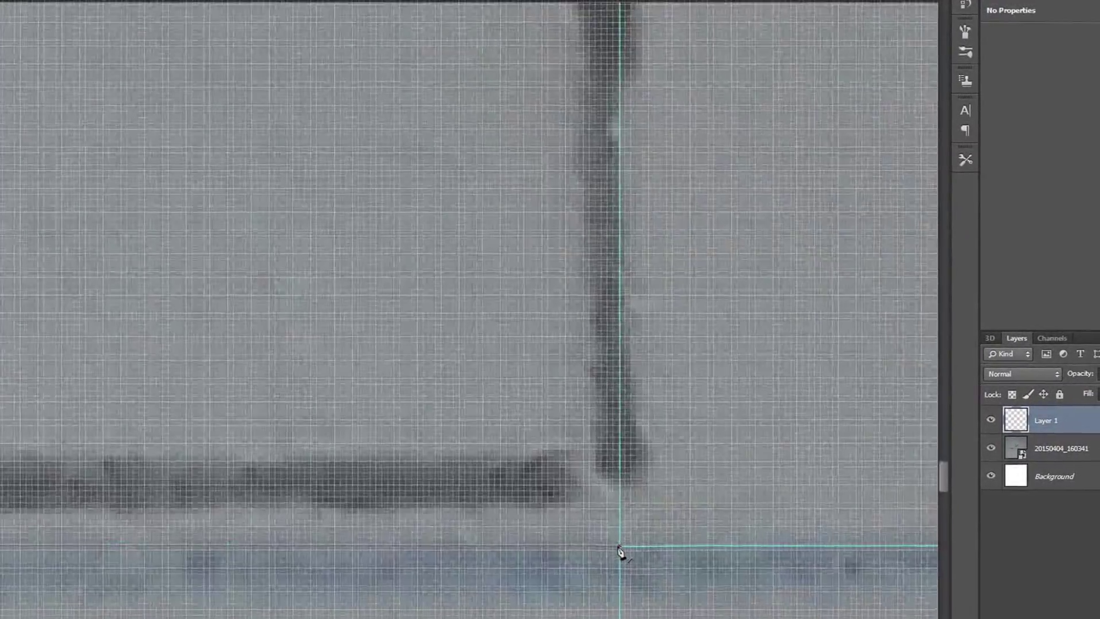
scroll(646, 575, "down", 10)
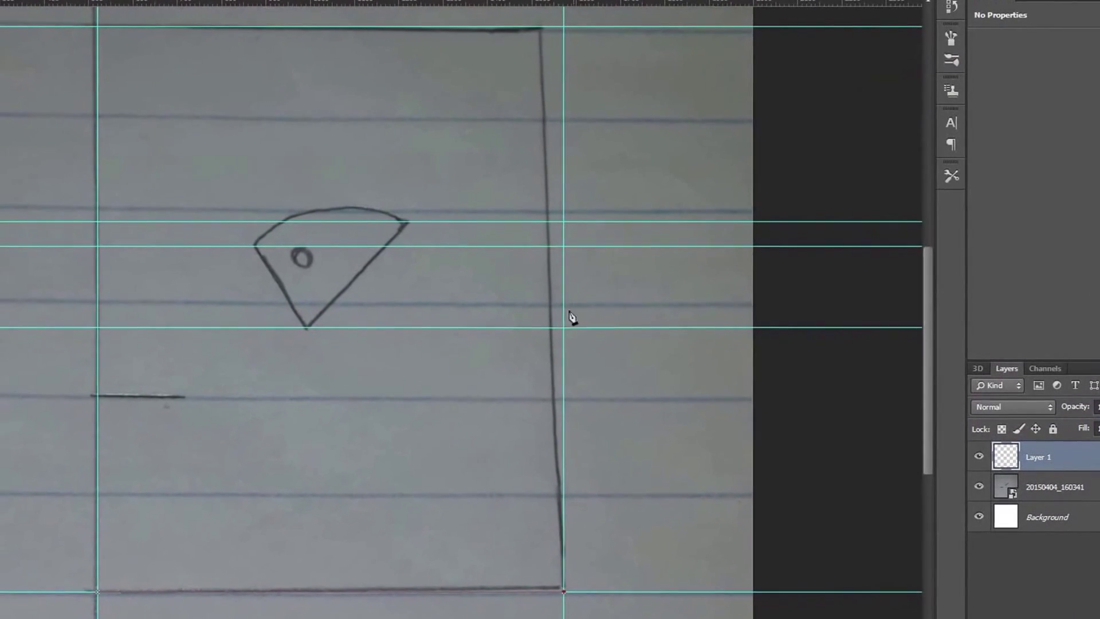
scroll(571, 314, "down", 2)
left_click_drag(928, 257, 928, 214)
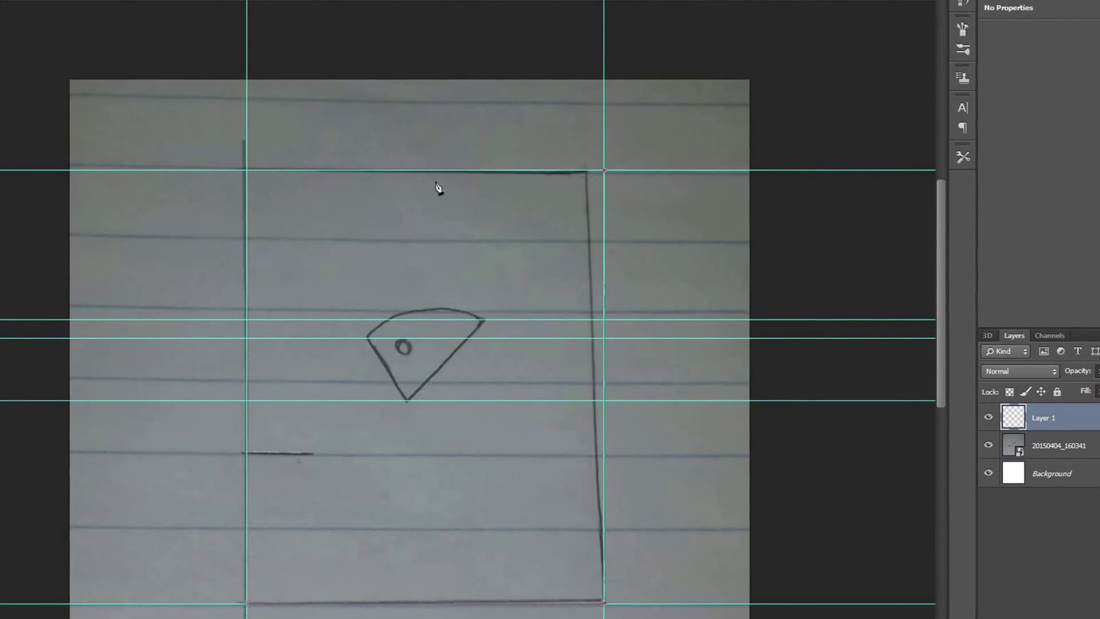
left_click(247, 172)
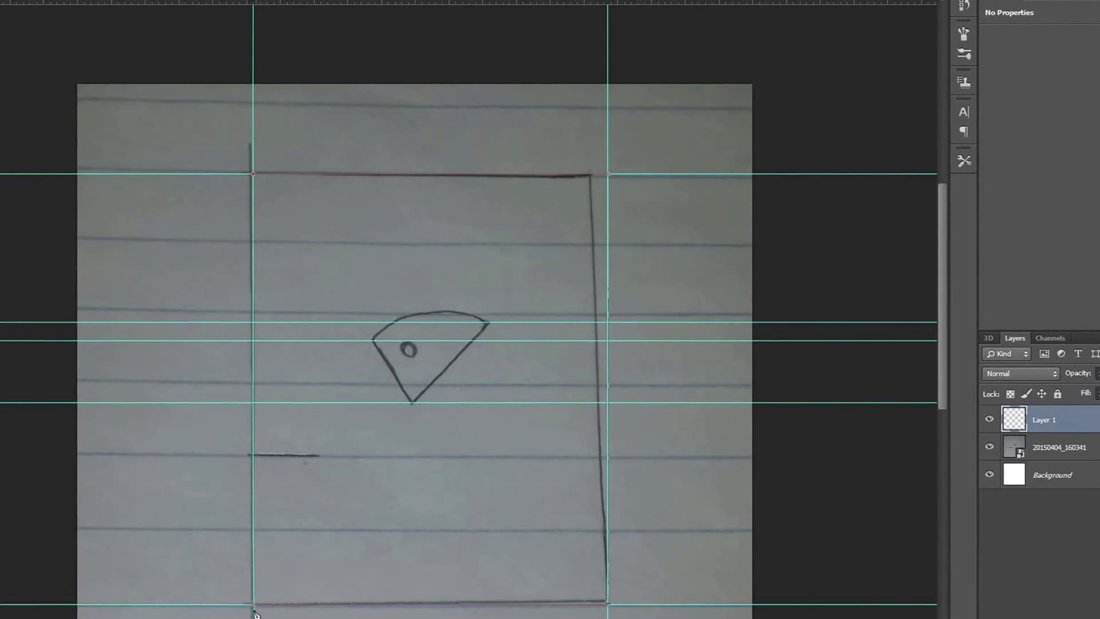
Convert the rectangular path into a selection
right_click(366, 408)
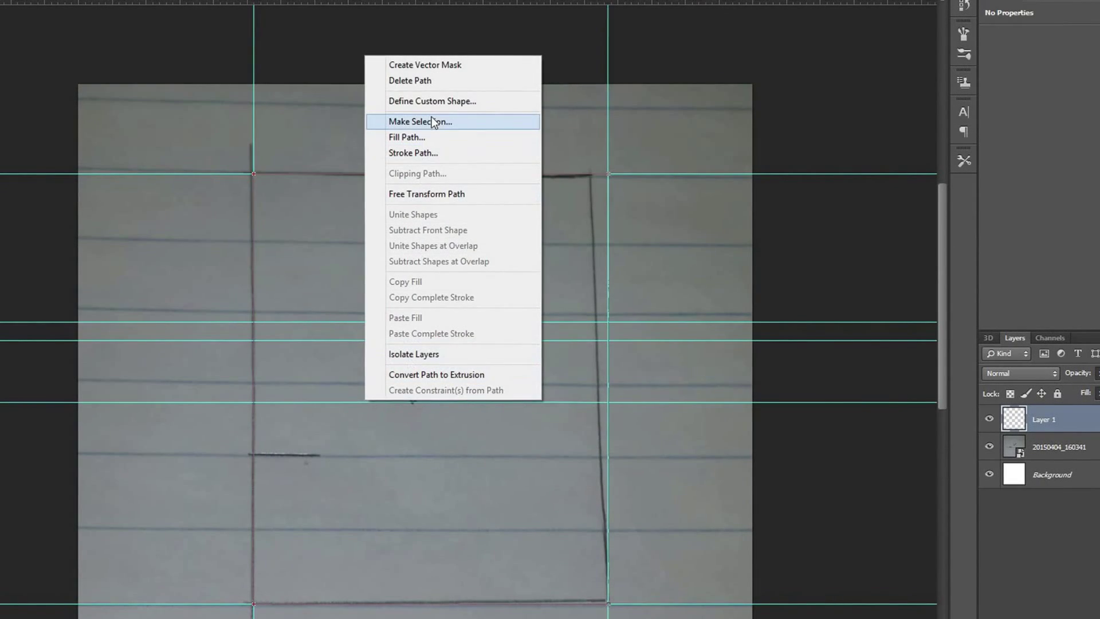
left_click(431, 117)
key("Return")
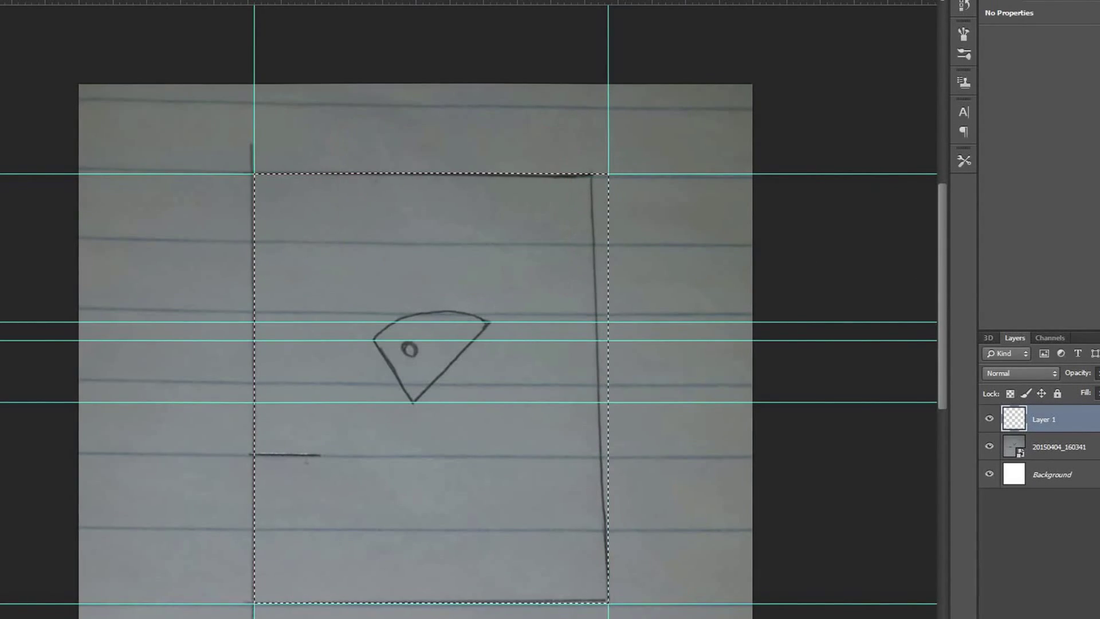
Fill the rectangular selection with white on Layer 1 and set the layer's opacity to 30%
left_click(468, 306)
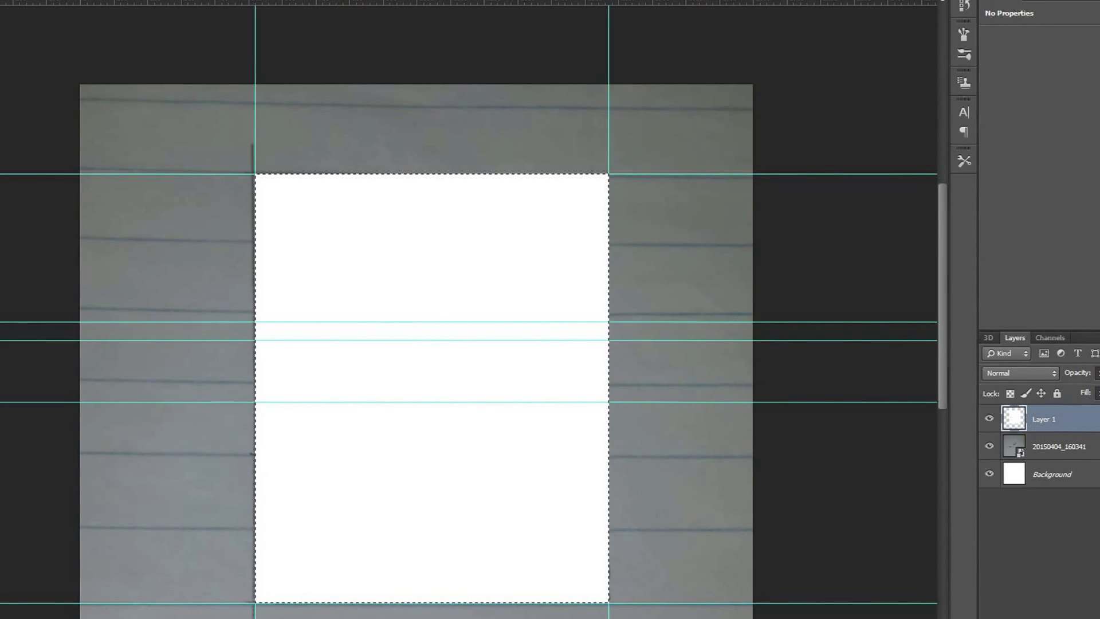
type("30")
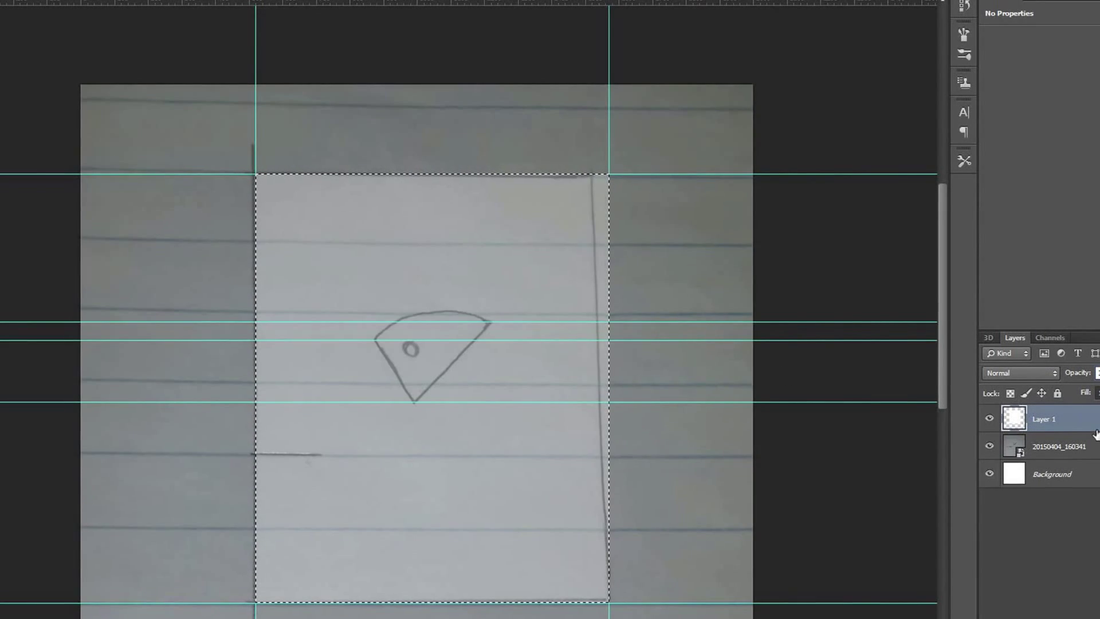
left_click(991, 419)
left_click(991, 419)
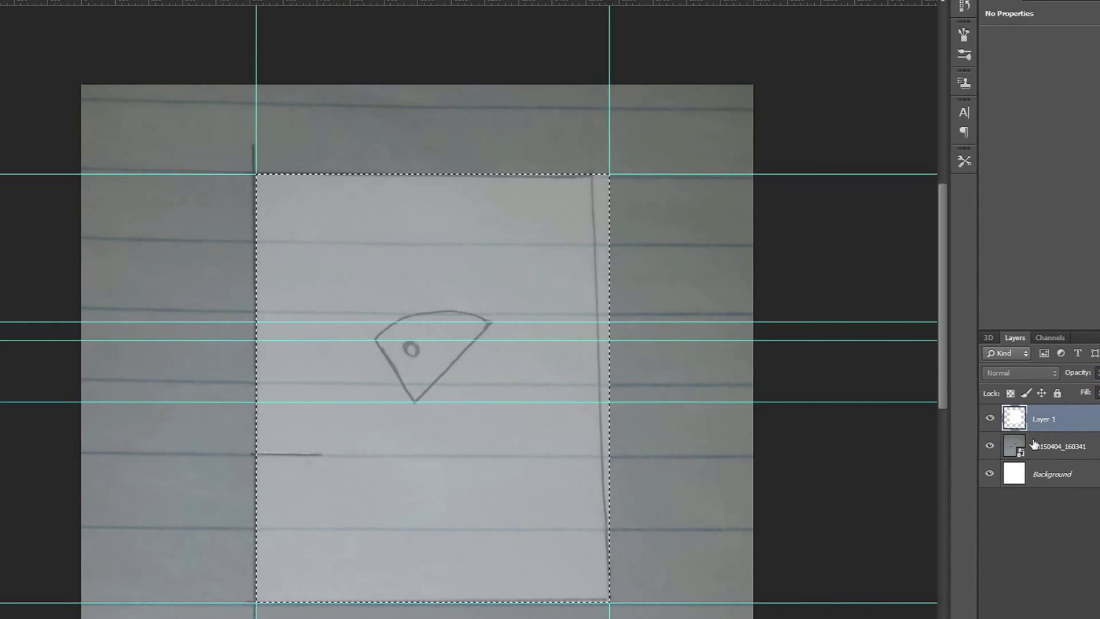
Add another new layer above Layer 1, make Layer 1 active again and clear the rectangular selection
left_click(1099, 618)
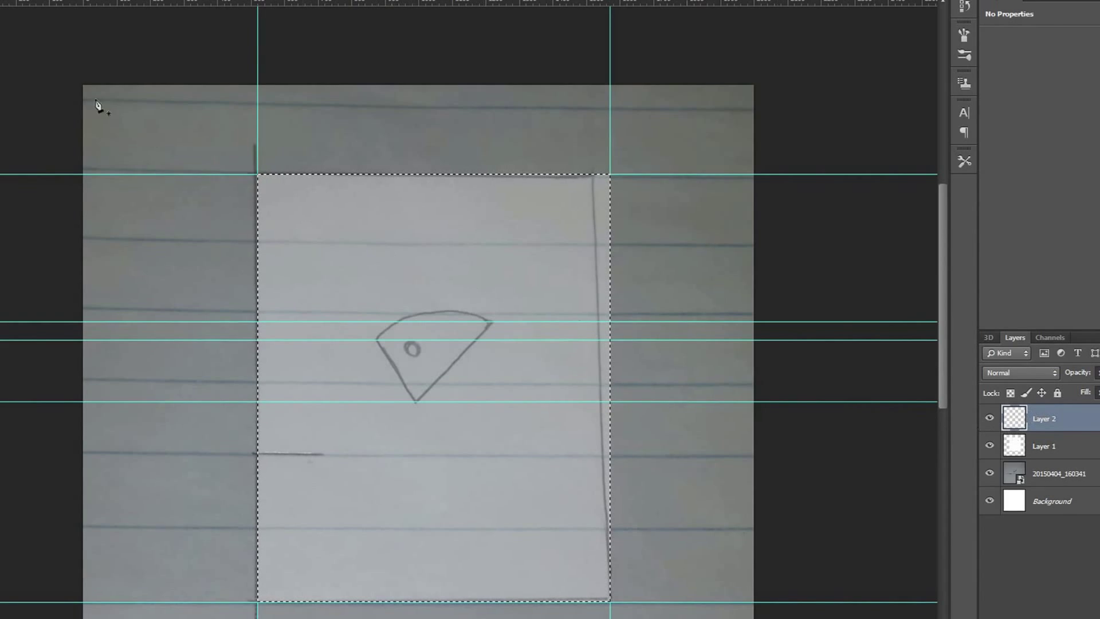
left_click(472, 345)
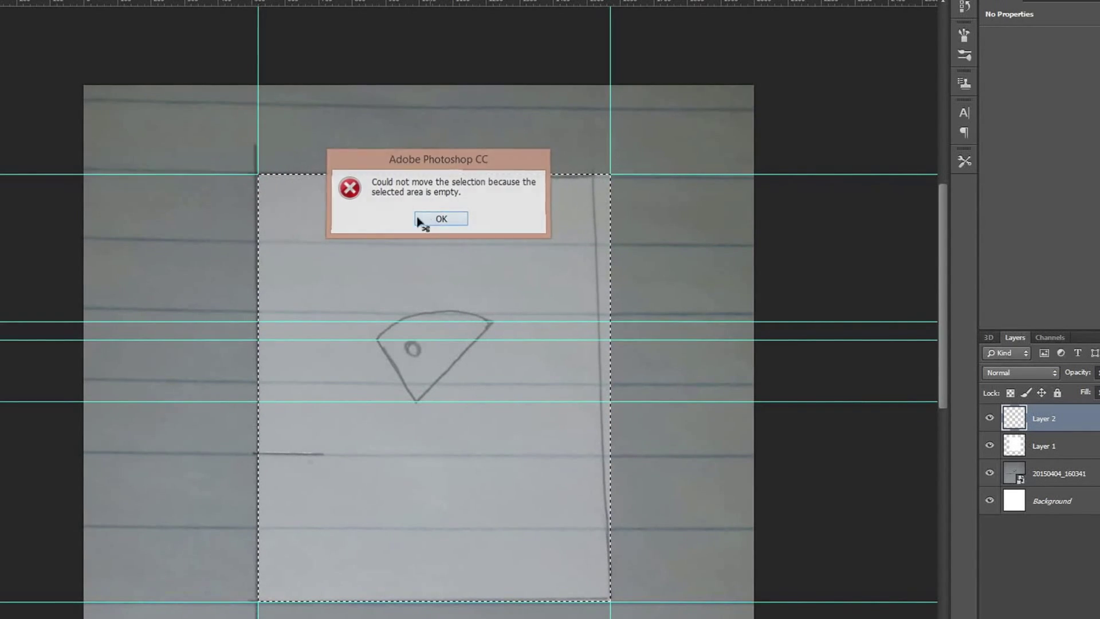
left_click(430, 219)
left_click(473, 367)
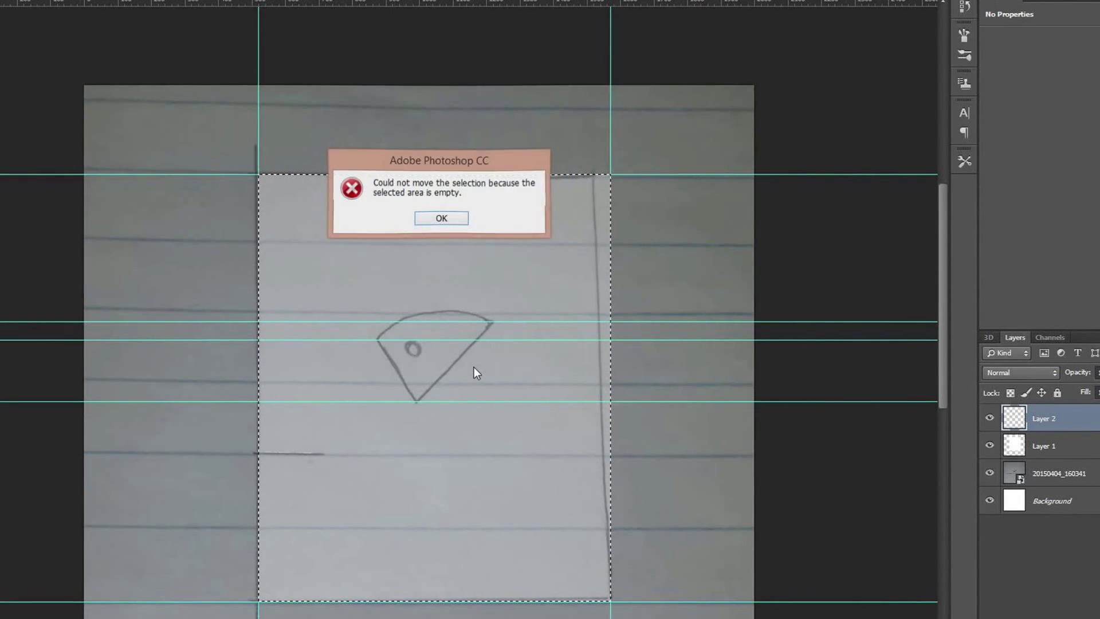
left_click(436, 220)
left_click(1032, 447)
left_click(3, 0)
left_click(26, 0)
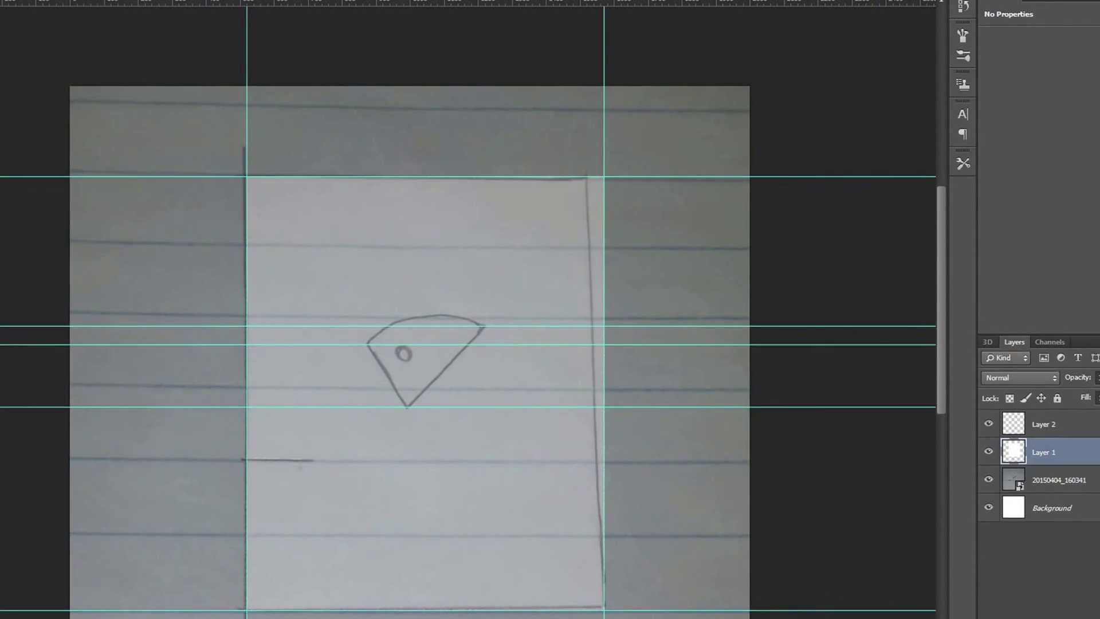
On Layer 2, trace the wedge with the Pen tool from its lower tip to the right corner and along the curved top to the left corner
scroll(400, 364, "up", 3)
scroll(382, 376, "up", 1)
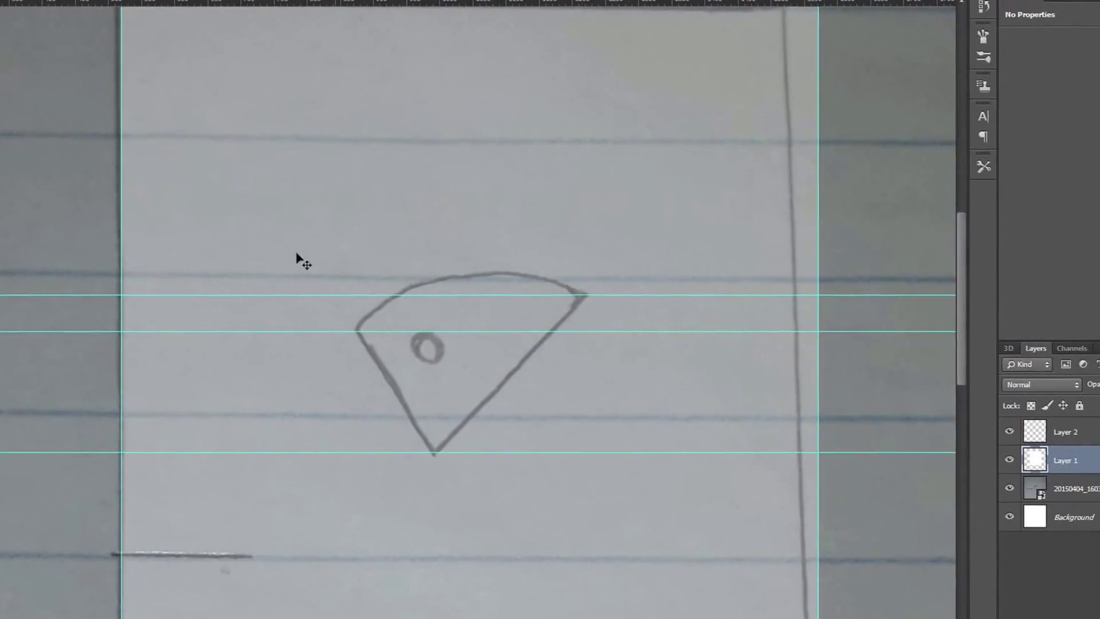
left_click(1066, 432)
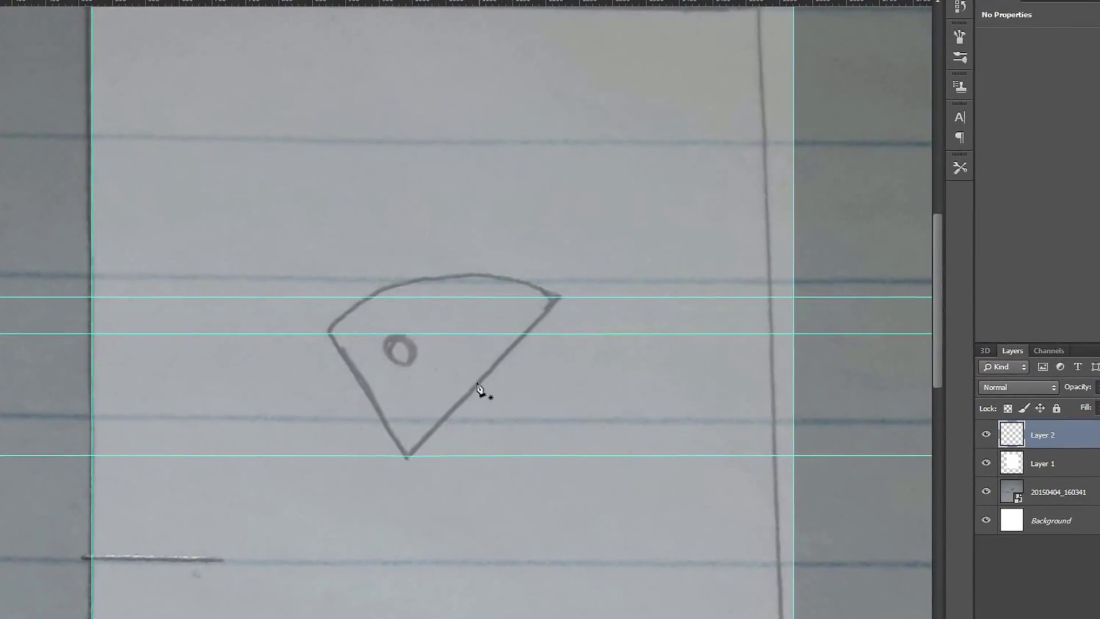
scroll(411, 464, "up", 1)
scroll(472, 455, "up", 1)
left_click(459, 465)
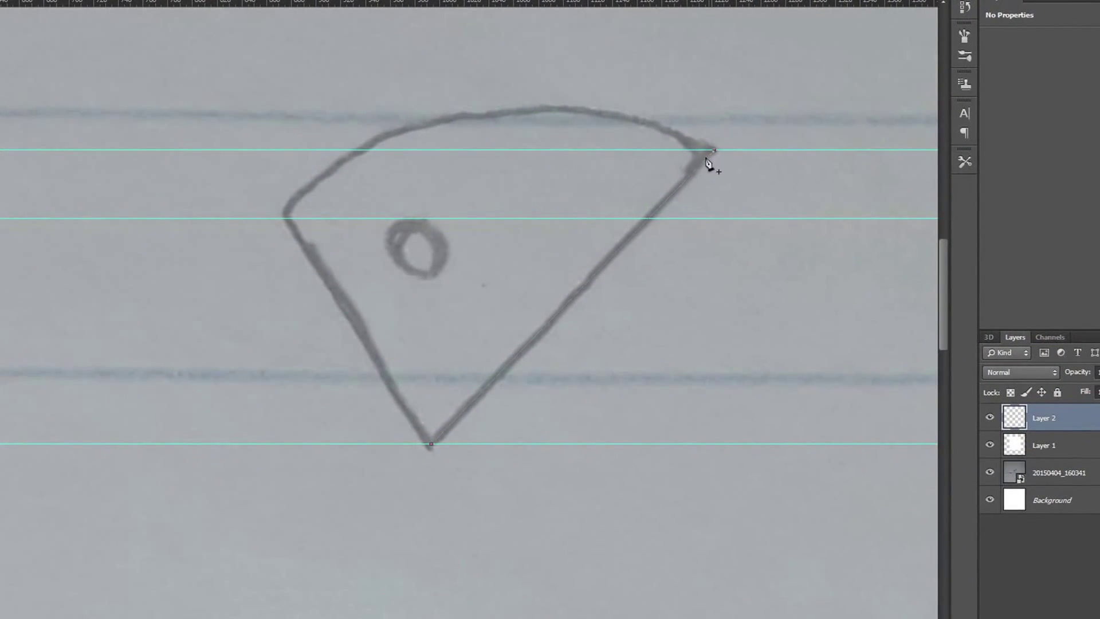
scroll(674, 231, "down", 1)
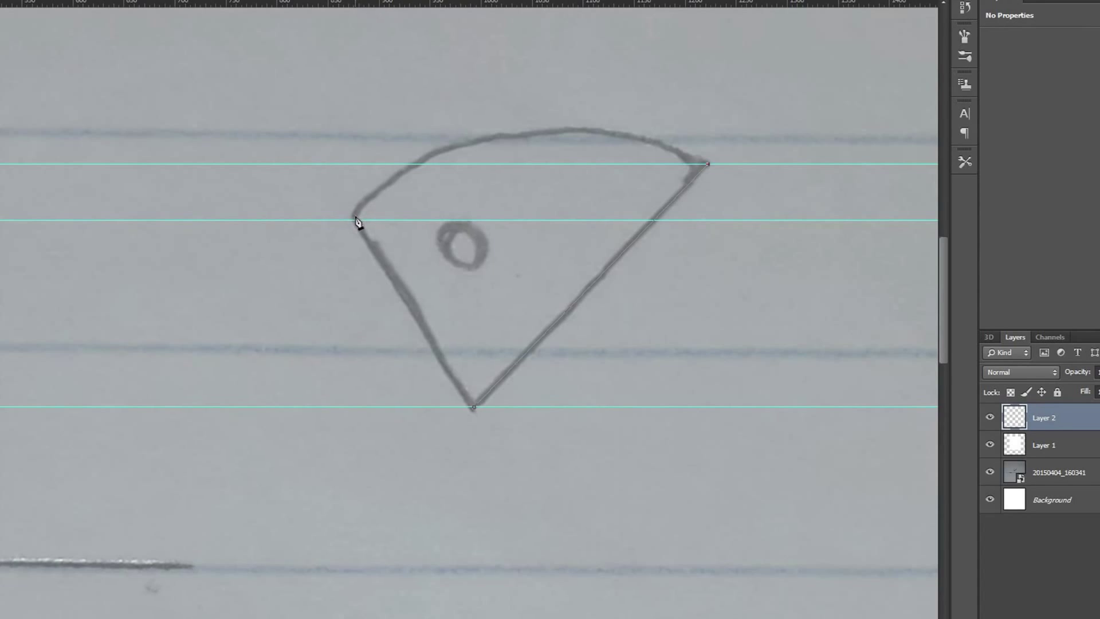
mouse_move(354, 220)
left_mouse_down()
mouse_move(312, 307)
mouse_move(243, 379)
mouse_move(187, 380)
mouse_move(197, 395)
mouse_move(186, 395)
mouse_move(216, 377)
left_mouse_up()
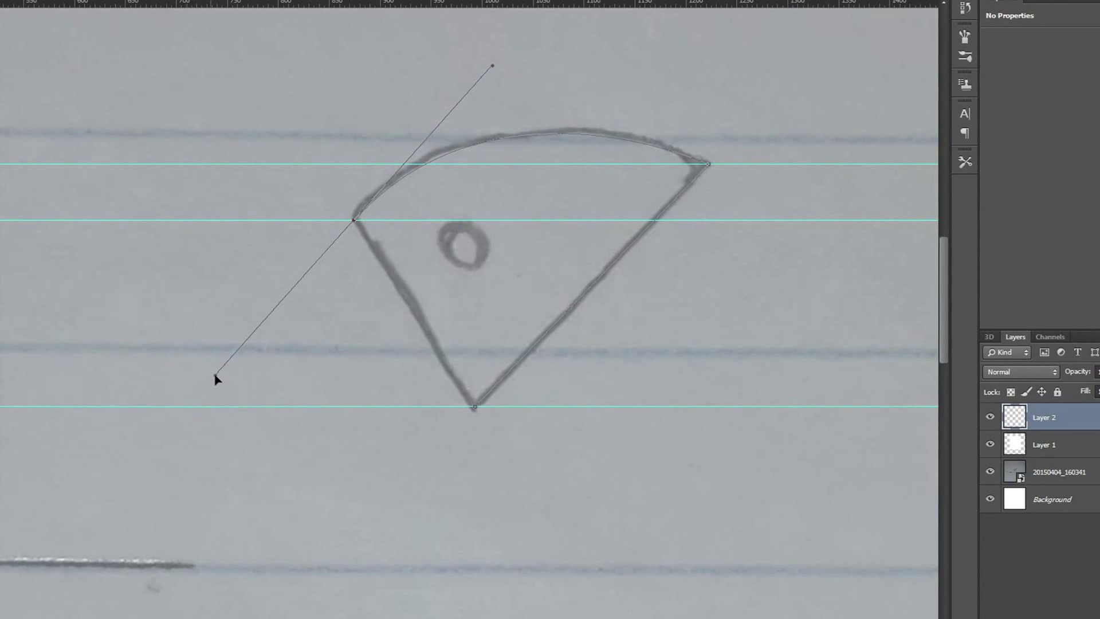
Move the horizontal guide away from the wedge's left corner and shift the path's anchor point up onto that sketched corner
scroll(370, 200, "up", 8)
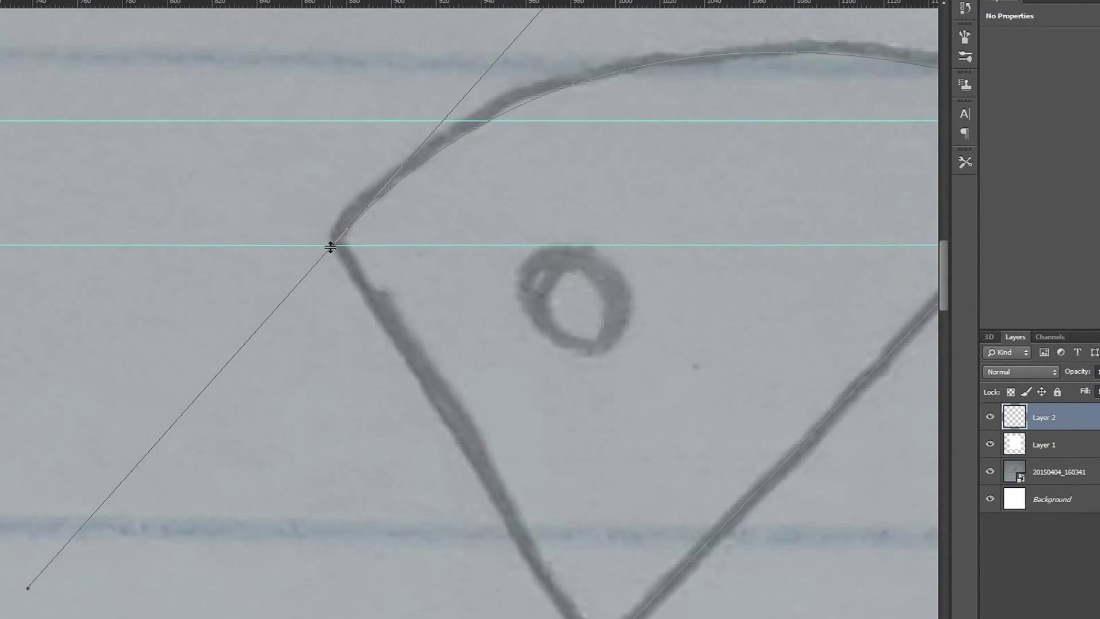
left_click_drag(331, 247, 344, 443)
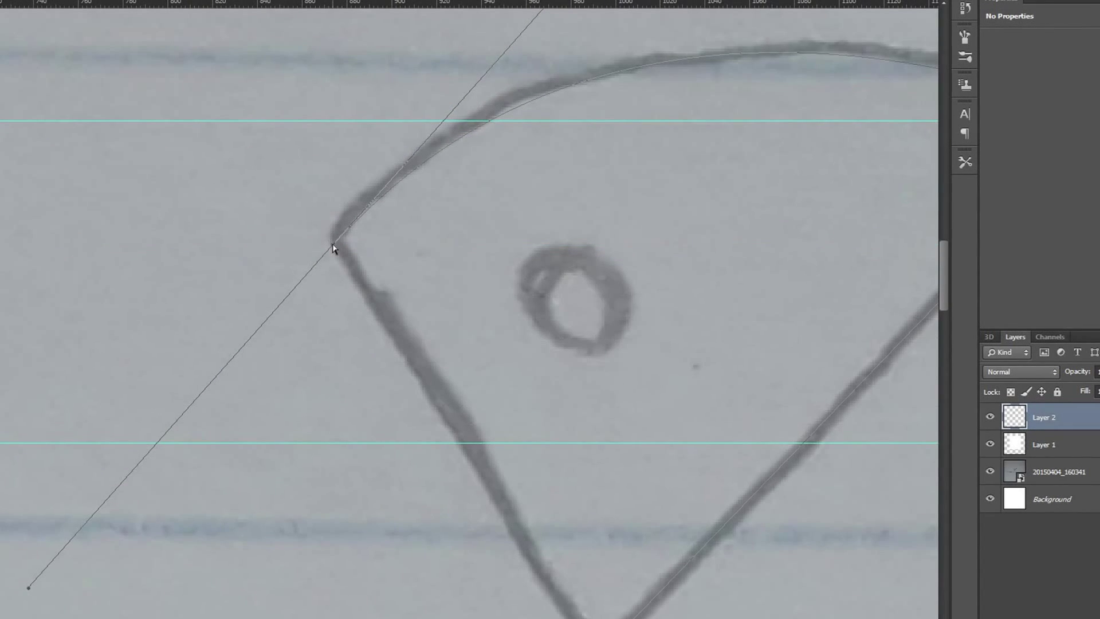
mouse_move(333, 247)
left_mouse_down()
mouse_move(329, 227)
mouse_move(334, 236)
left_mouse_up()
scroll(339, 245, "down", 8)
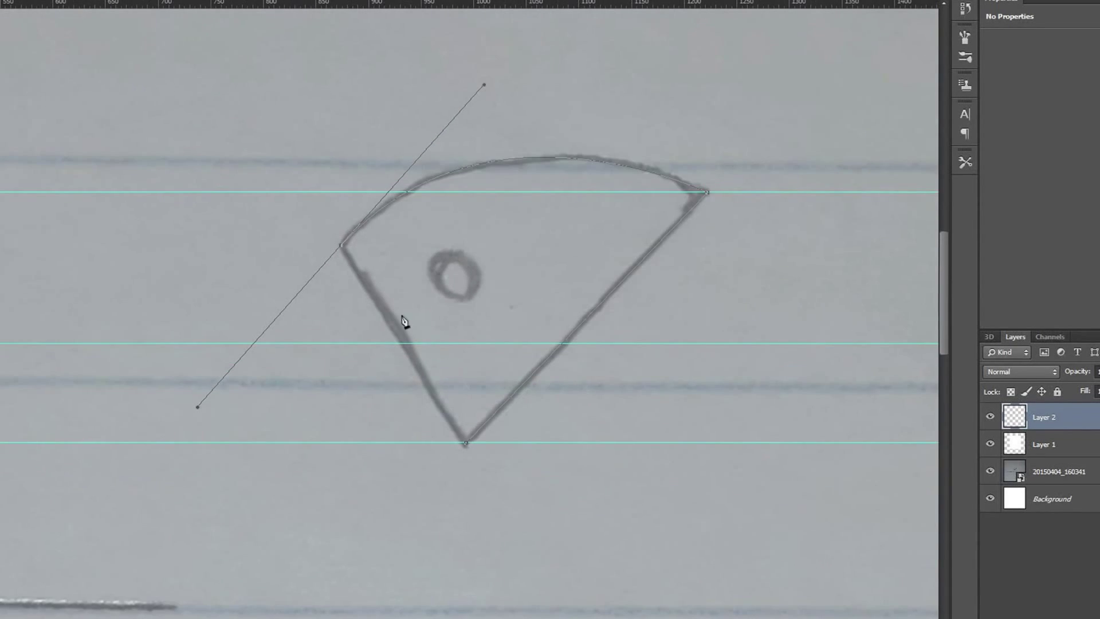
scroll(404, 323, "up", 1)
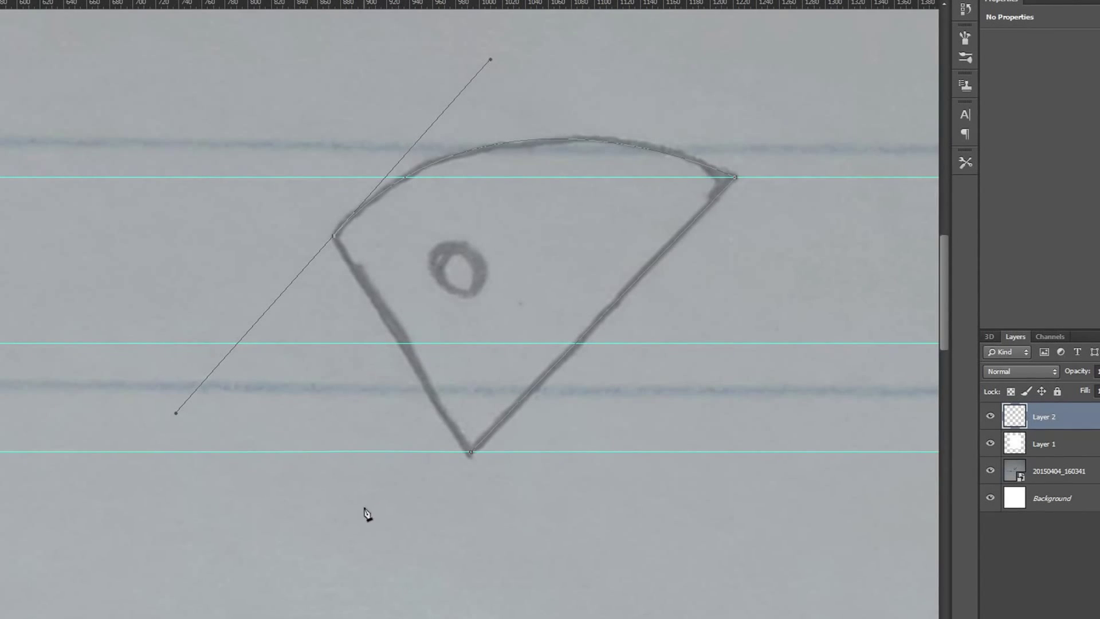
Test curved and straight path segments from the wedge's left corner to points below the sketch, undoing each one
left_click_drag(364, 509, 375, 546)
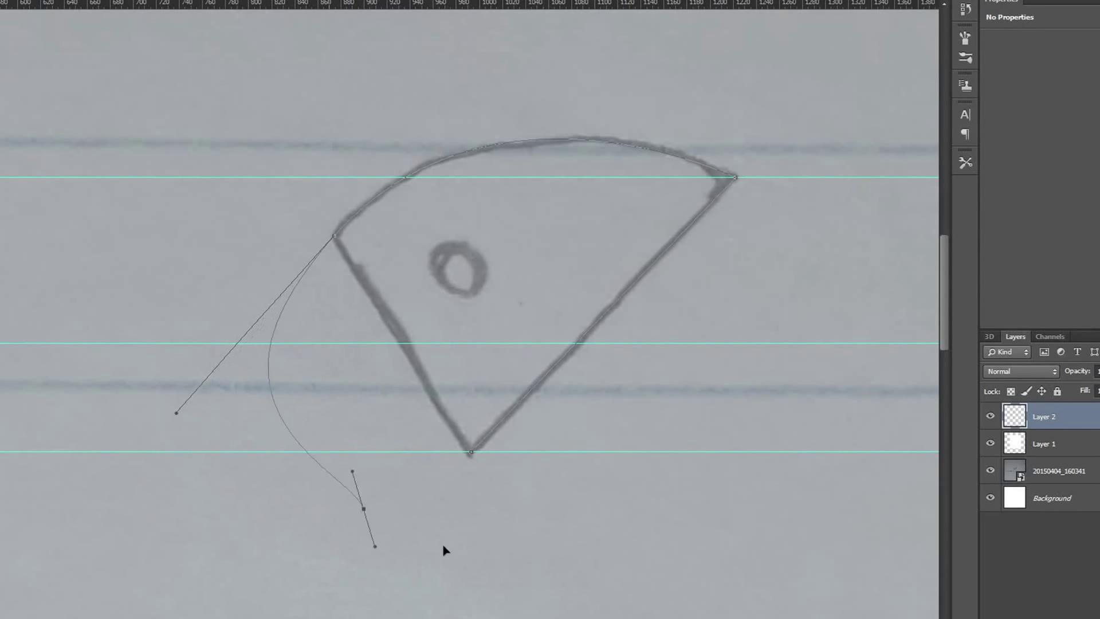
left_click_drag(444, 550, 397, 580)
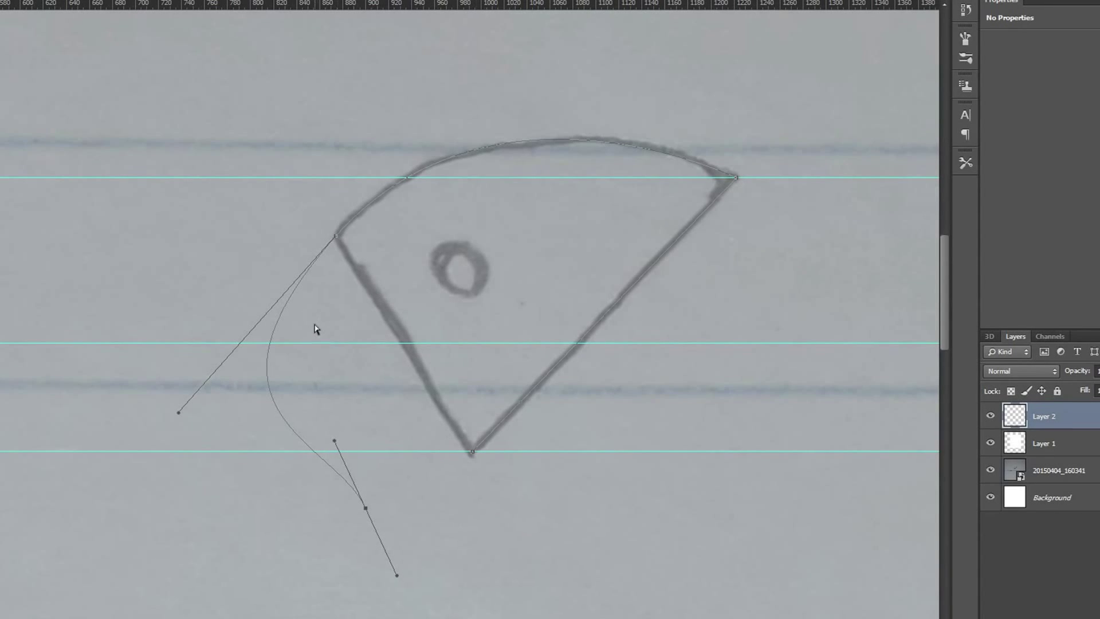
key("ctrl+z")
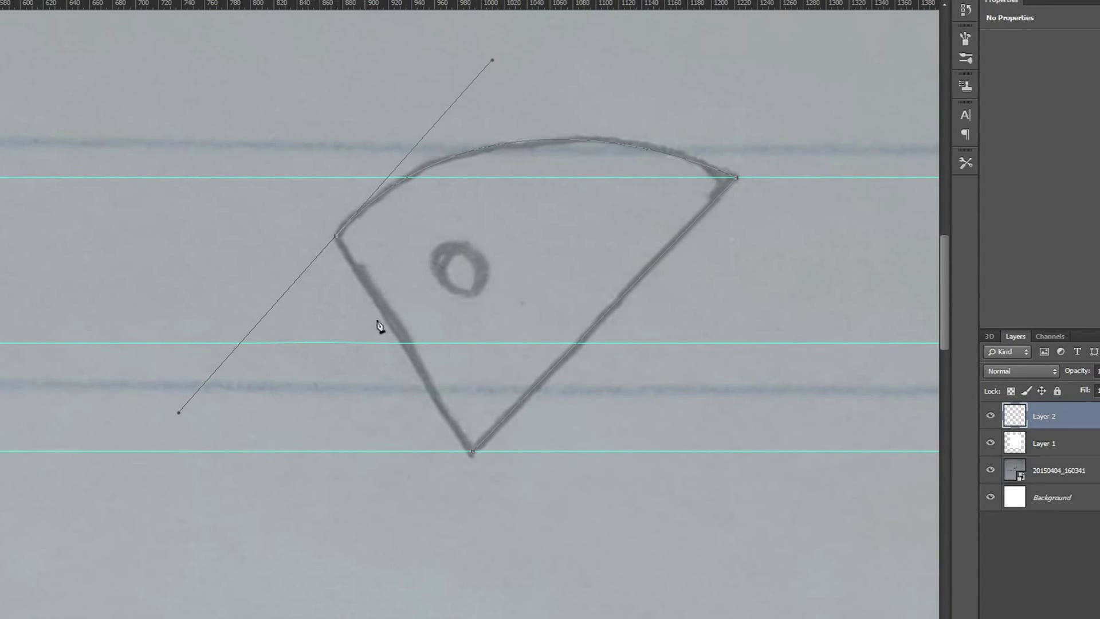
left_click(337, 238)
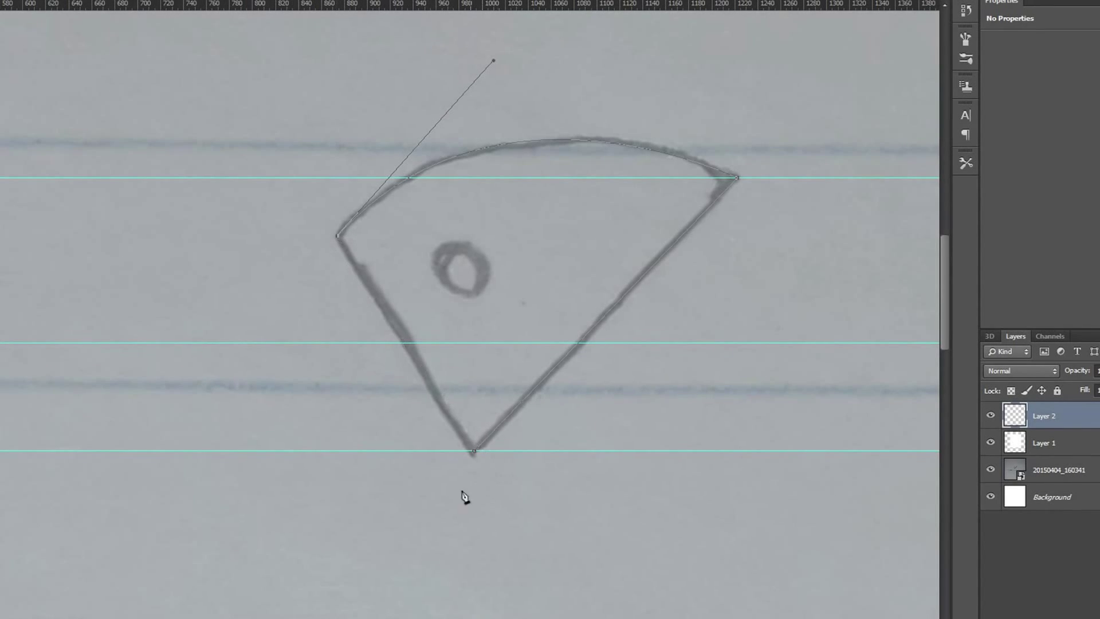
left_click(336, 524)
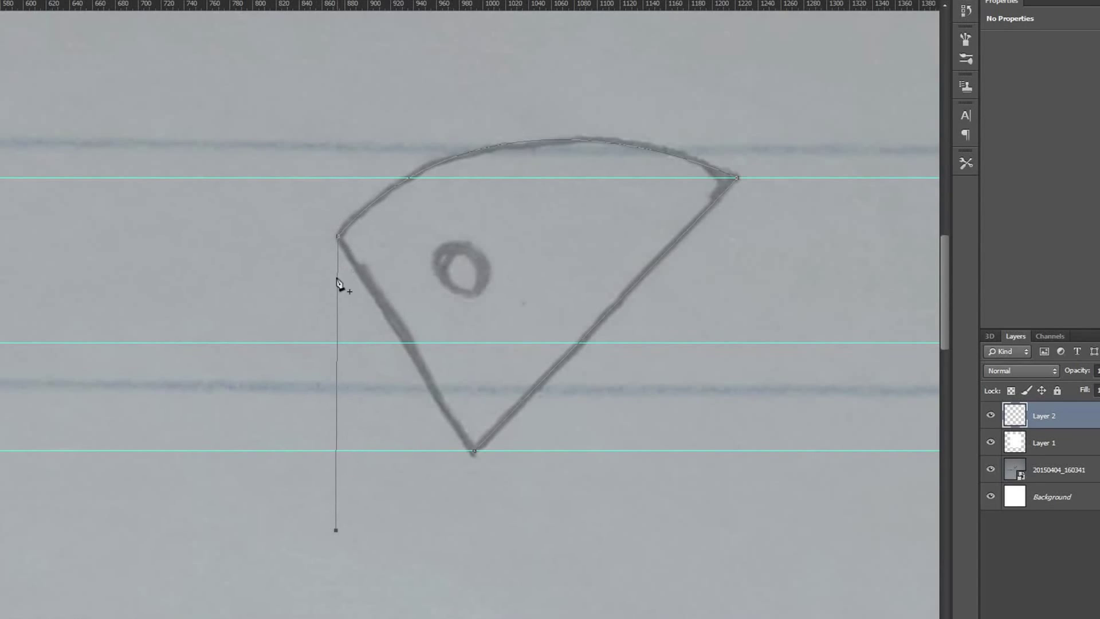
key("ctrl+z")
key("ctrl+z")
key("ctrl+z")
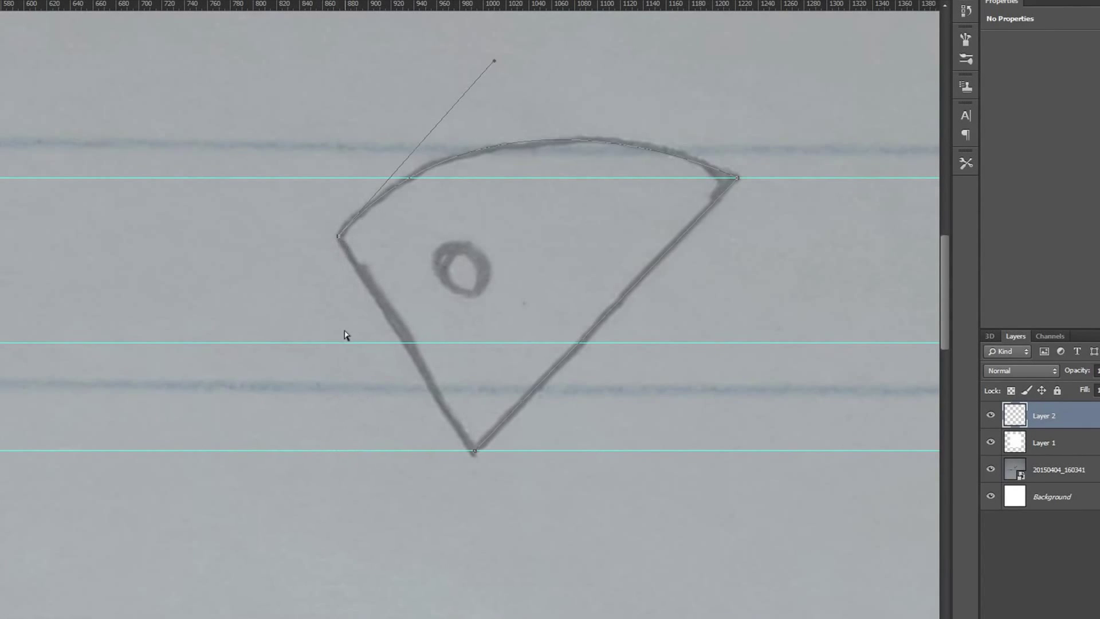
left_click_drag(324, 540, 455, 606)
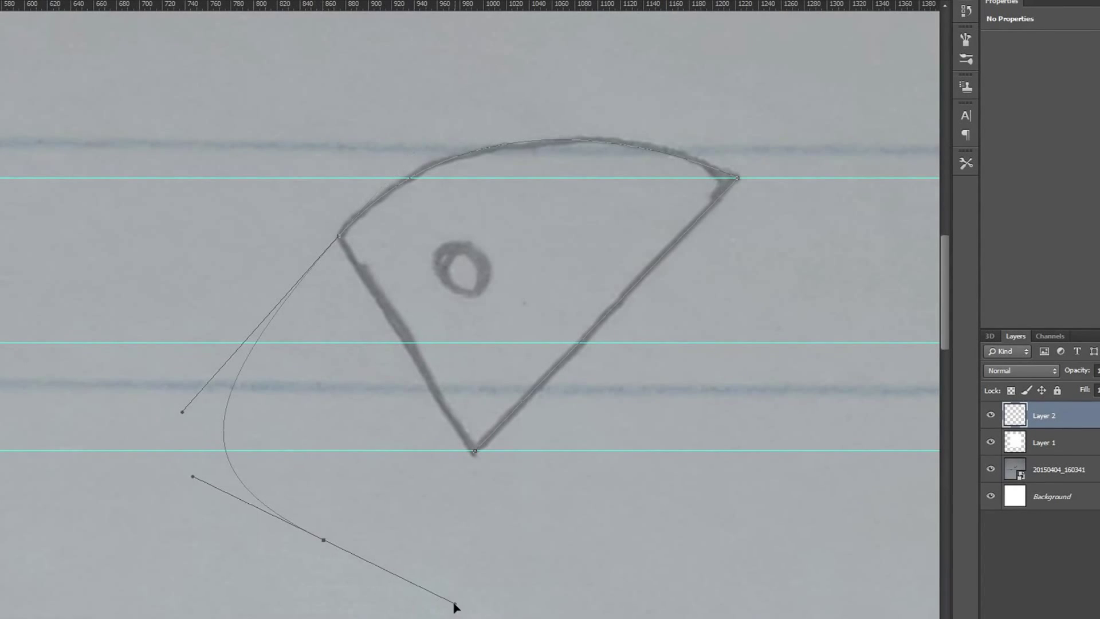
key("ctrl+z")
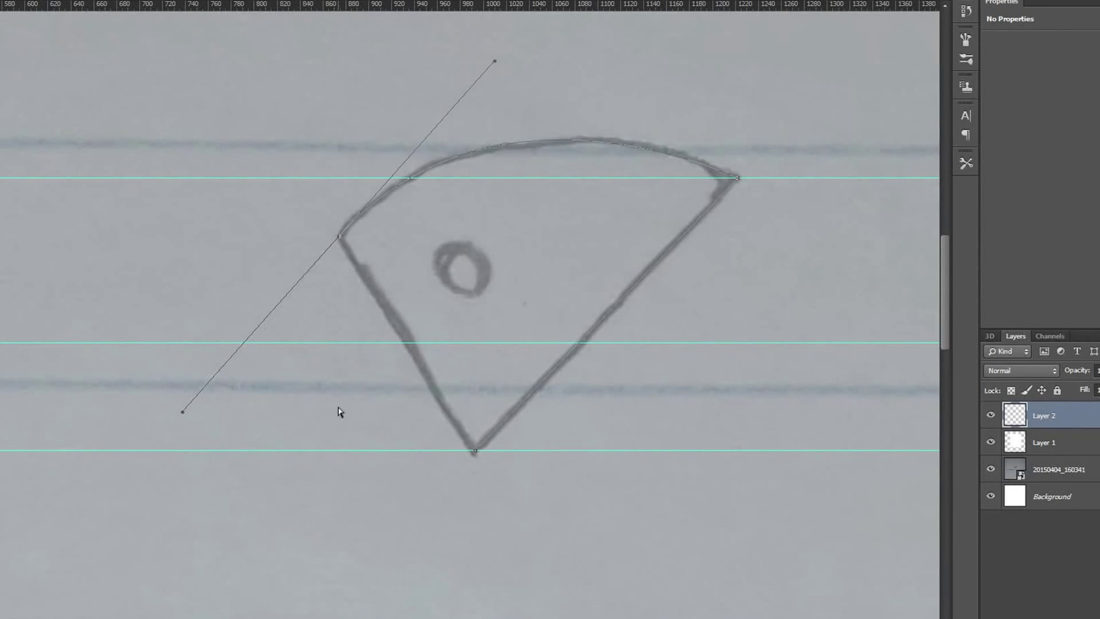
Remove the outgoing handle at the wedge's left corner, close the path at the lower tip and convert it to a selection
left_click(339, 238)
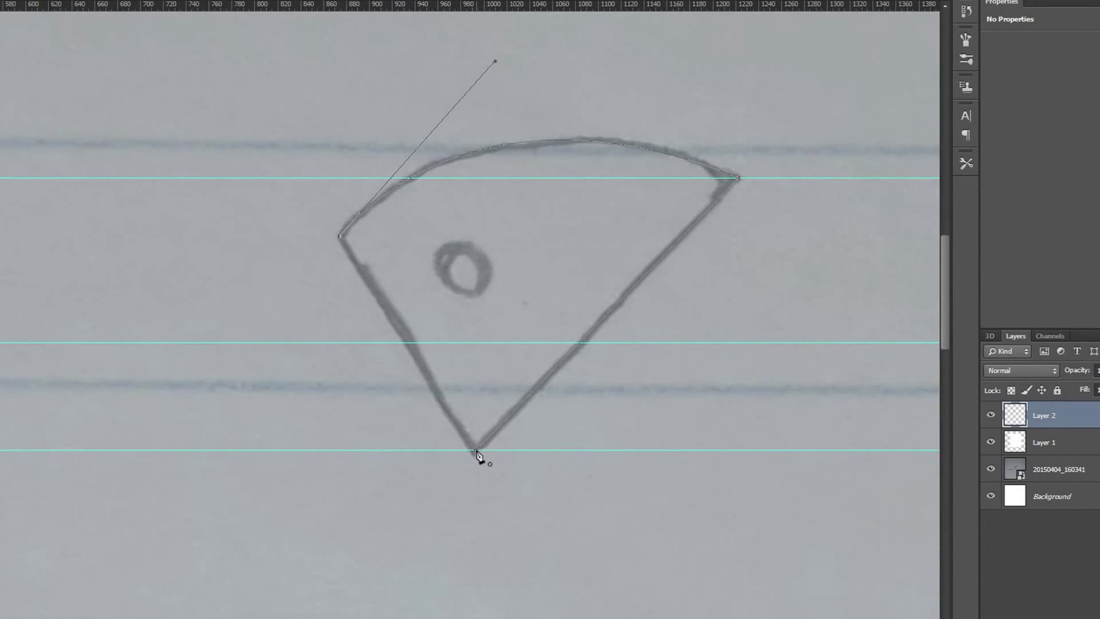
right_click(451, 257)
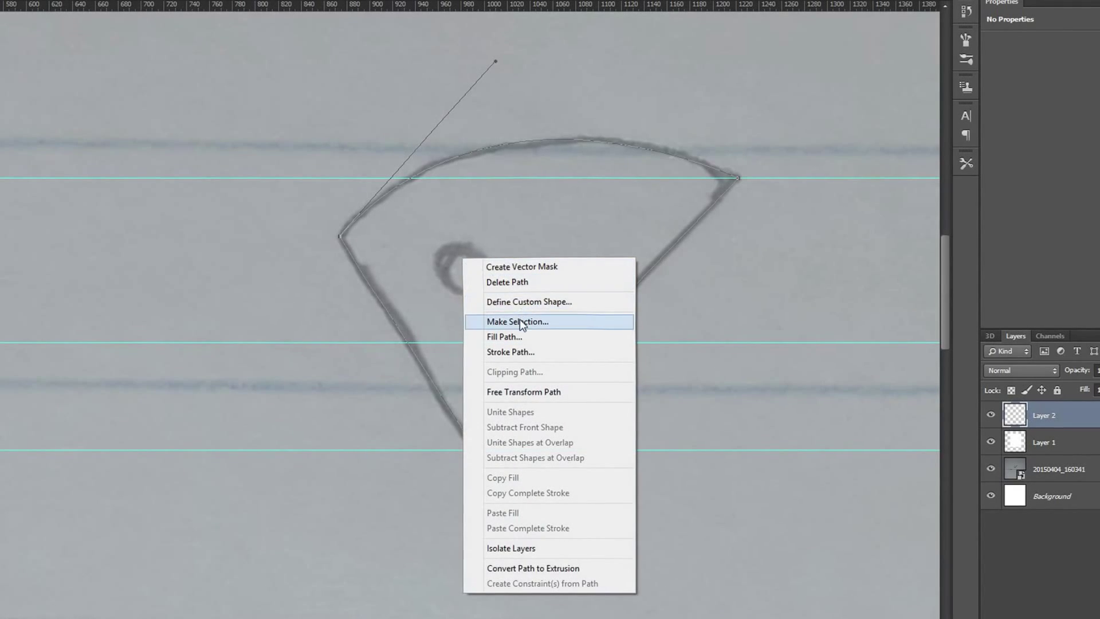
left_click(462, 320)
left_click(538, 162)
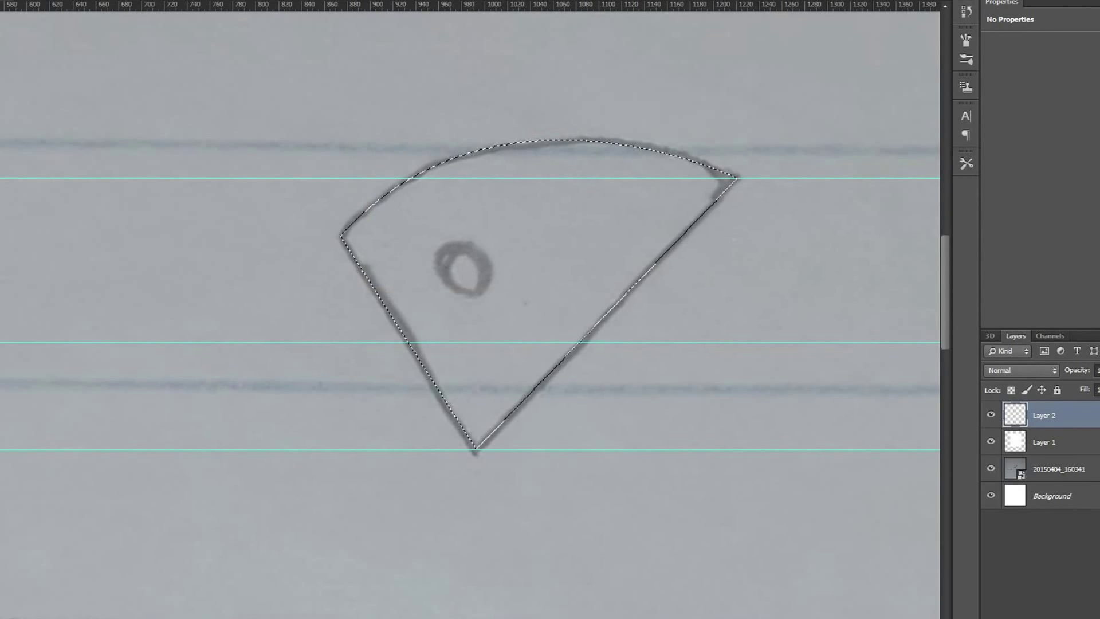
Fill the wedge selection with white on Layer 2 and lower the layer's opacity so the sketch shows through
left_click(574, 229)
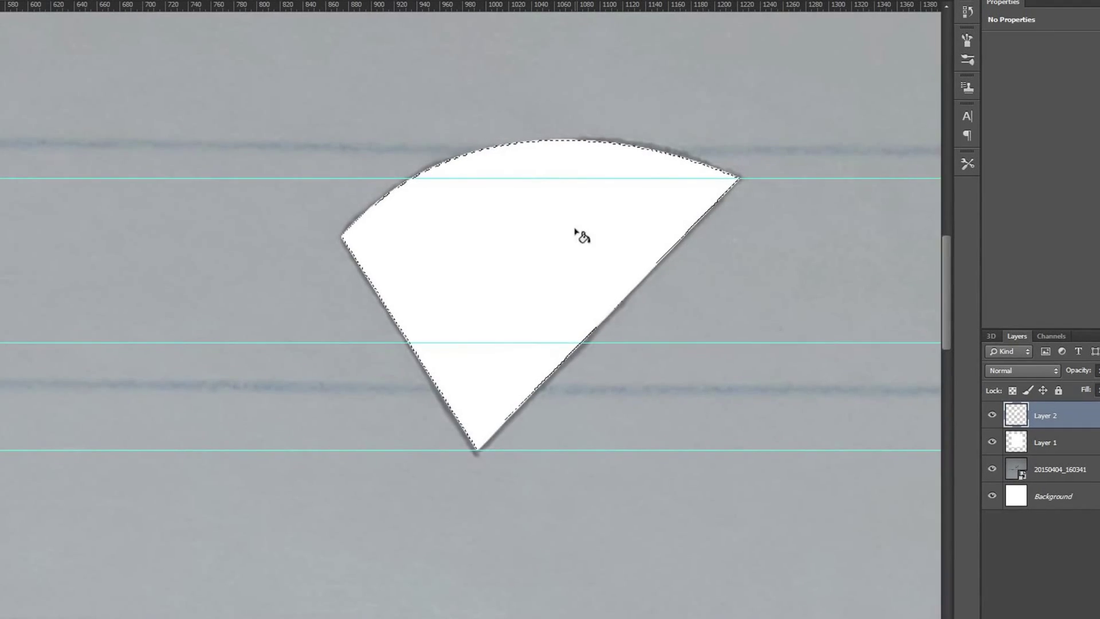
scroll(602, 232, "up", 1)
scroll(622, 243, "up", 6)
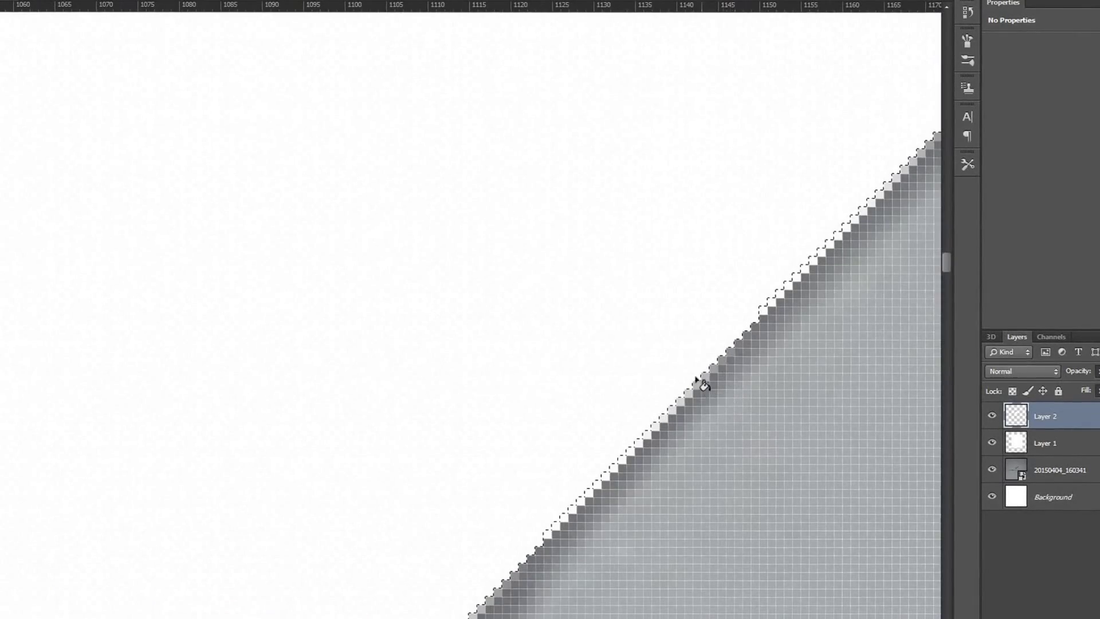
scroll(739, 308, "down", 6)
scroll(664, 329, "up", 6)
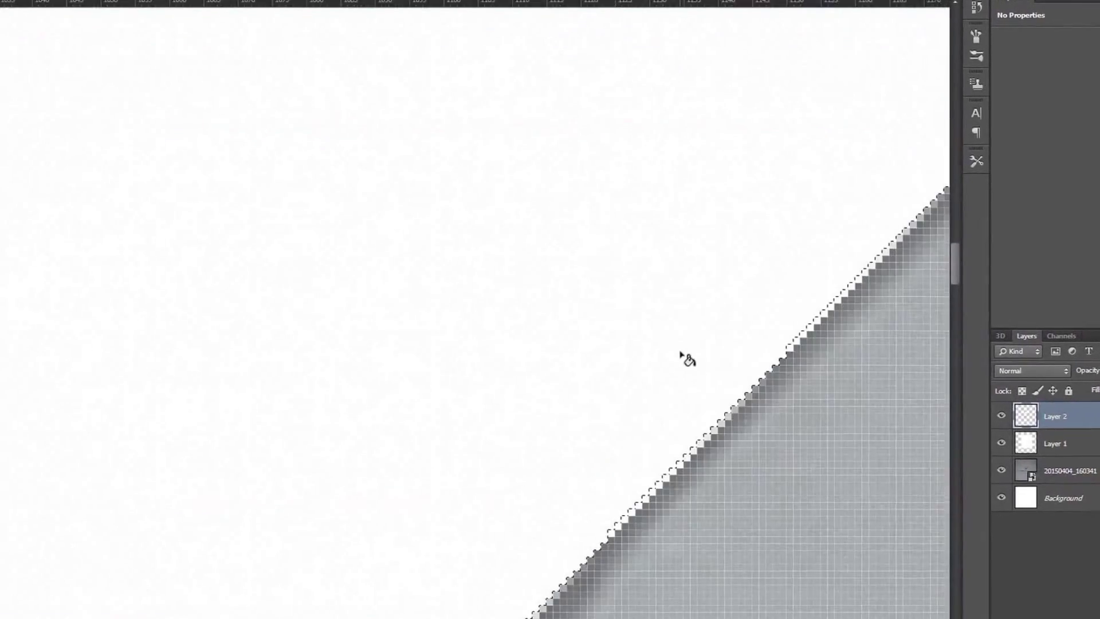
scroll(641, 341, "down", 8)
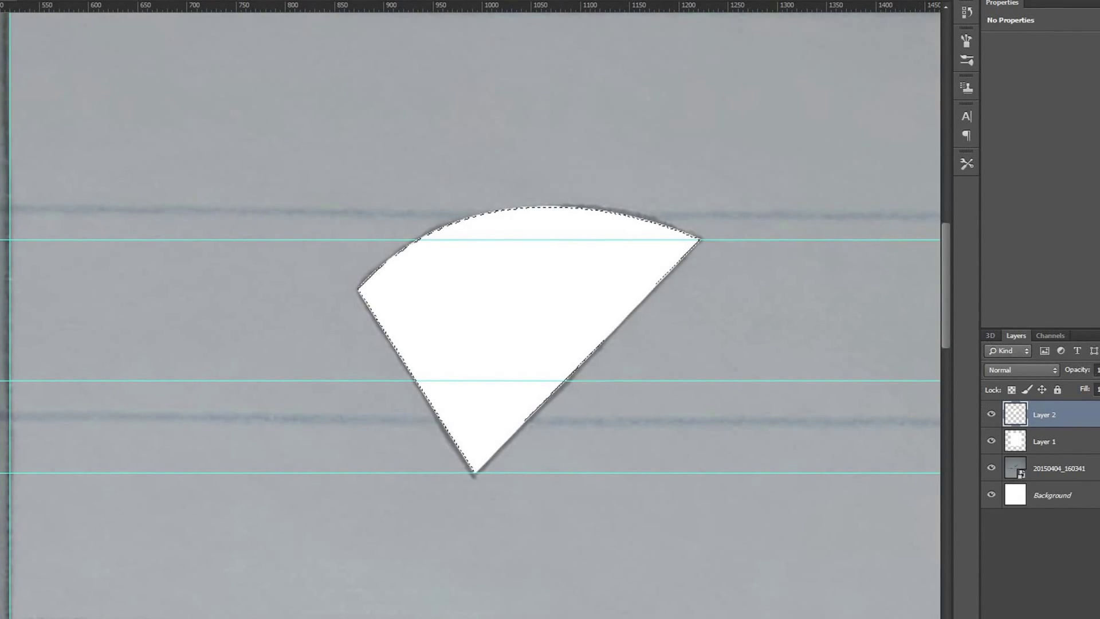
left_click_drag(1086, 370, 1051, 371)
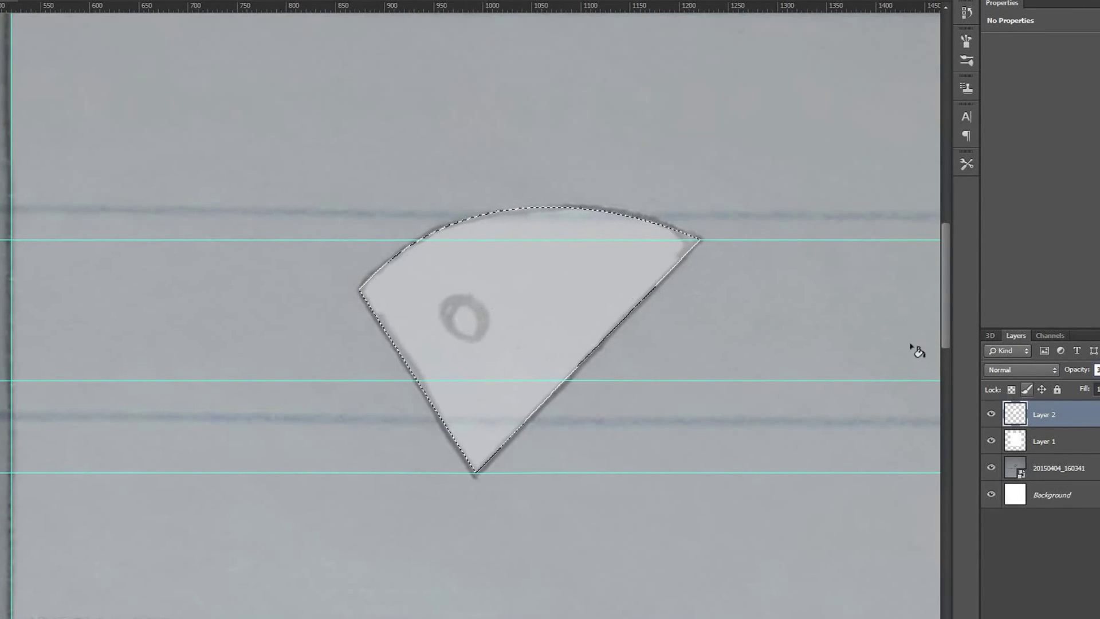
Clear the wedge selection and add a new layer above Layer 2
left_click(3, 0)
left_click(23, 0)
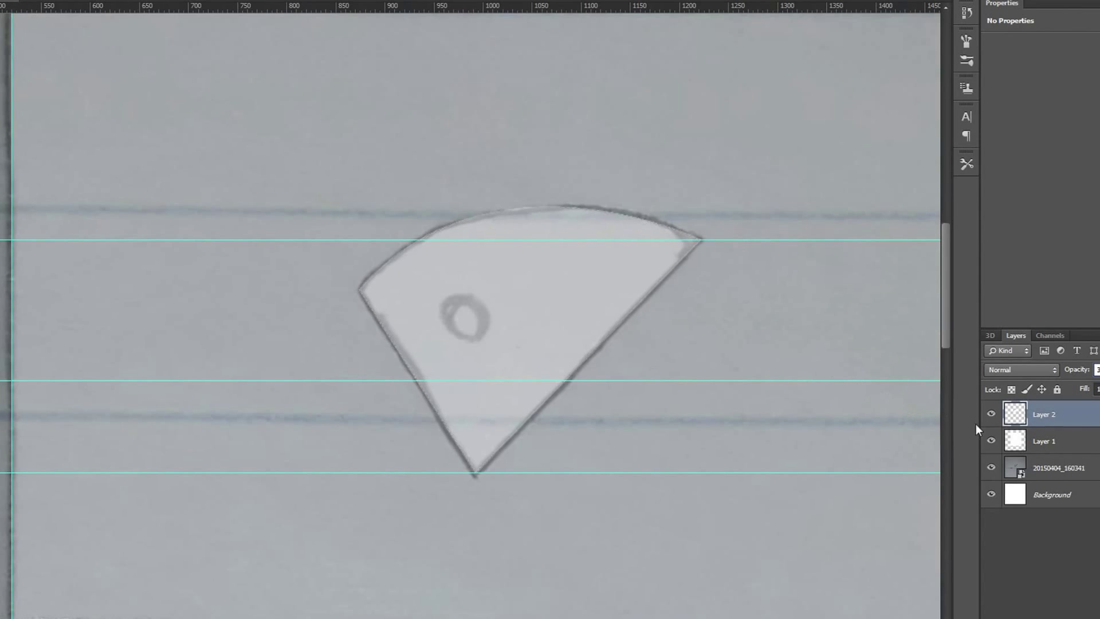
left_click(1089, 618)
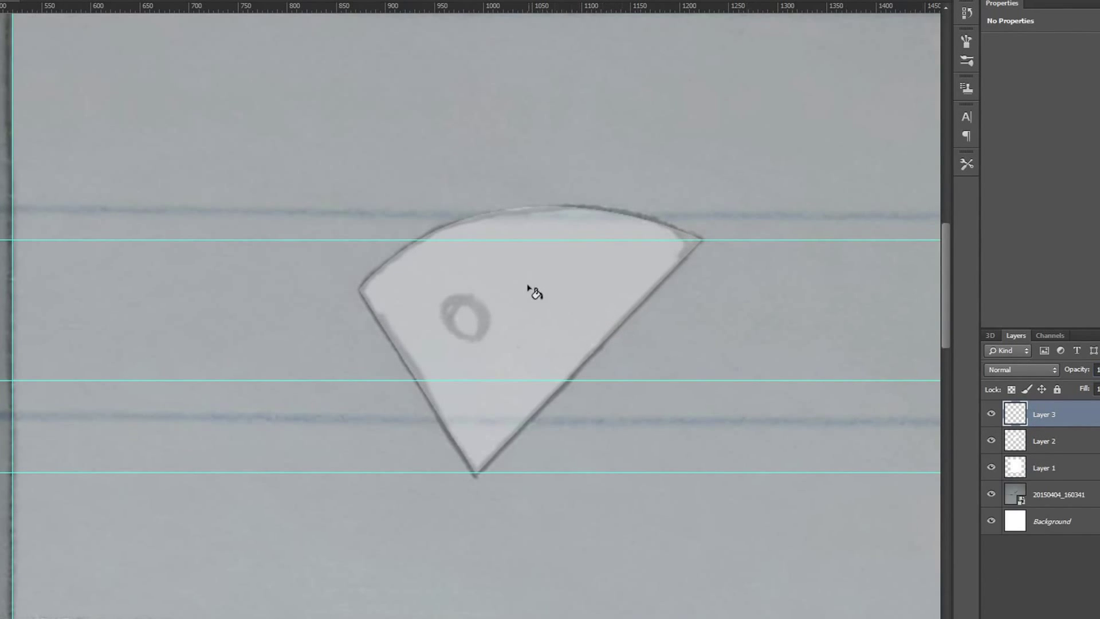
On Layer 3, trace the small circle counter-clockwise from its lower right to its lower left with curved Pen tool segments, adjusting the handles to fit
scroll(528, 286, "up", 6)
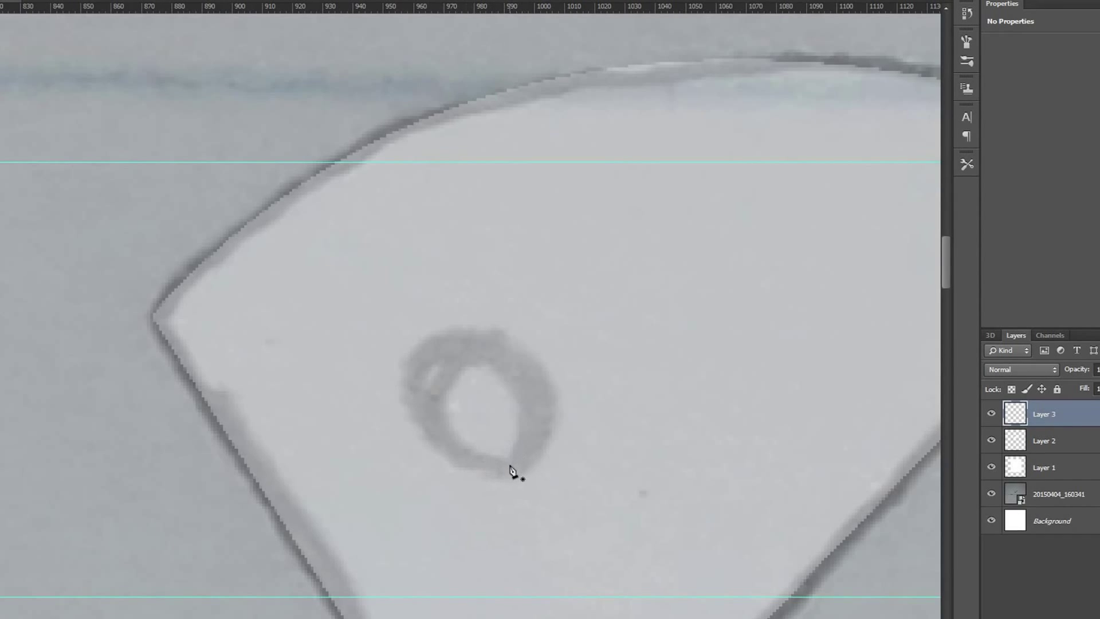
left_click_drag(510, 463, 561, 417)
left_click_drag(523, 364, 500, 315)
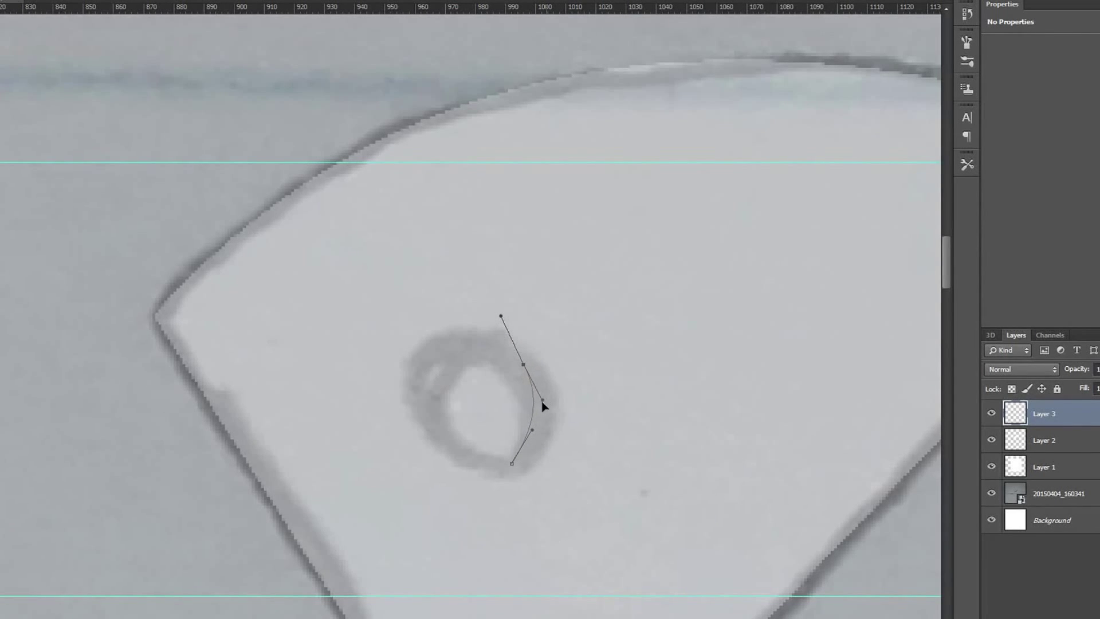
left_click_drag(418, 358, 369, 392)
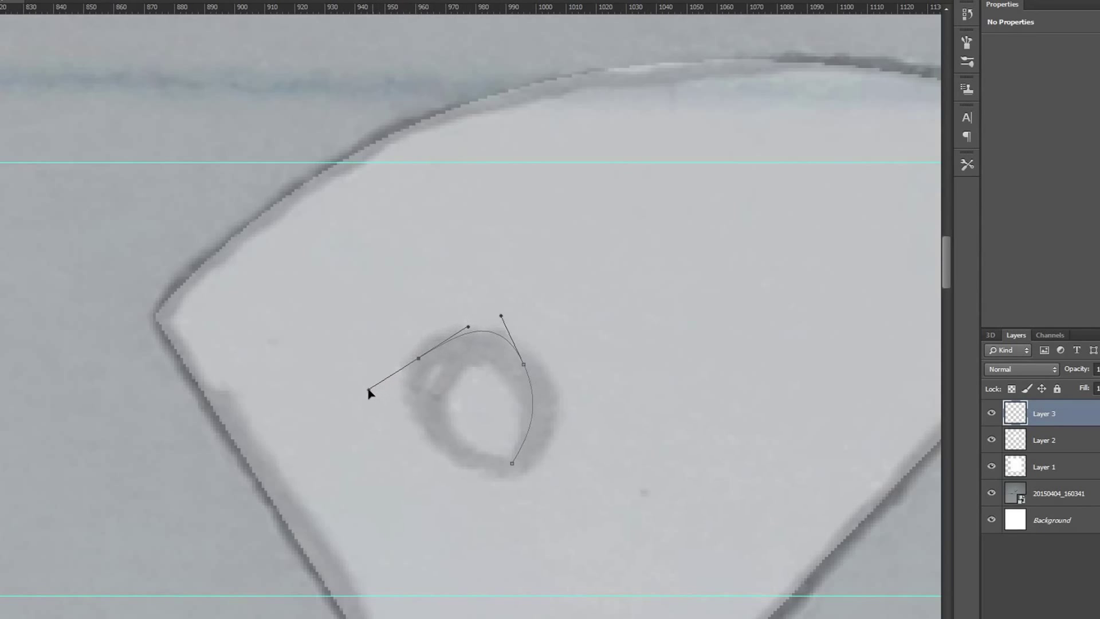
left_click_drag(500, 316, 483, 339)
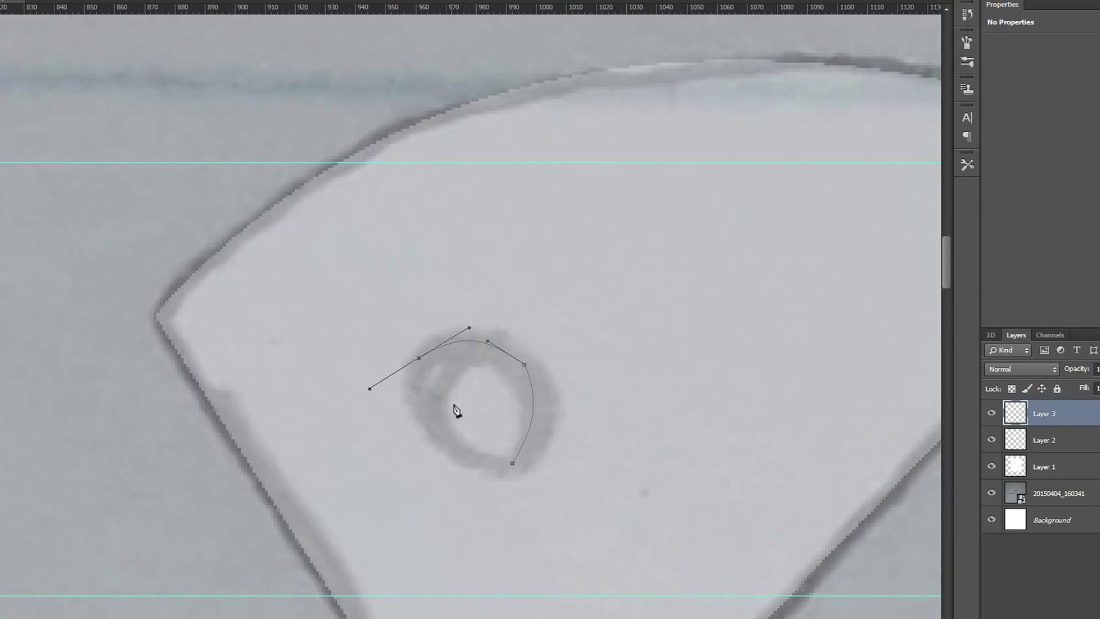
left_click_drag(455, 456, 492, 476)
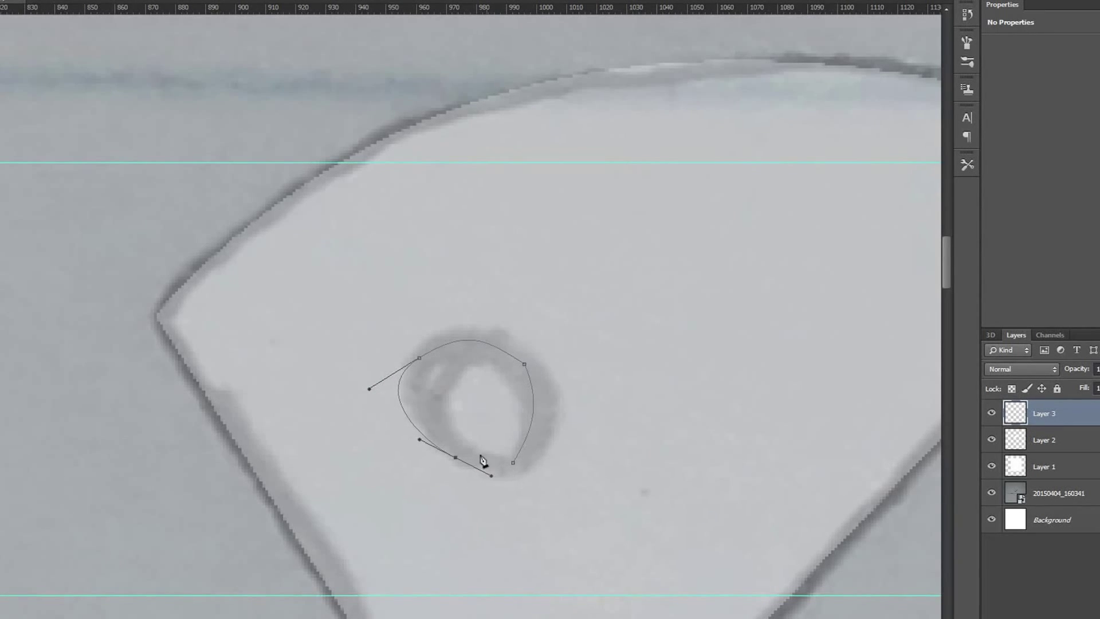
left_click_drag(371, 392, 400, 389)
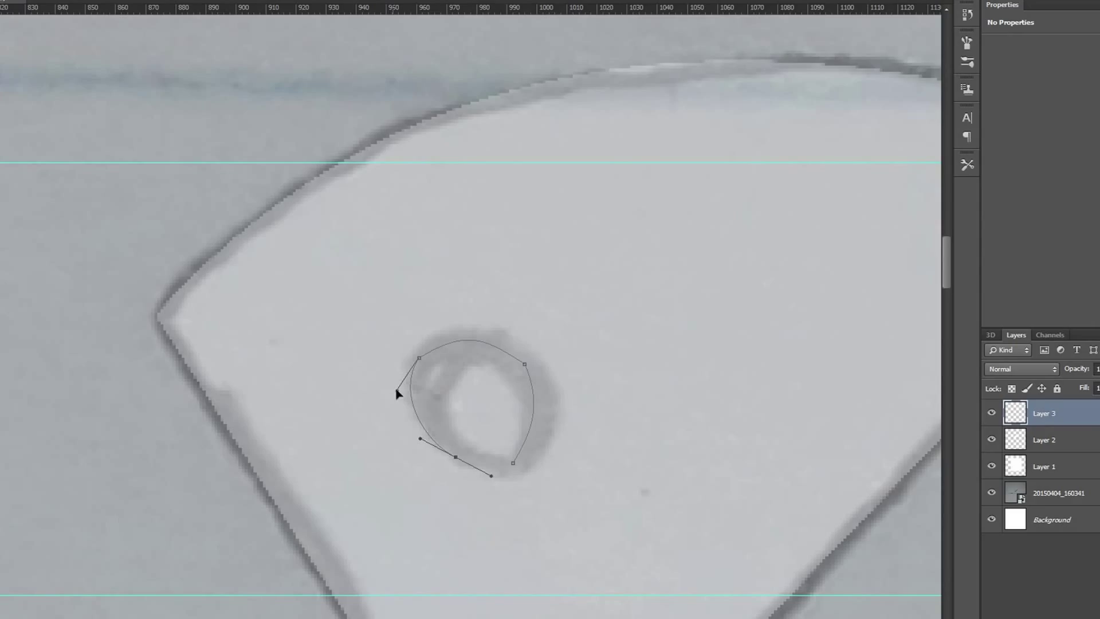
Close the small circle's path at its starting point and smooth the curve along its bottom edge
left_click(517, 464)
scroll(532, 467, "up", 2)
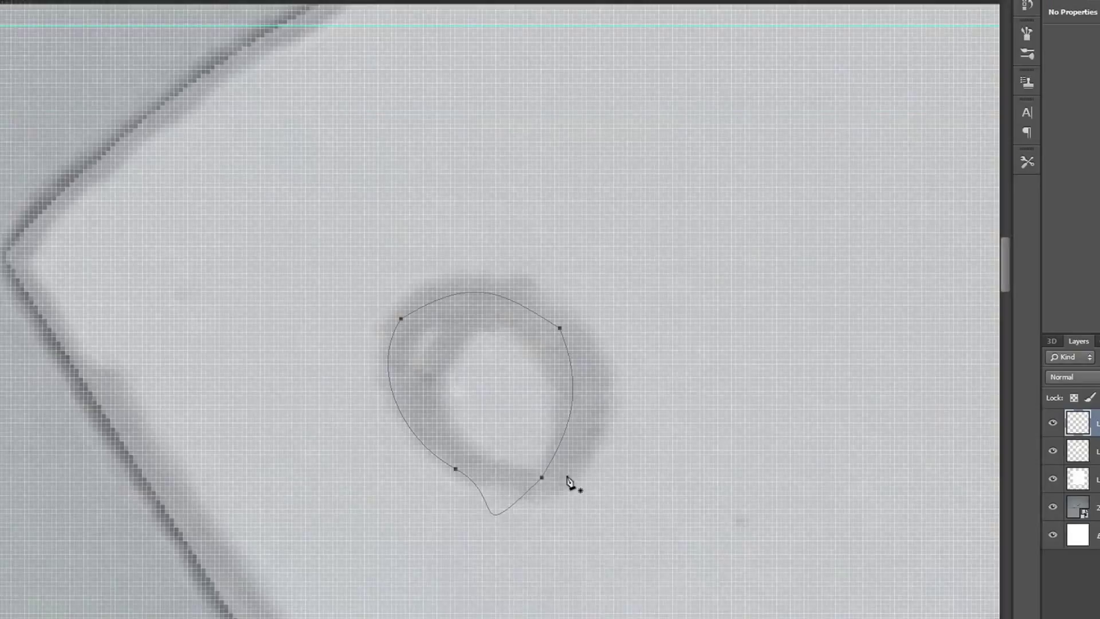
scroll(509, 488, "down", 1)
left_click_drag(508, 475, 525, 469)
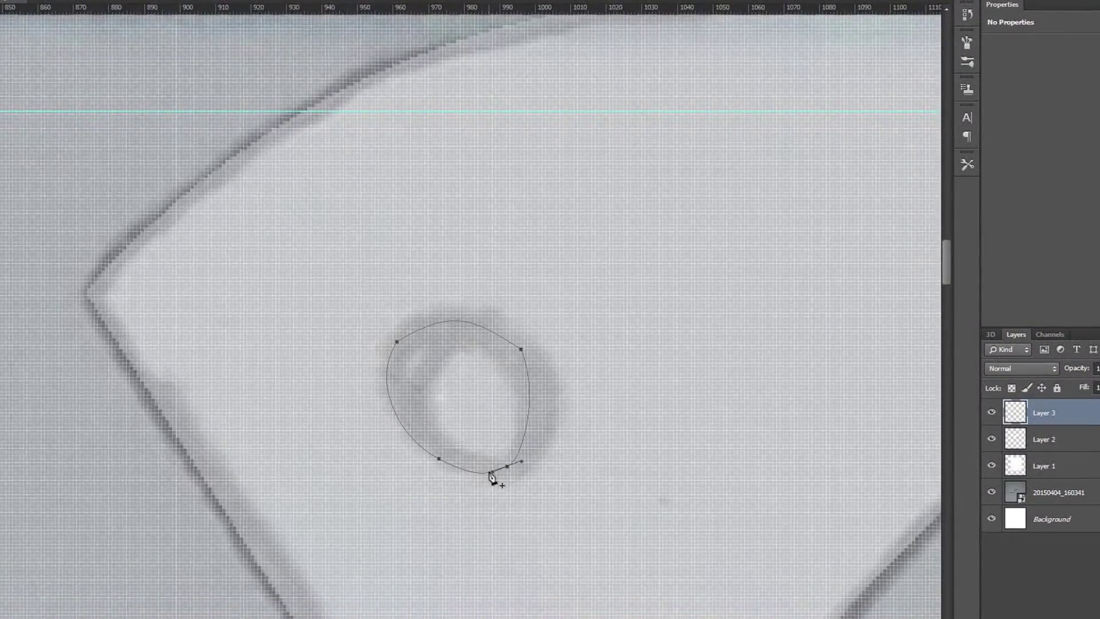
left_click_drag(436, 459, 518, 466)
scroll(516, 463, "down", 3)
right_click(500, 417)
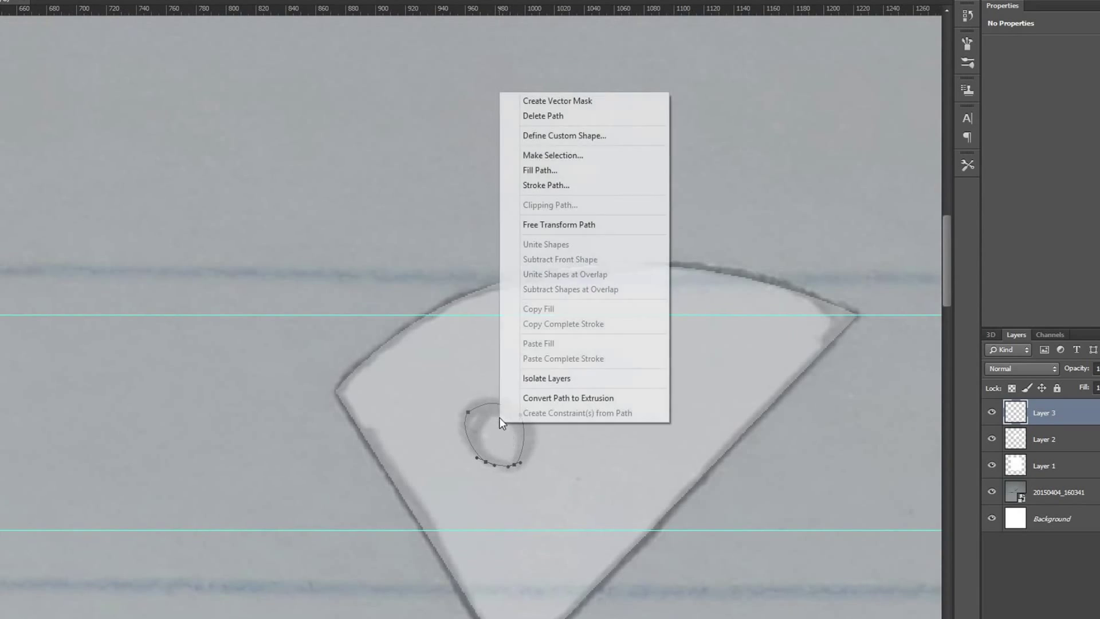
left_click(532, 137)
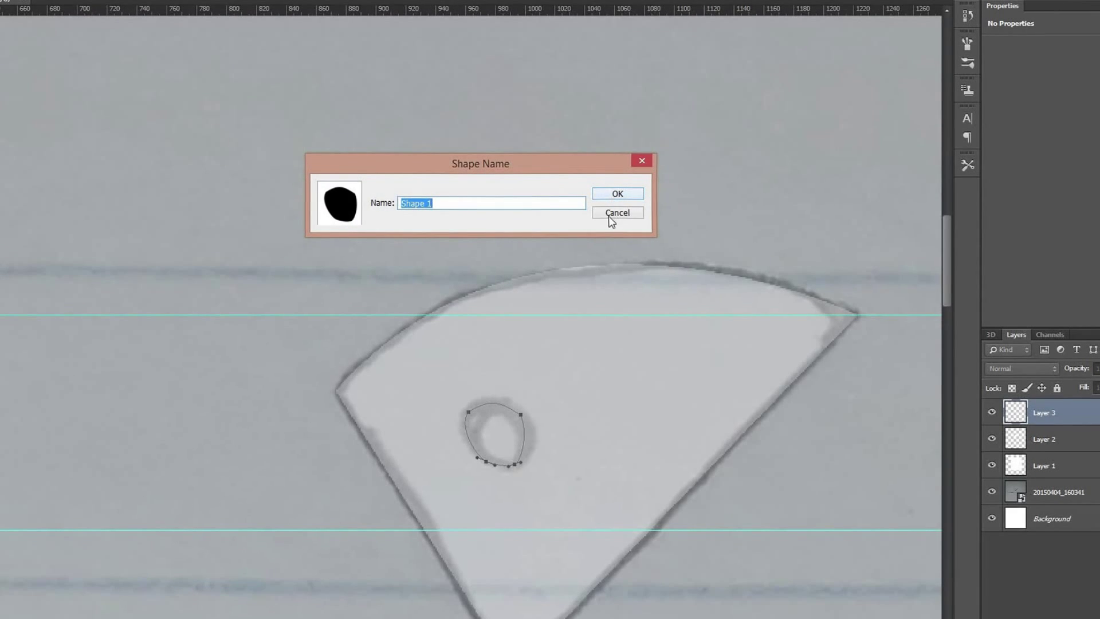
left_click(608, 196)
Convert the small circle's path to a selection and fill it with white on Layer 3
right_click(526, 424)
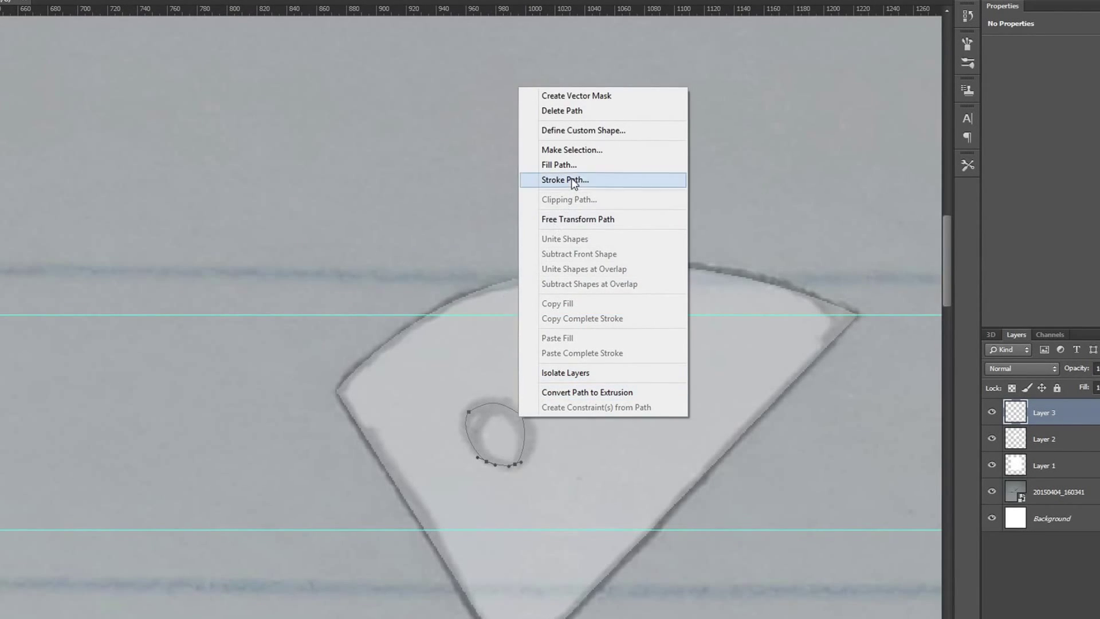
left_click(580, 152)
left_click(549, 164)
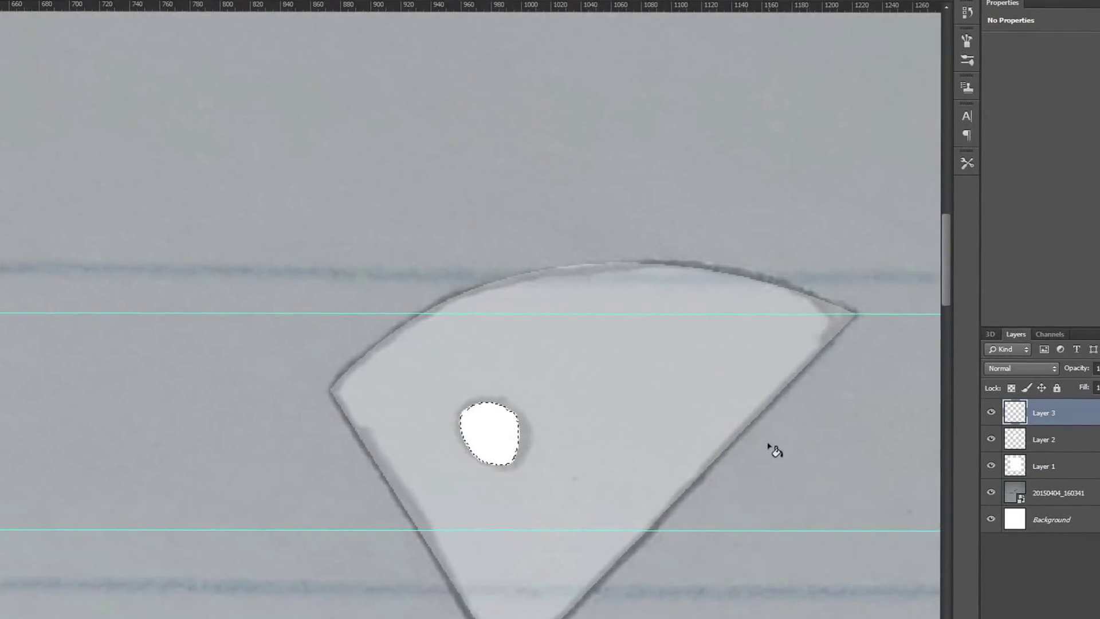
Restore Layer 2 and Layer 1 to full opacity
scroll(774, 451, "down", 6)
left_click(1054, 440)
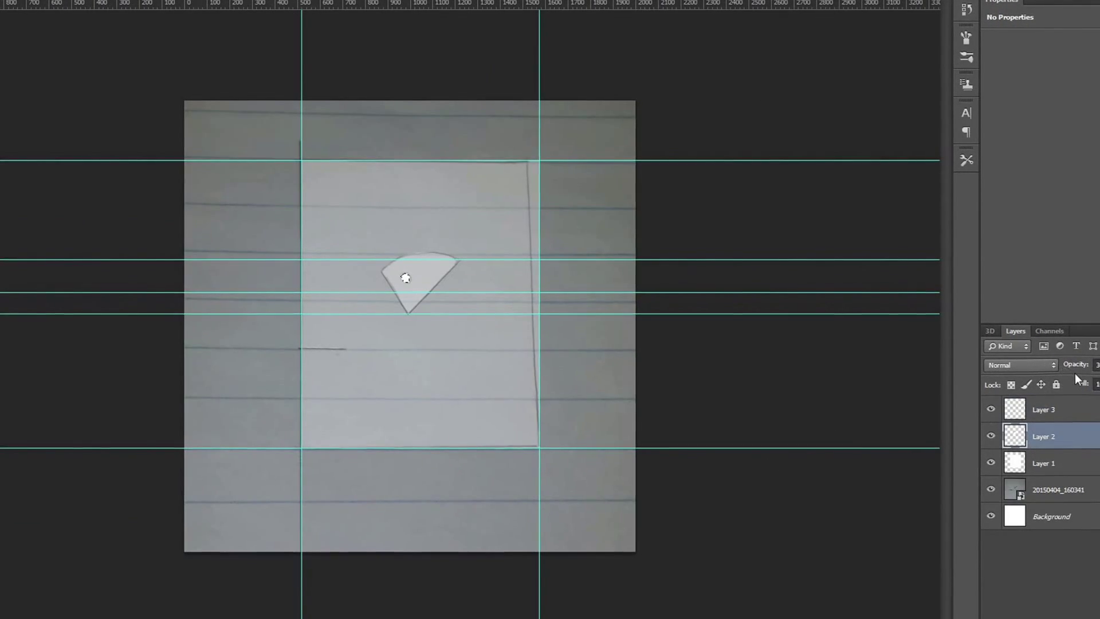
left_click_drag(1078, 366, 1099, 367)
left_click(1039, 464)
scroll(409, 325, "up", 2)
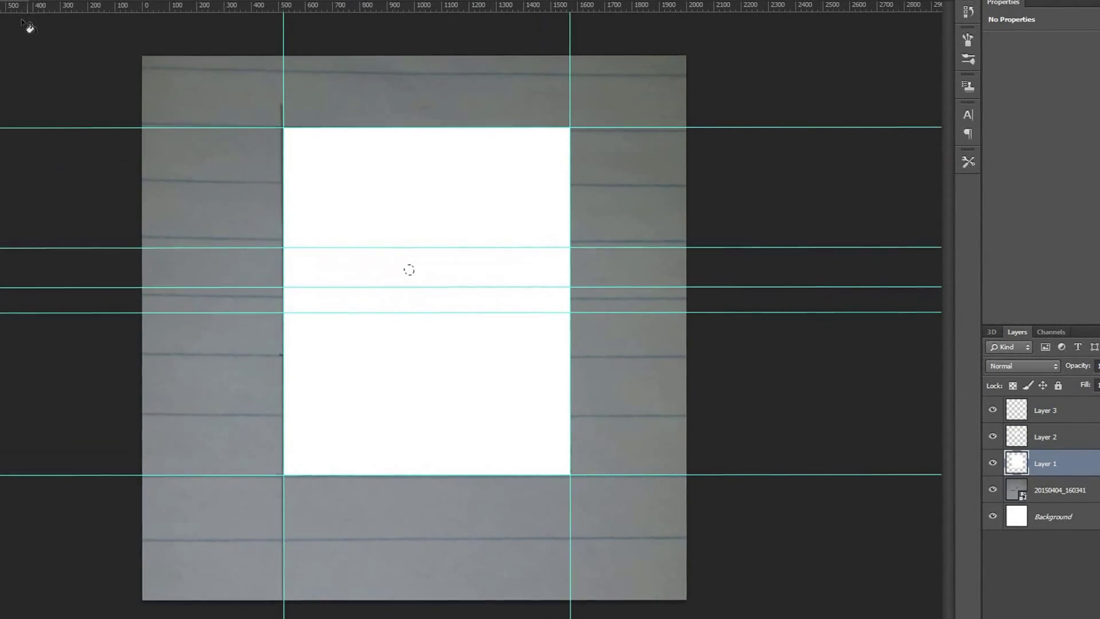
Remove all the vertical and horizontal guides from the canvas with the Move tool
left_click(12, 1)
left_click(13, 2)
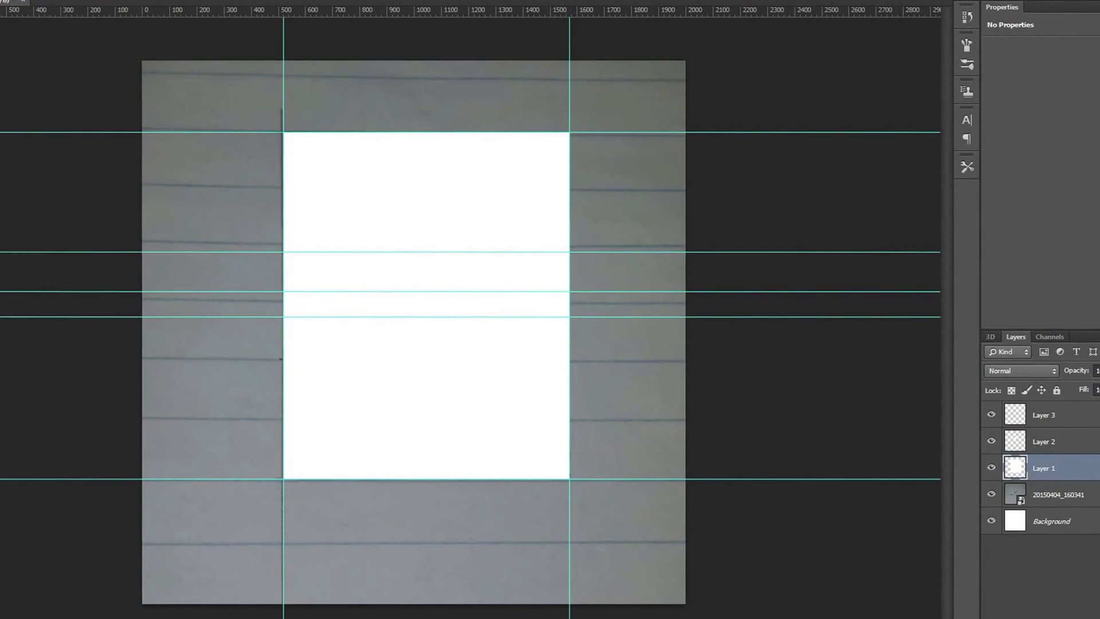
left_click_drag(209, 134, 212, 8)
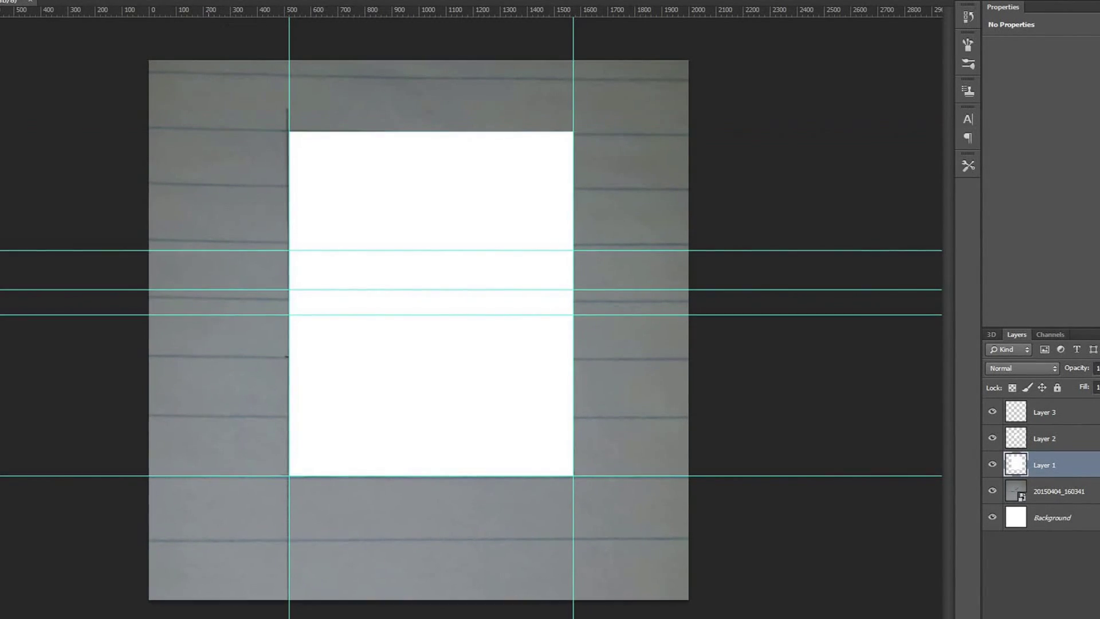
left_click_drag(287, 80, 287, 9)
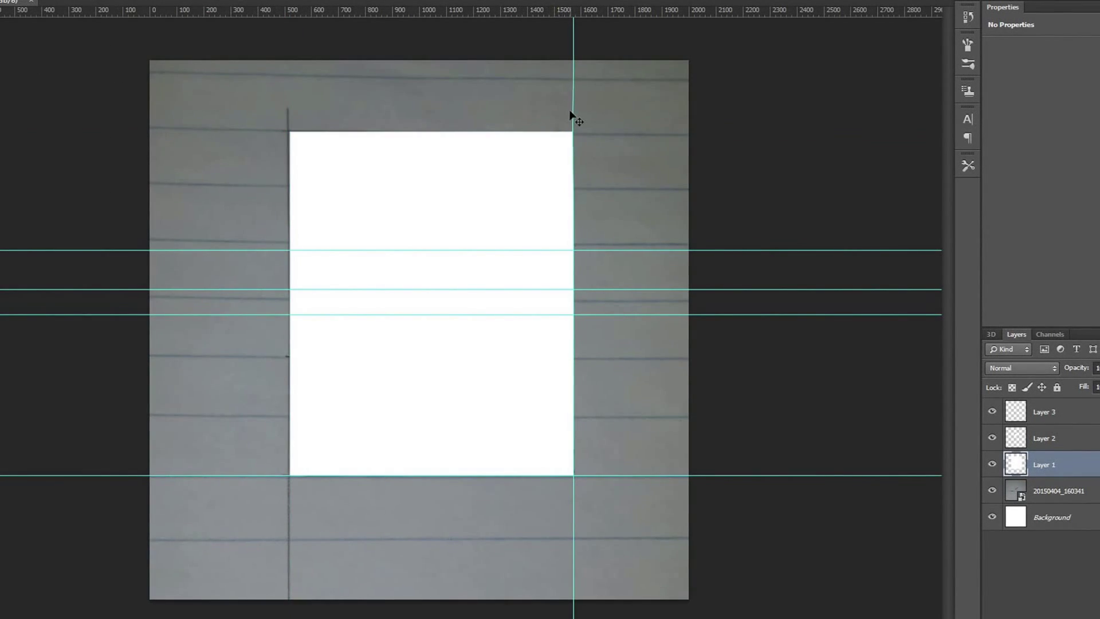
left_click_drag(571, 115, 155, 235)
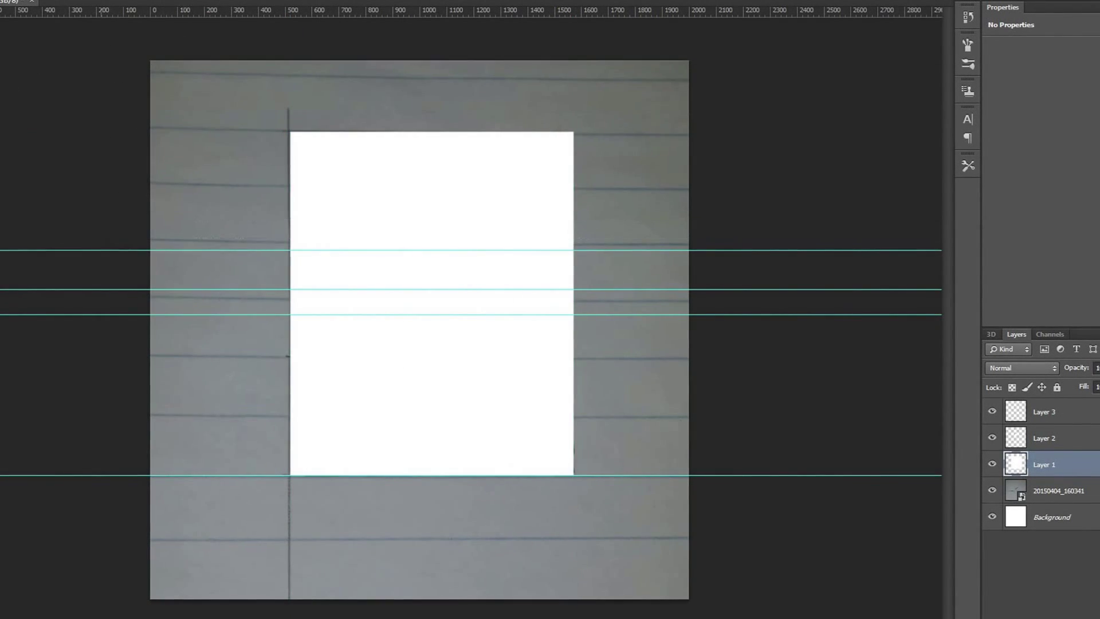
left_click_drag(225, 250, 227, 9)
left_click_drag(191, 290, 192, 9)
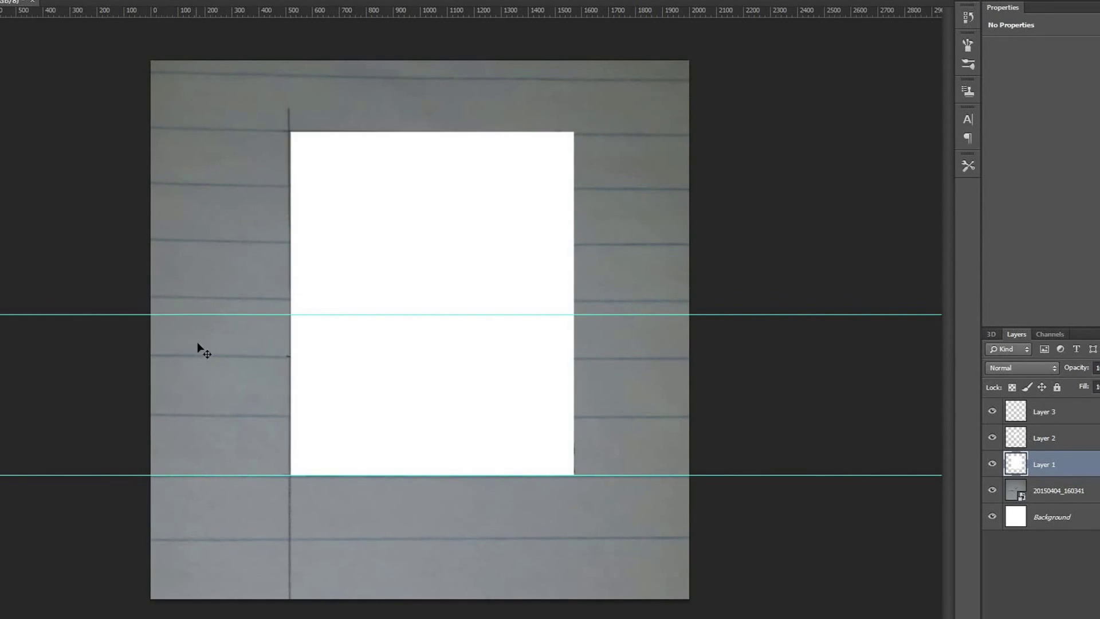
left_click_drag(200, 316, 198, 9)
left_click_drag(199, 477, 235, 9)
Scale Layer 3, Layer 2 and Layer 1 down together to about two thirds and move them to the right half of the canvas
left_click(1020, 421)
left_click(1035, 471)
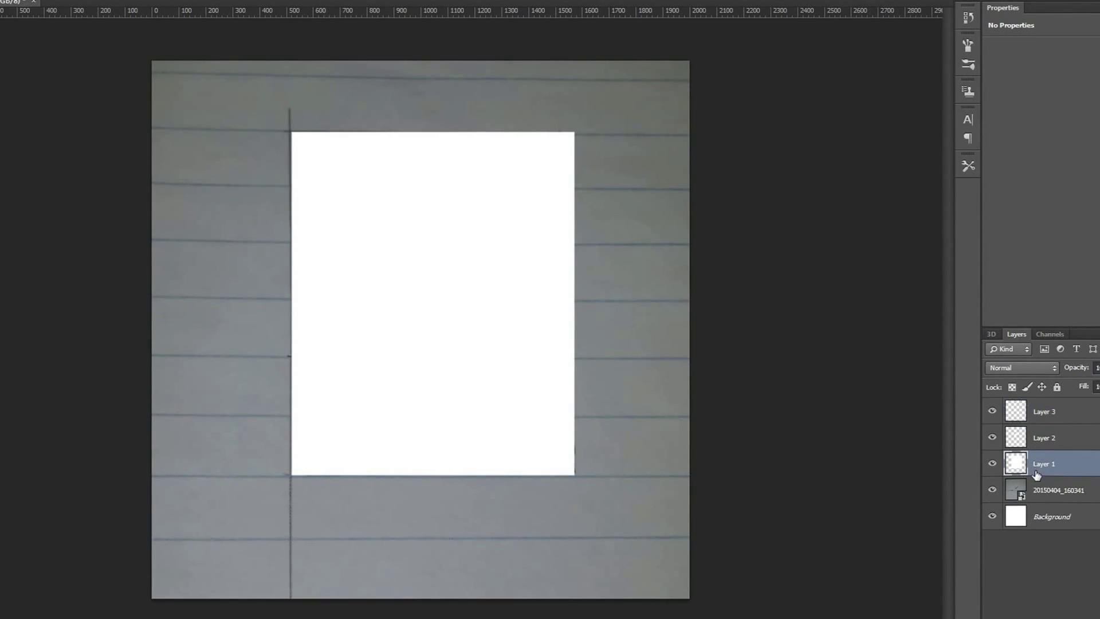
left_click(1058, 416)
left_click(1047, 463, "shift")
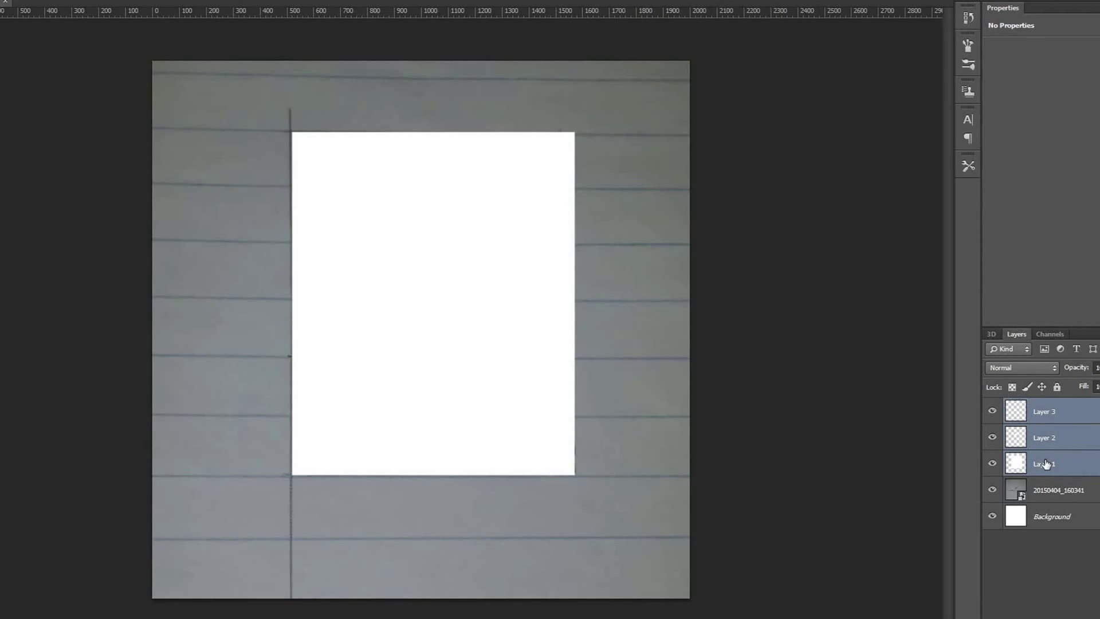
key("ctrl+t")
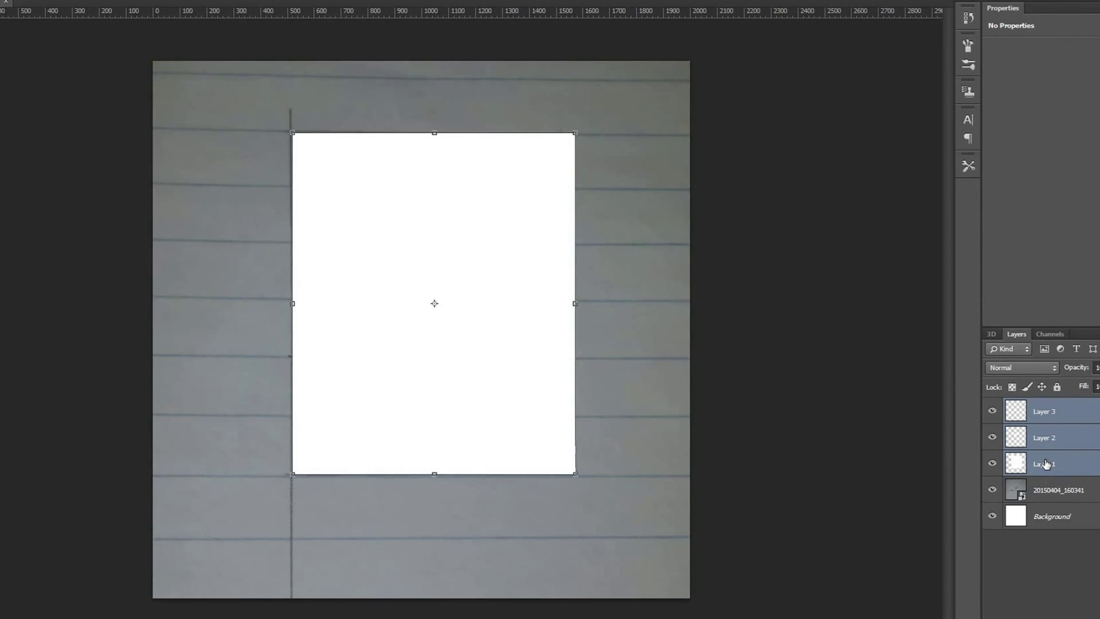
left_click_drag(573, 476, 458, 396)
key("Return")
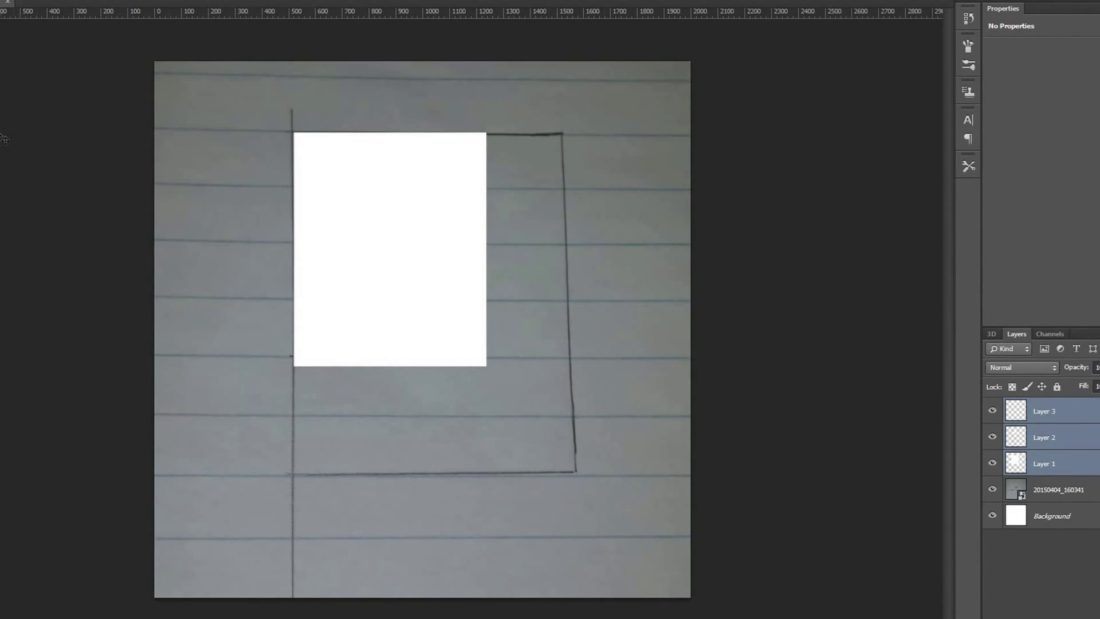
left_click_drag(342, 210, 479, 280)
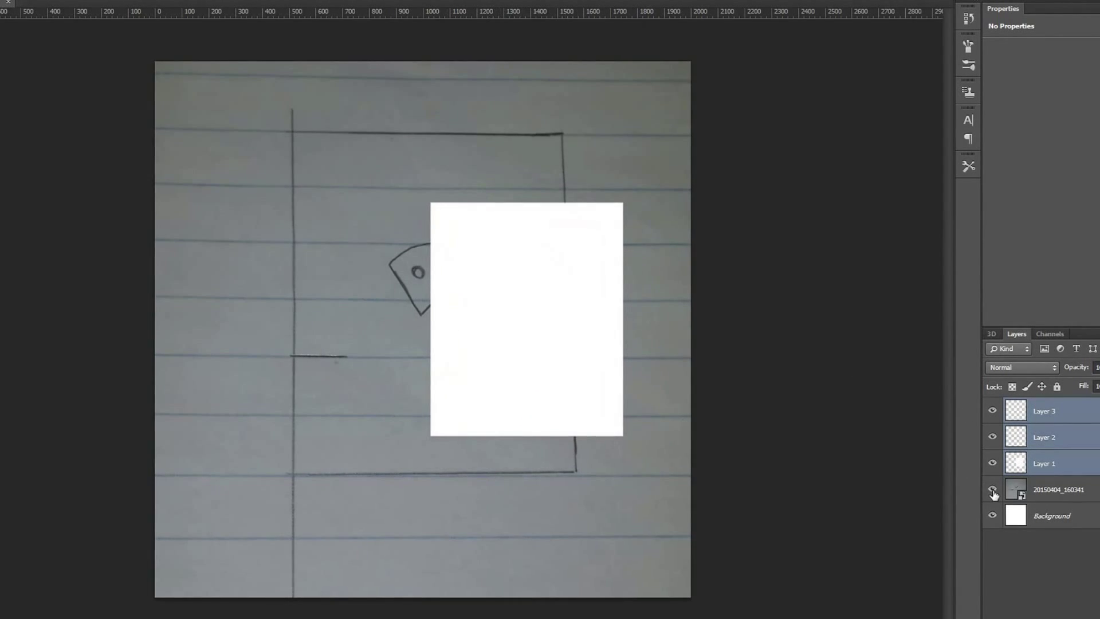
Hide the sketch photo layer 20150404_160341 and fill the Background layer with bright green
left_click(992, 490)
left_click(1056, 526)
left_click(1, 351)
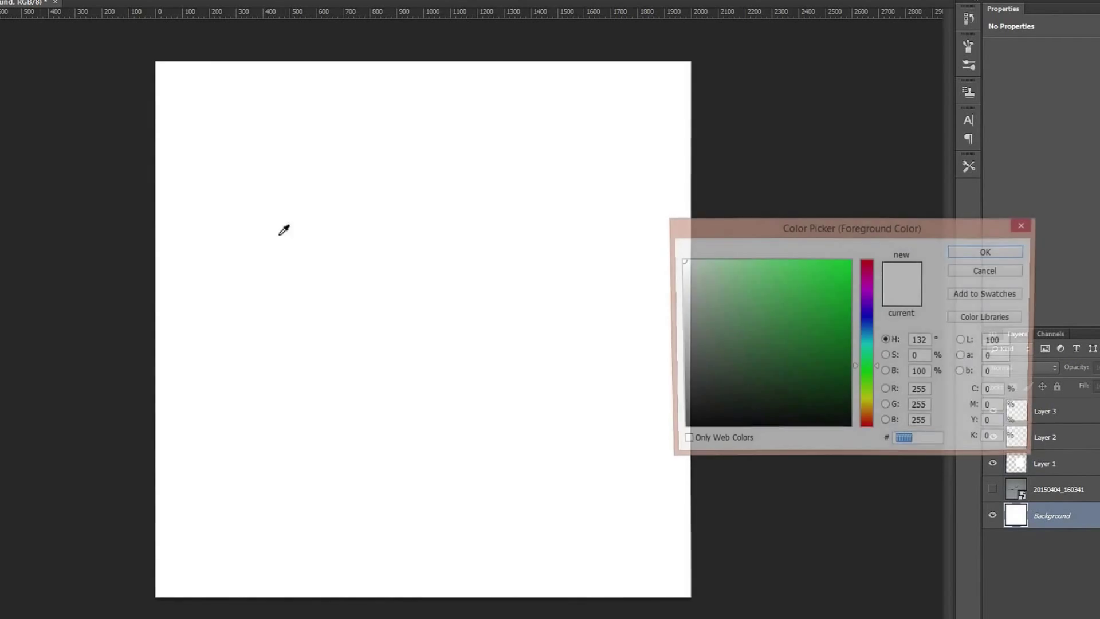
left_click(851, 261)
left_click(987, 252)
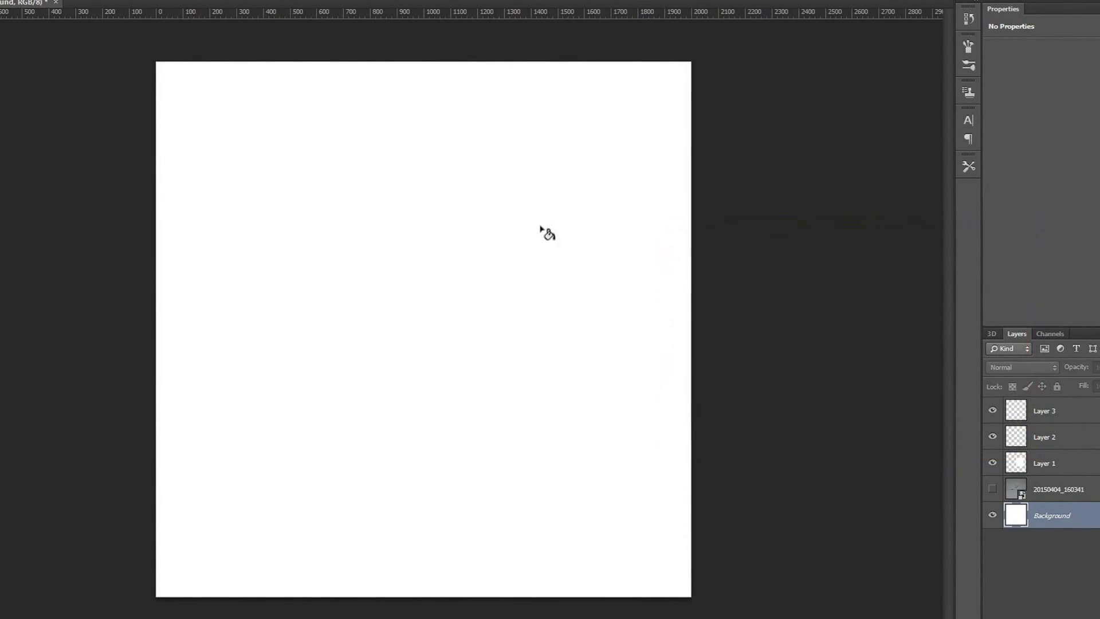
key("alt+BackSpace")
Add a Gradient Fill layer directly above the Background using the Black, White preset
left_click(1036, 463)
left_click(1039, 516)
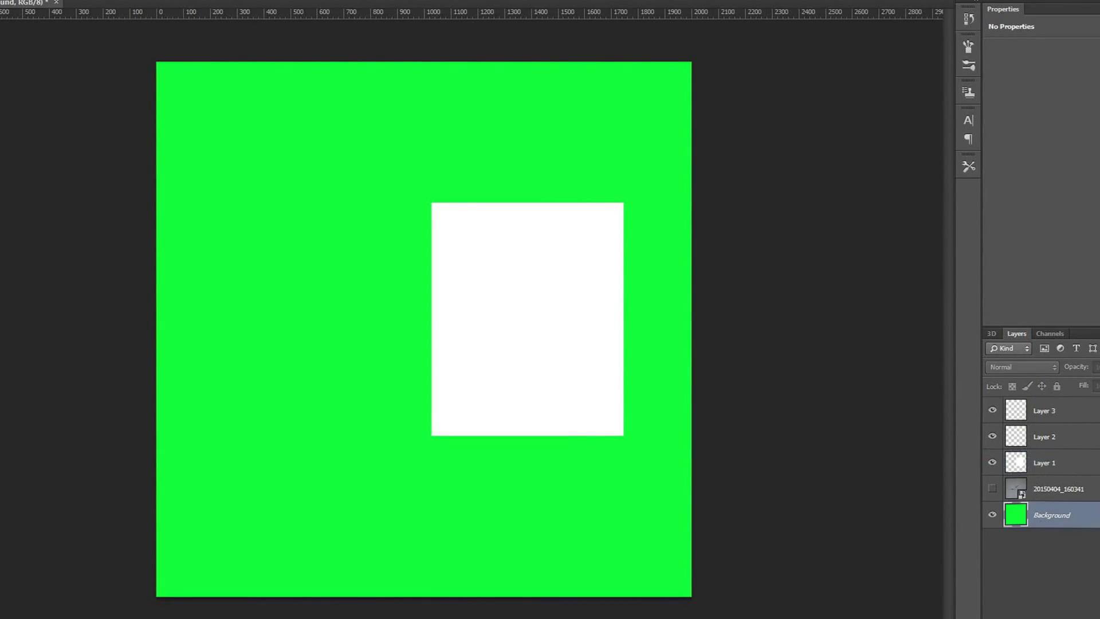
left_click(1031, 618)
left_click(1021, 371)
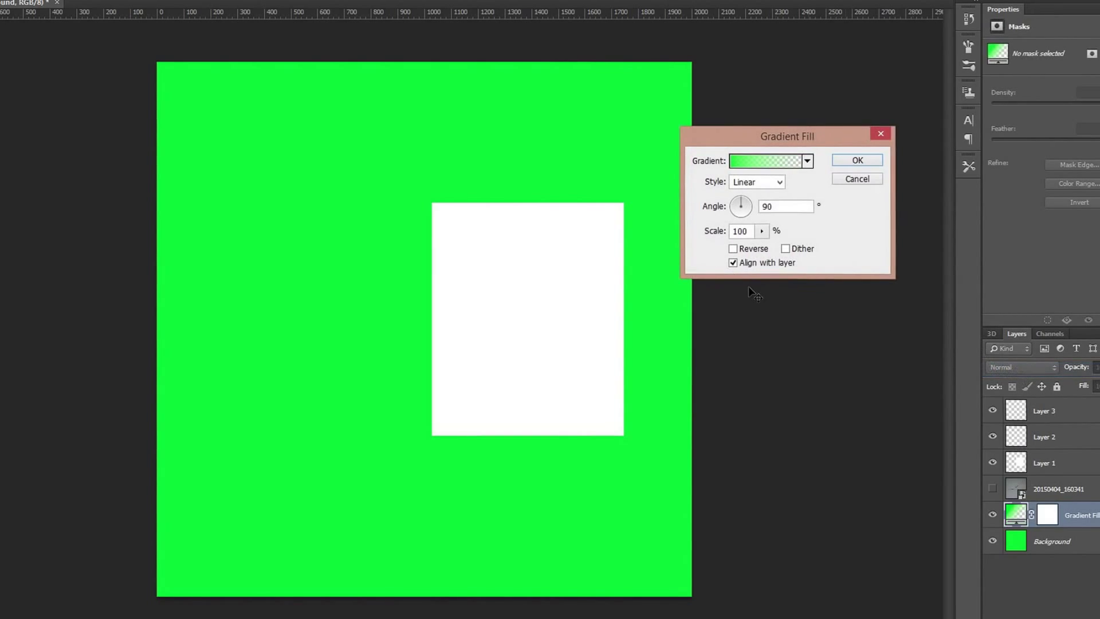
left_click(766, 160)
left_click(636, 228)
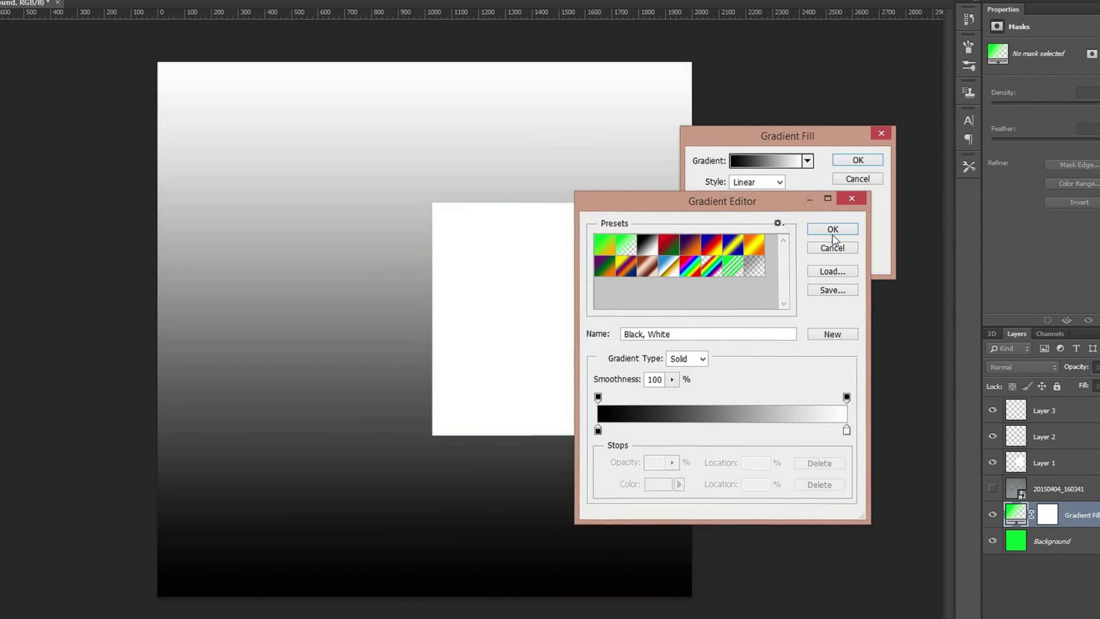
left_click(829, 225)
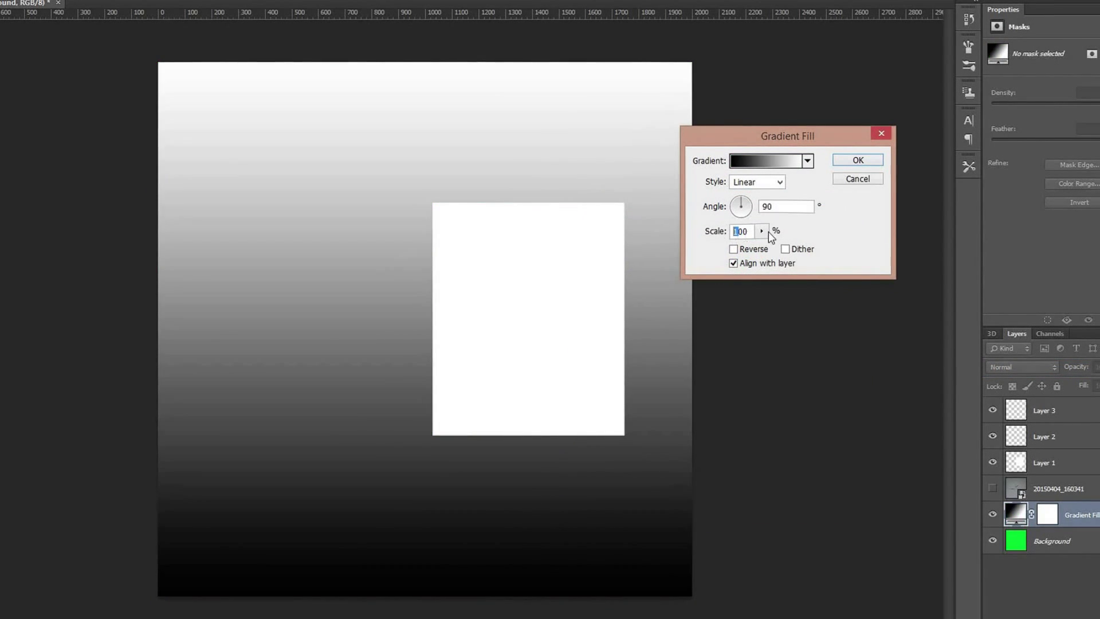
Make the gradient a reversed radial with 200% scale and 0° angle, and set its layer's blend mode to Multiply
type("2")
key("BackSpace")
left_click(733, 249)
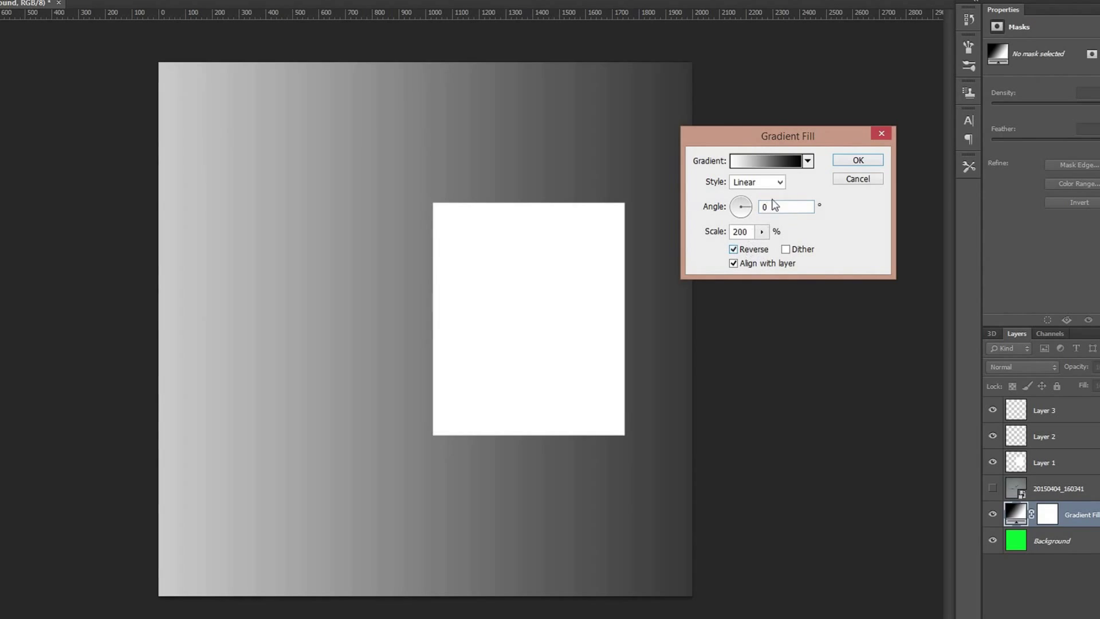
left_click(757, 182)
left_click(754, 207)
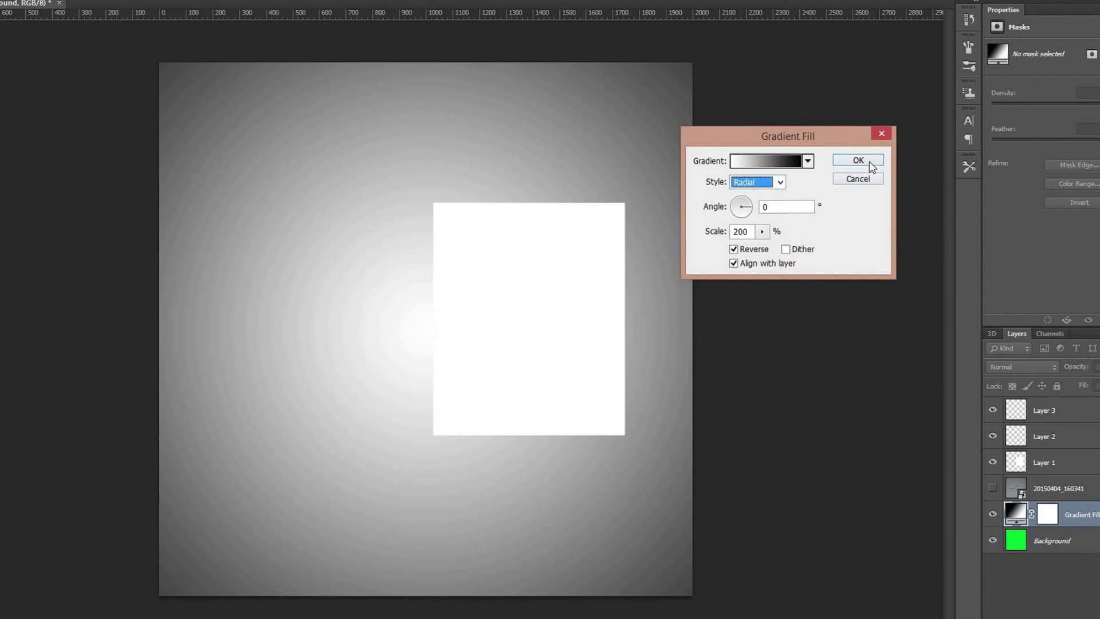
left_click(863, 160)
left_click(1019, 367)
left_click(998, 70)
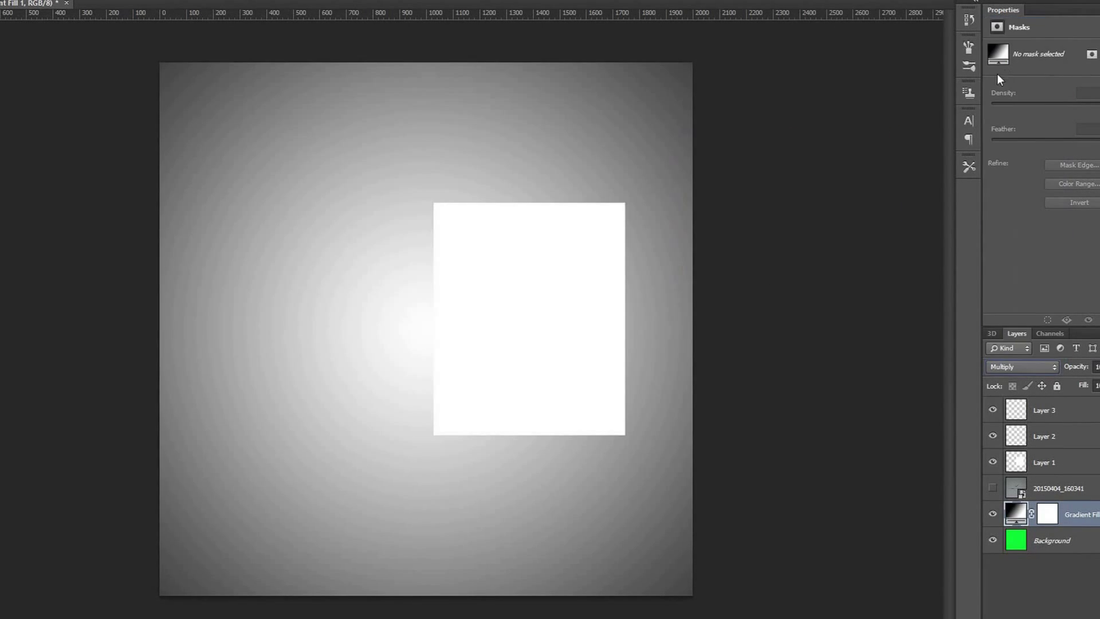
Group Layer 3, Layer 2 and Layer 1 and name the group Parts
left_click(1033, 420)
left_click(1054, 443)
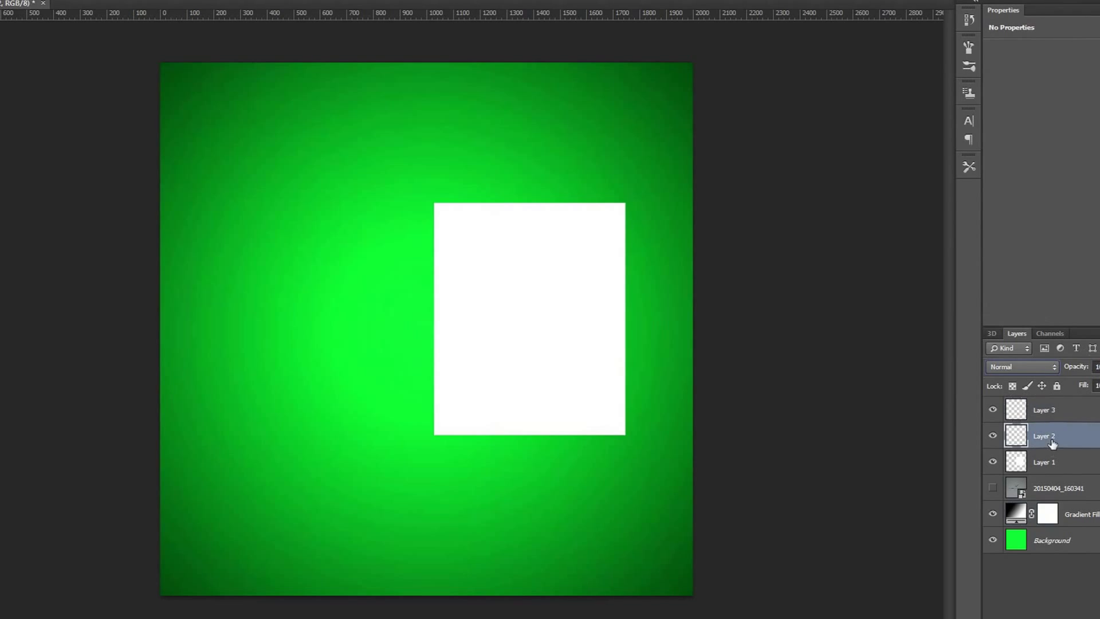
left_click(1057, 415)
left_click(1042, 466, "shift")
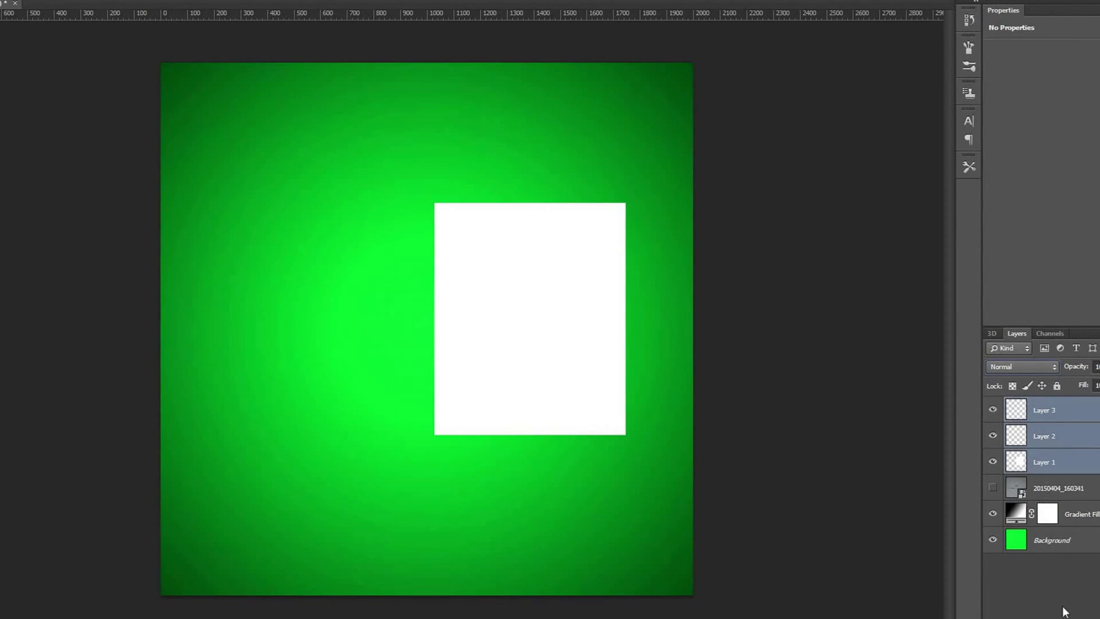
key("ctrl+g")
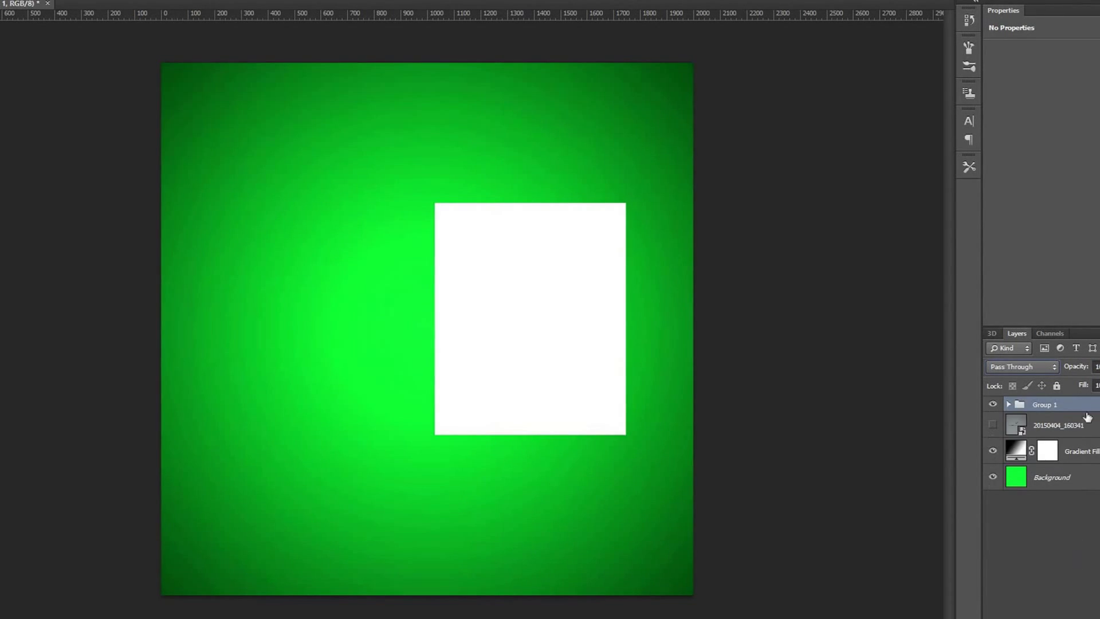
double_click(1046, 403)
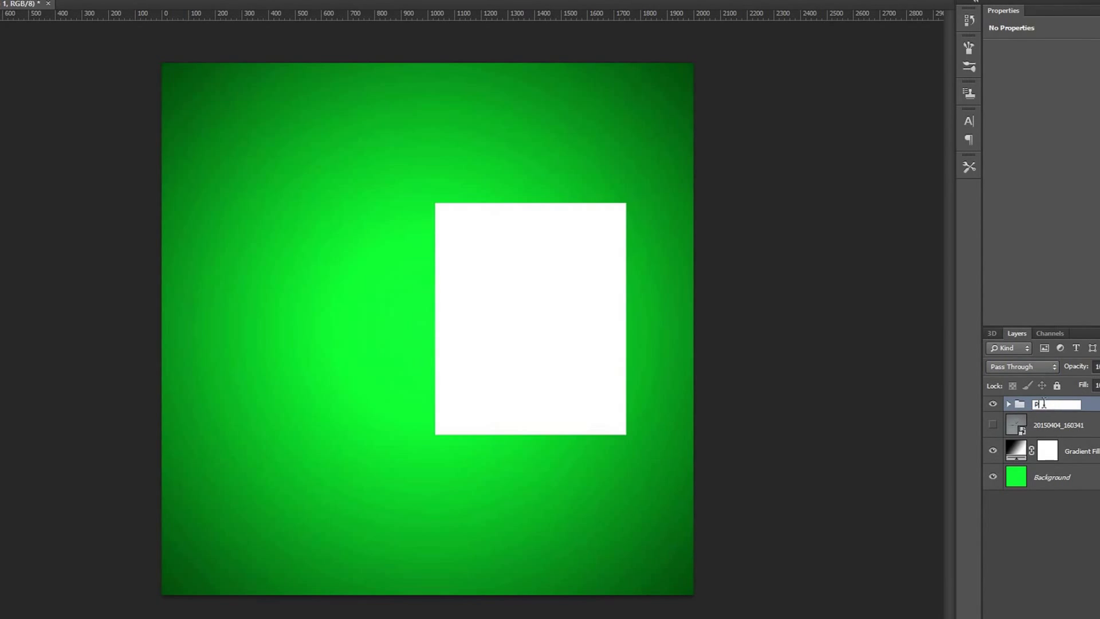
type("Parts")
key("Return")
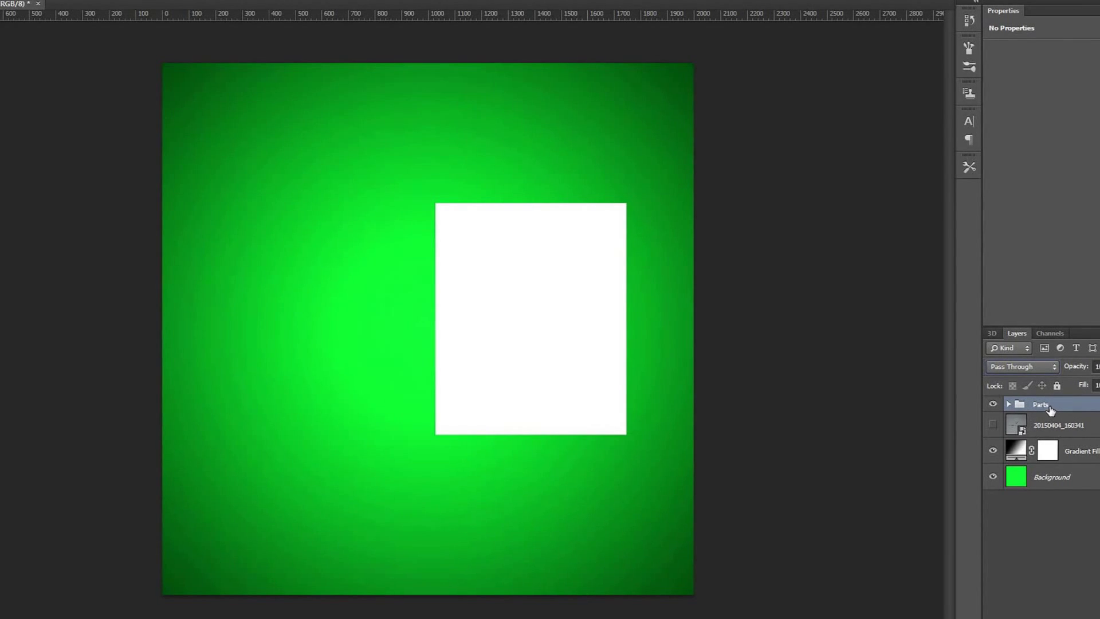
Duplicate the Parts group and hide the original group
key("ctrl+j")
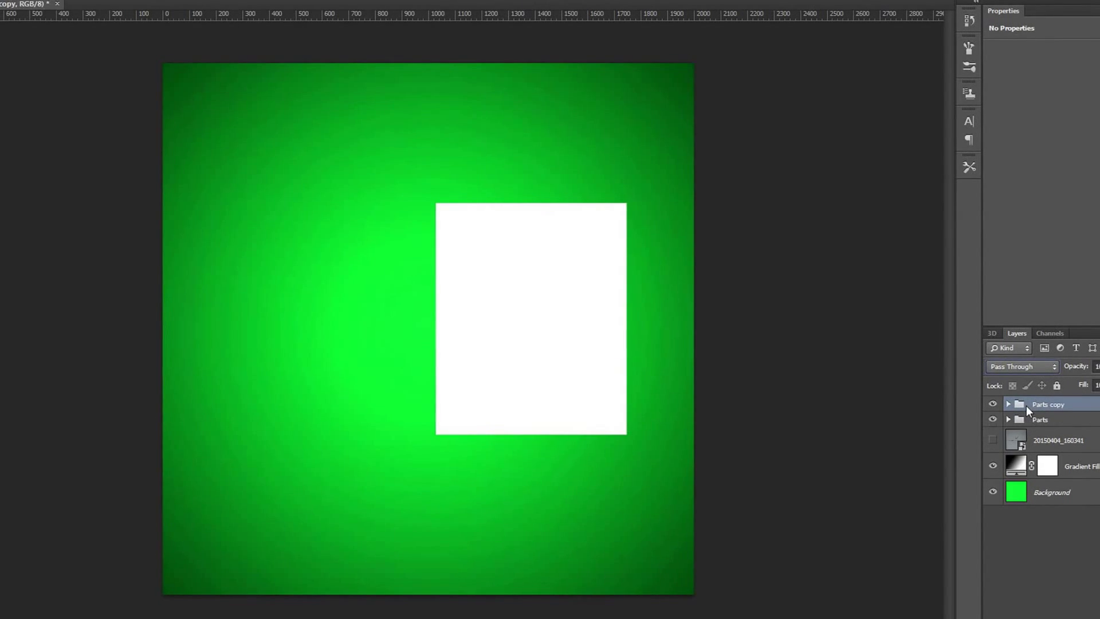
left_click(1013, 420)
left_click(1008, 420)
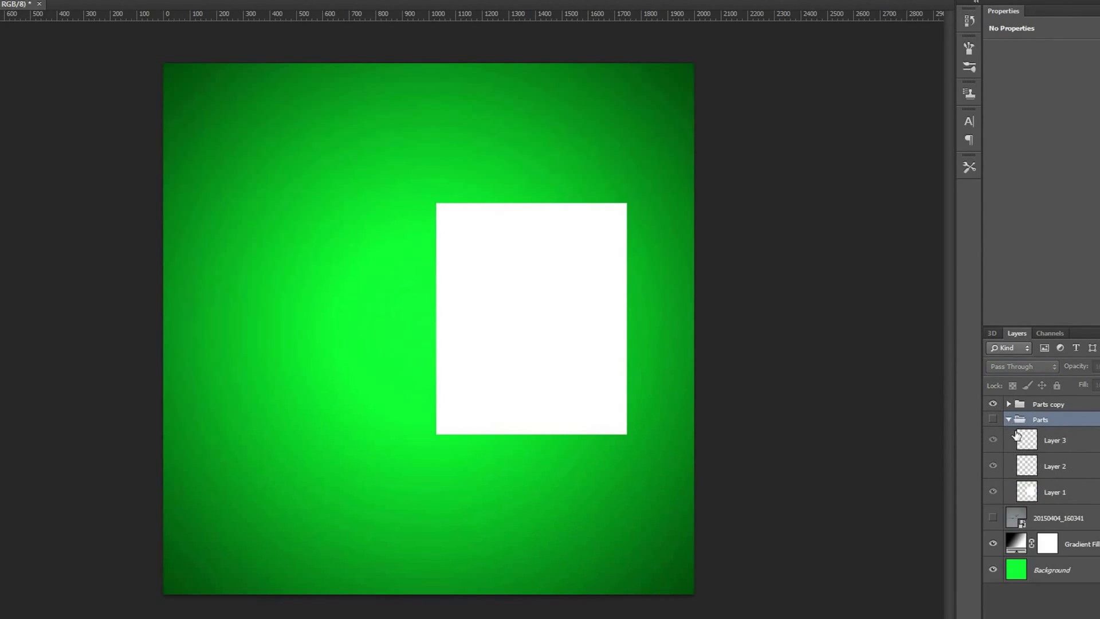
left_click(1009, 419)
Duplicate Layer 3, Layer 2 and Layer 1 together inside the Parts copy group
left_click(1020, 409)
left_click(1010, 405)
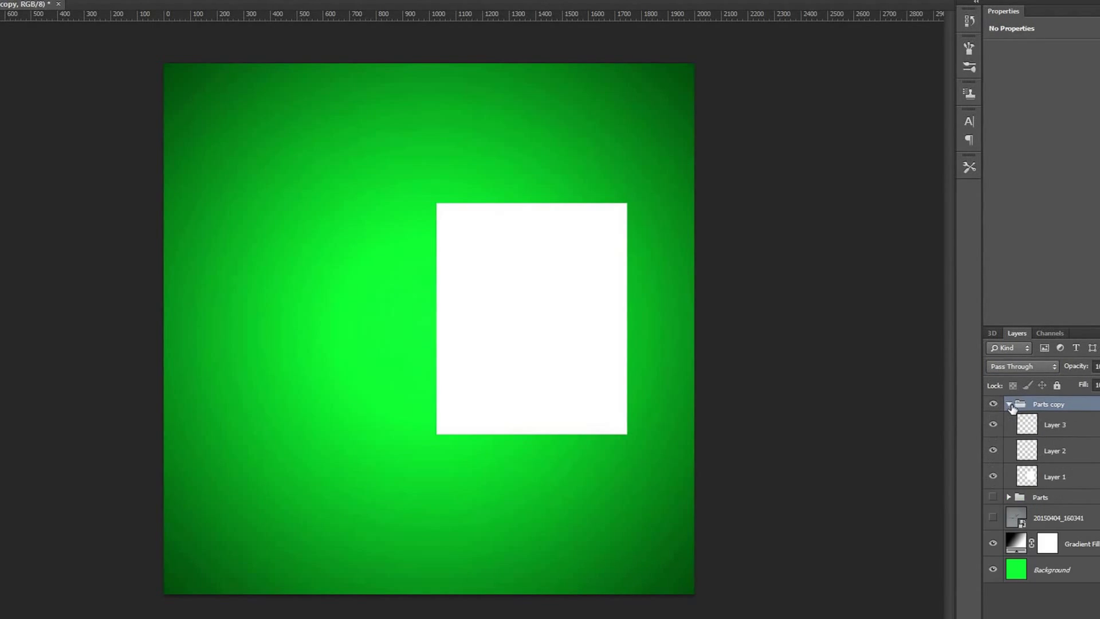
left_click(1044, 427)
left_click(1048, 407)
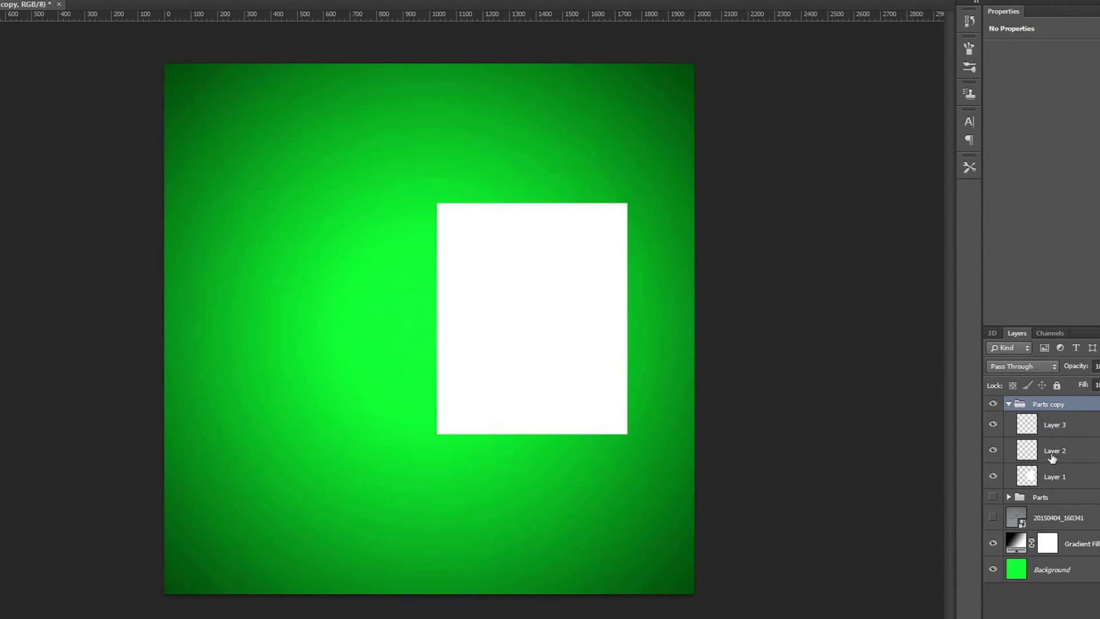
left_click(1053, 431)
left_click(1053, 484)
left_click(1035, 429)
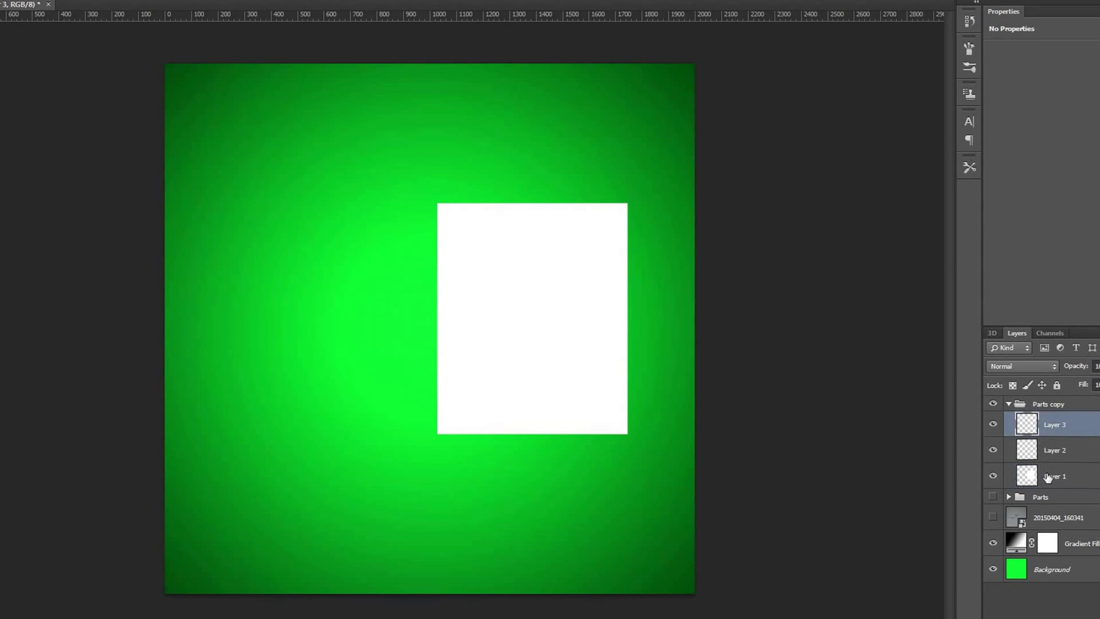
left_click(1049, 480, "shift")
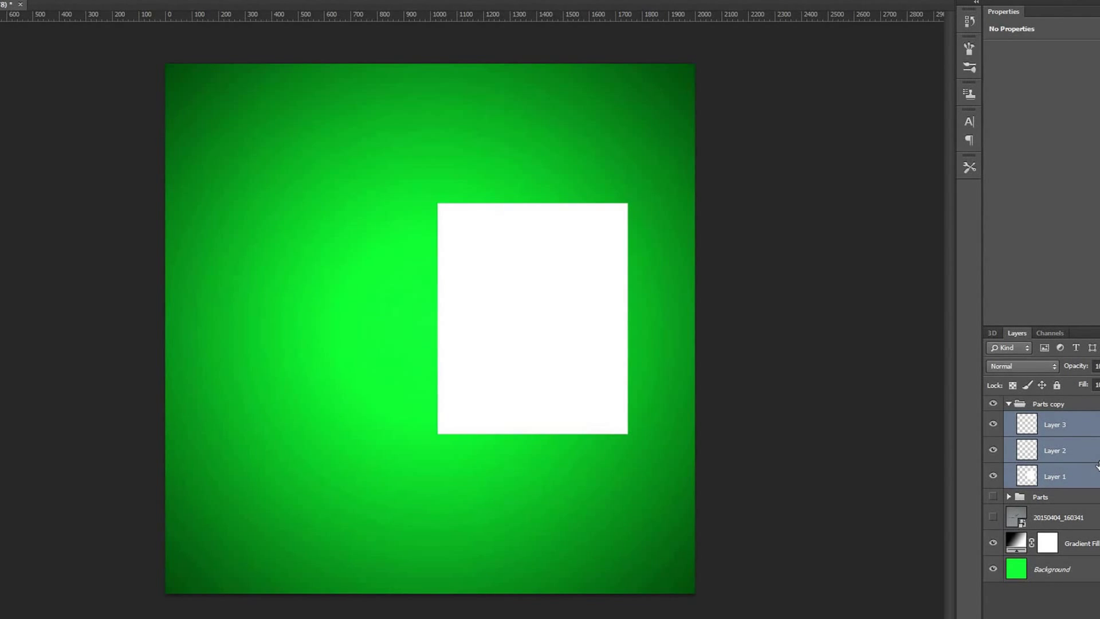
left_click(1060, 435)
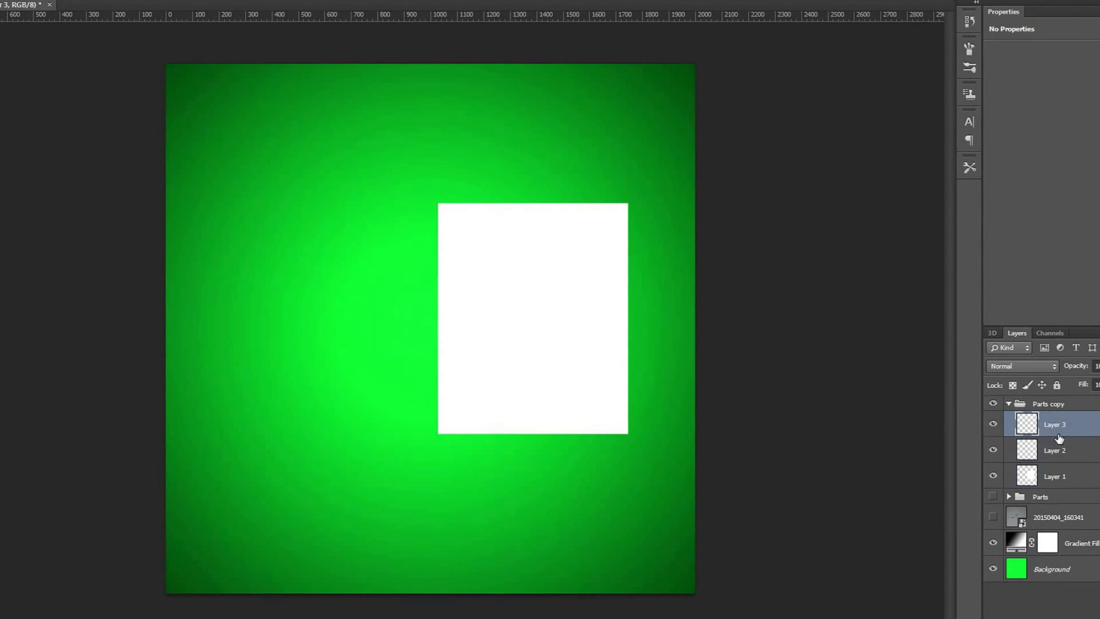
left_click(1053, 481, "shift")
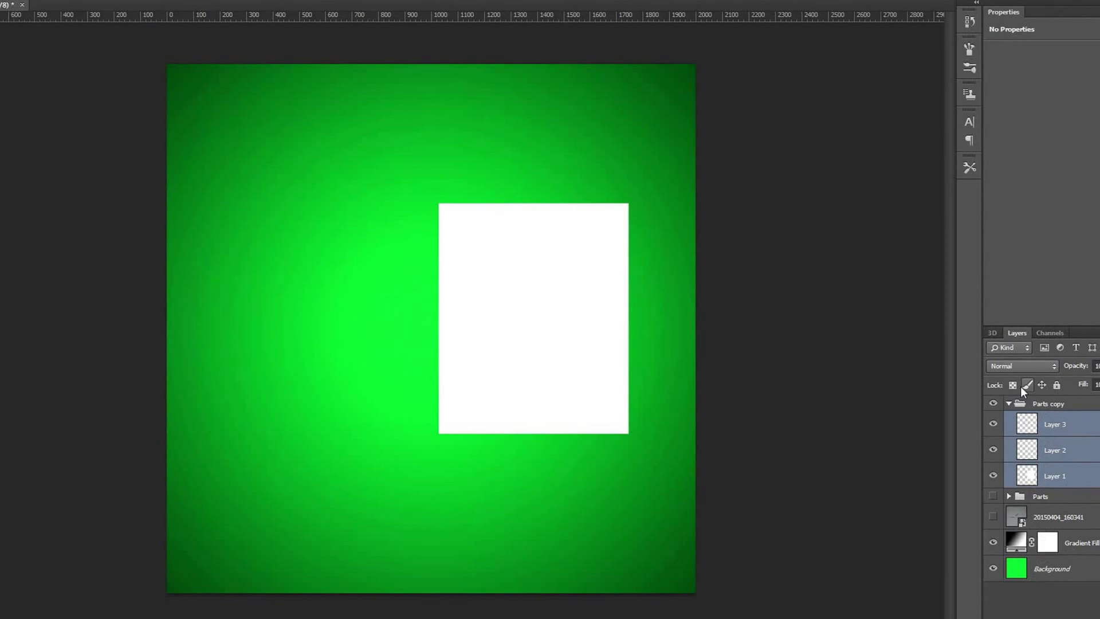
key("ctrl+j")
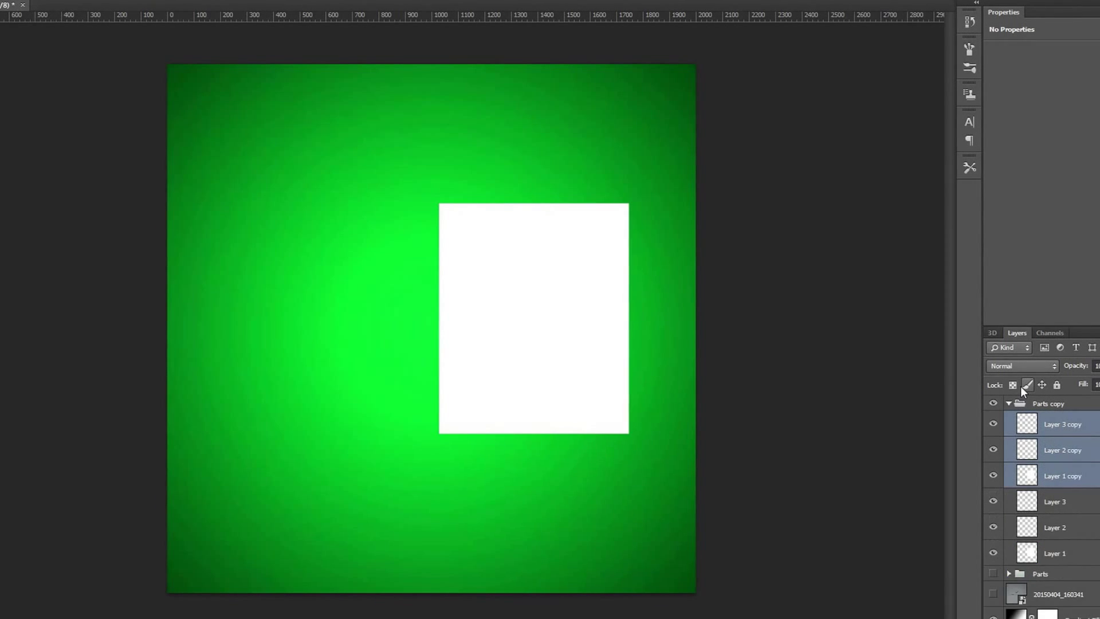
Flip the Layer 3, 2 and 1 copies horizontally and move them against the inner edge of the original shapes
left_click(0, 0)
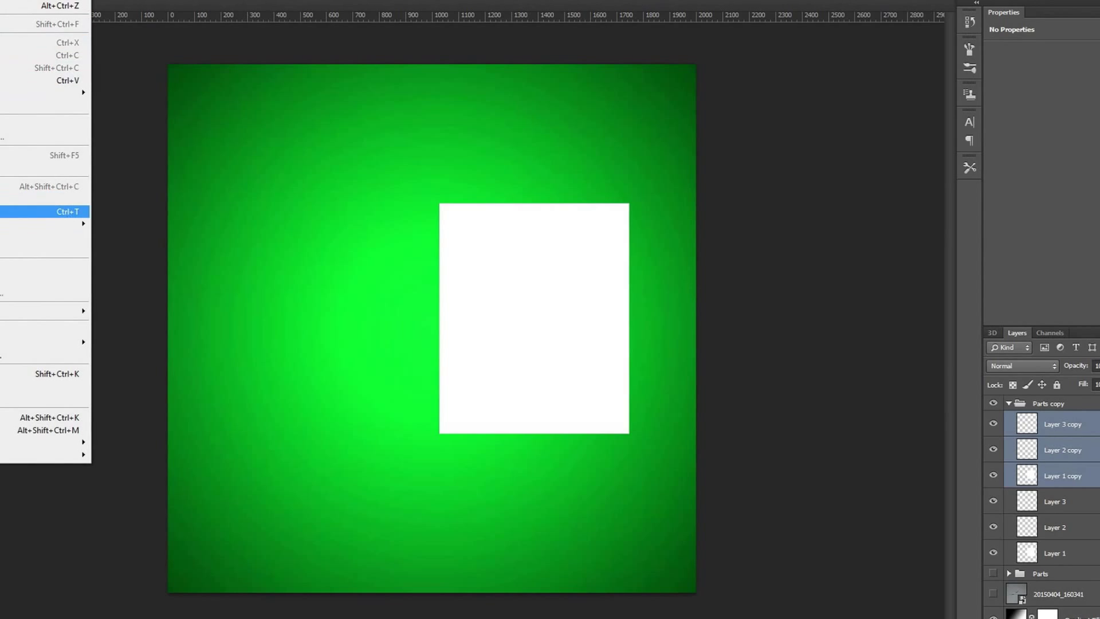
mouse_move(69, 223)
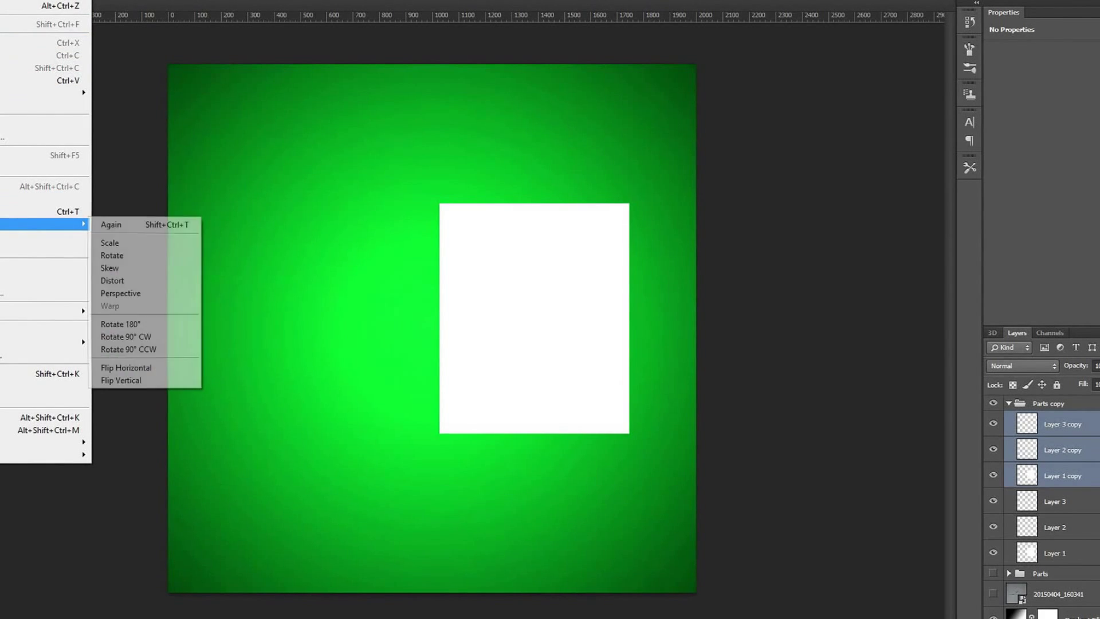
left_click(162, 370)
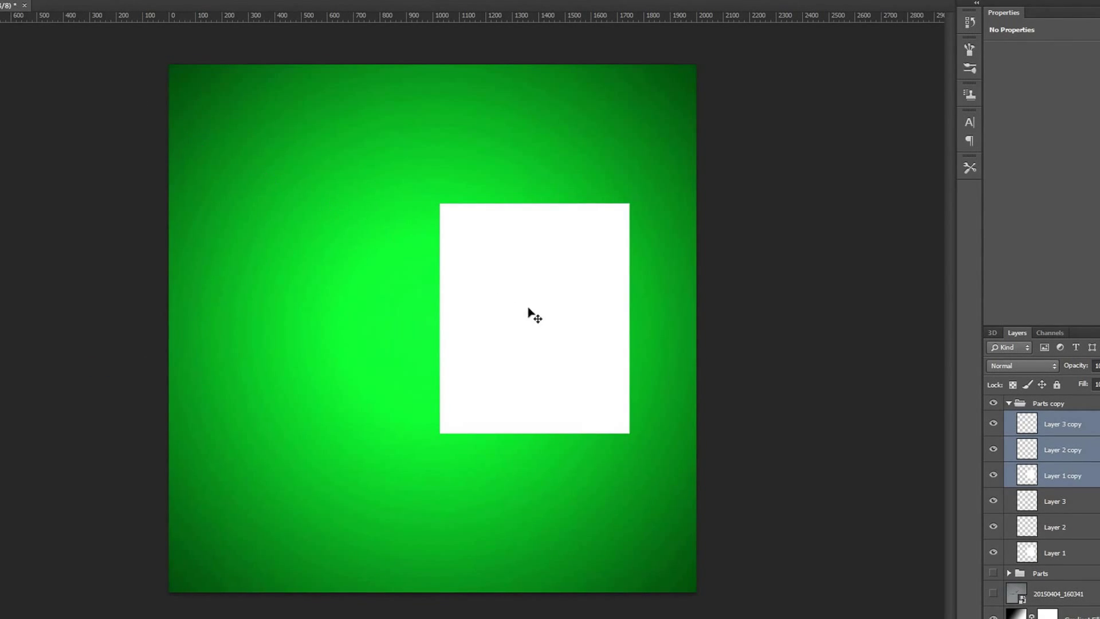
left_click_drag(528, 309, 345, 308)
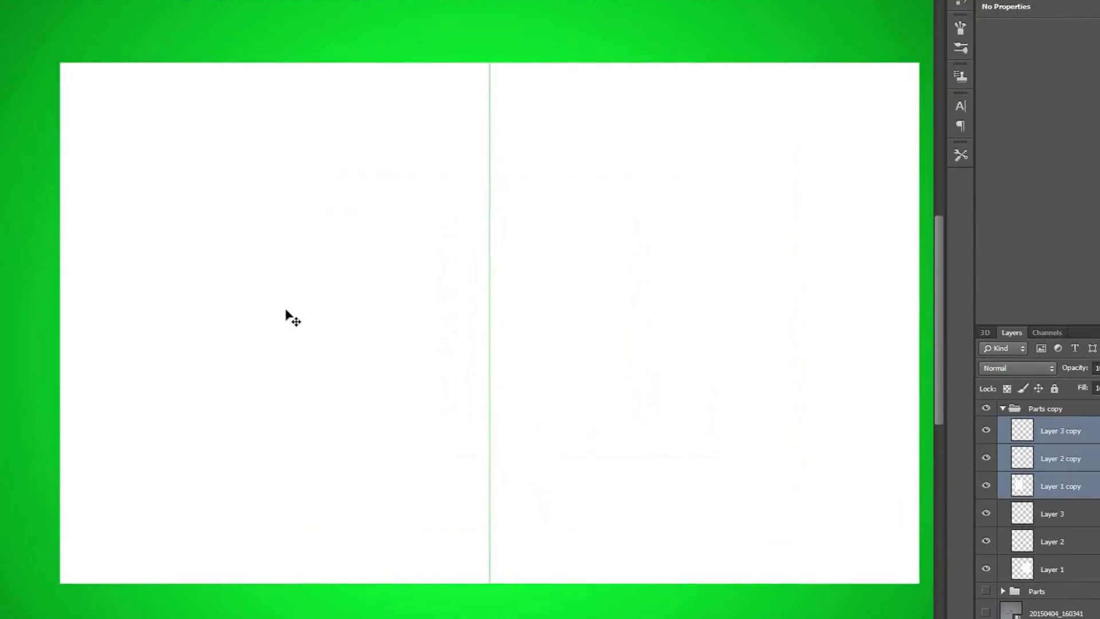
Nudge the mirrored copies toward the originals to close the gap between the two white rectangles
key("Right")
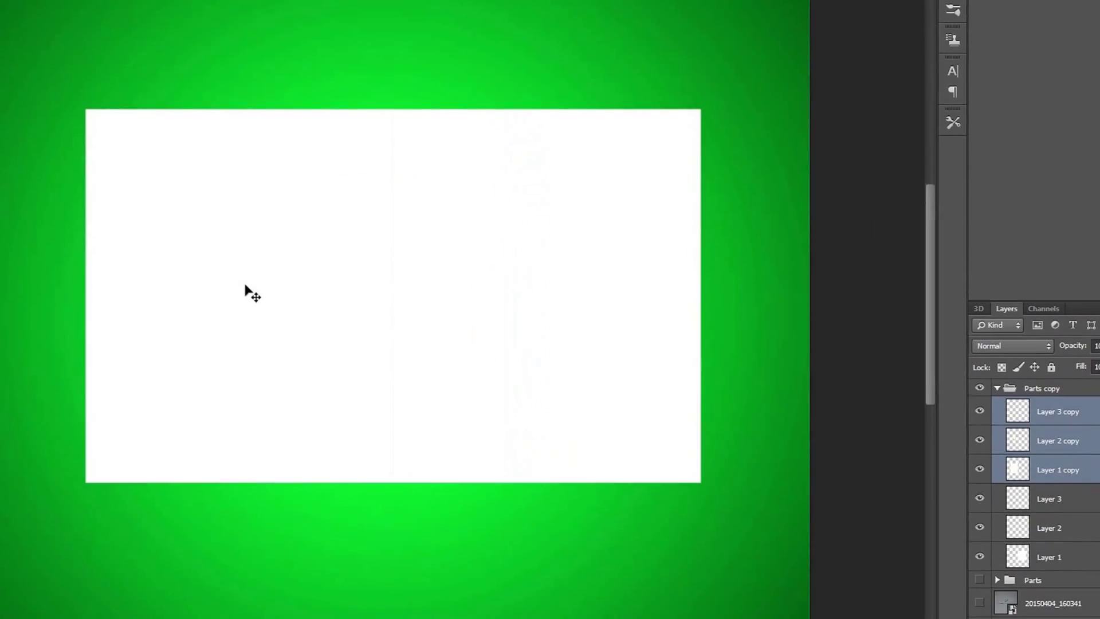
scroll(246, 275, "up", 3)
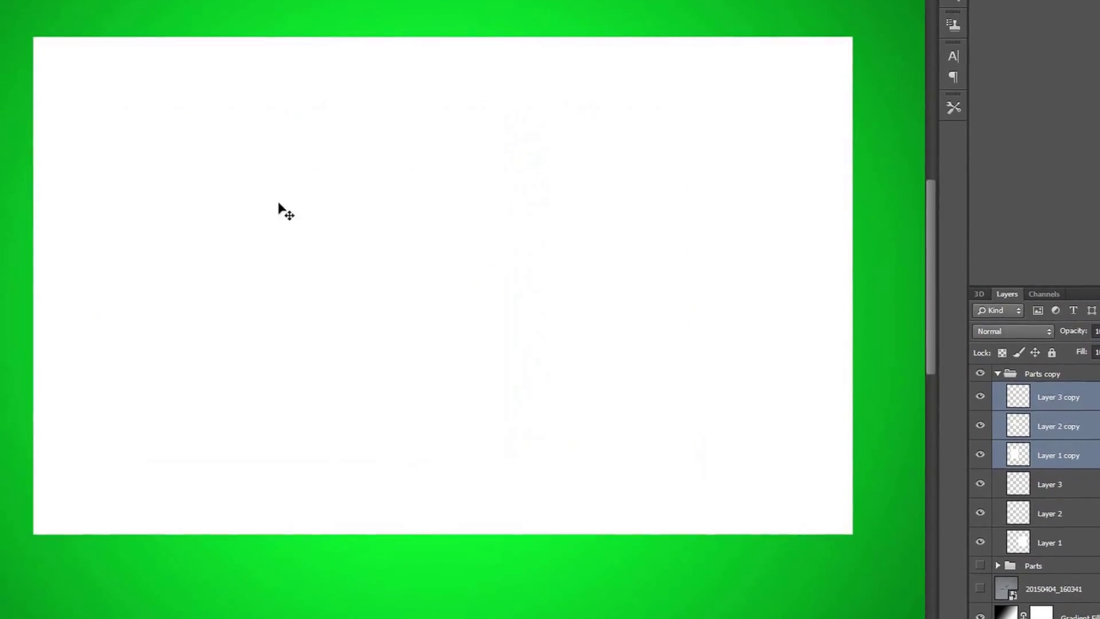
scroll(279, 204, "up", 3)
left_click_drag(930, 199, 930, 123)
scroll(476, 332, "up", 2)
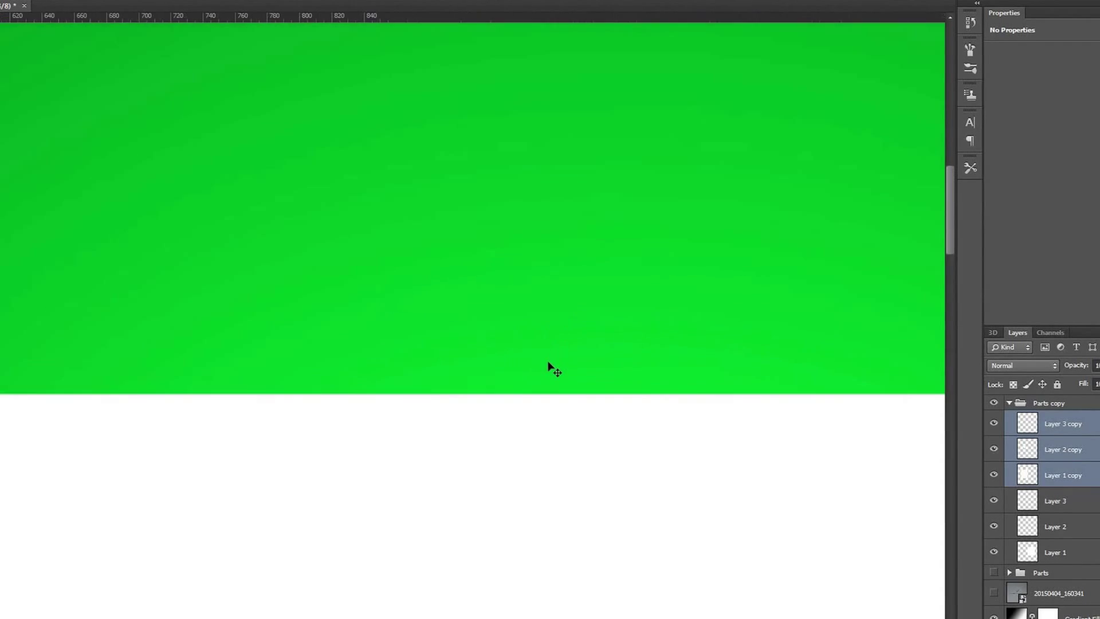
scroll(553, 369, "up", 2)
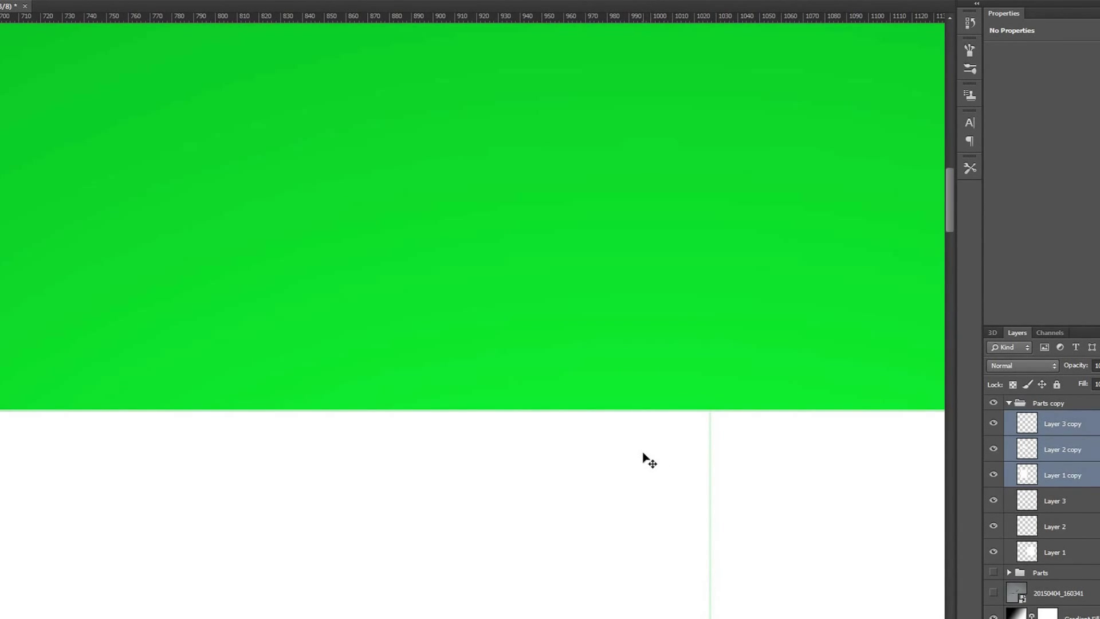
scroll(644, 453, "down", 6)
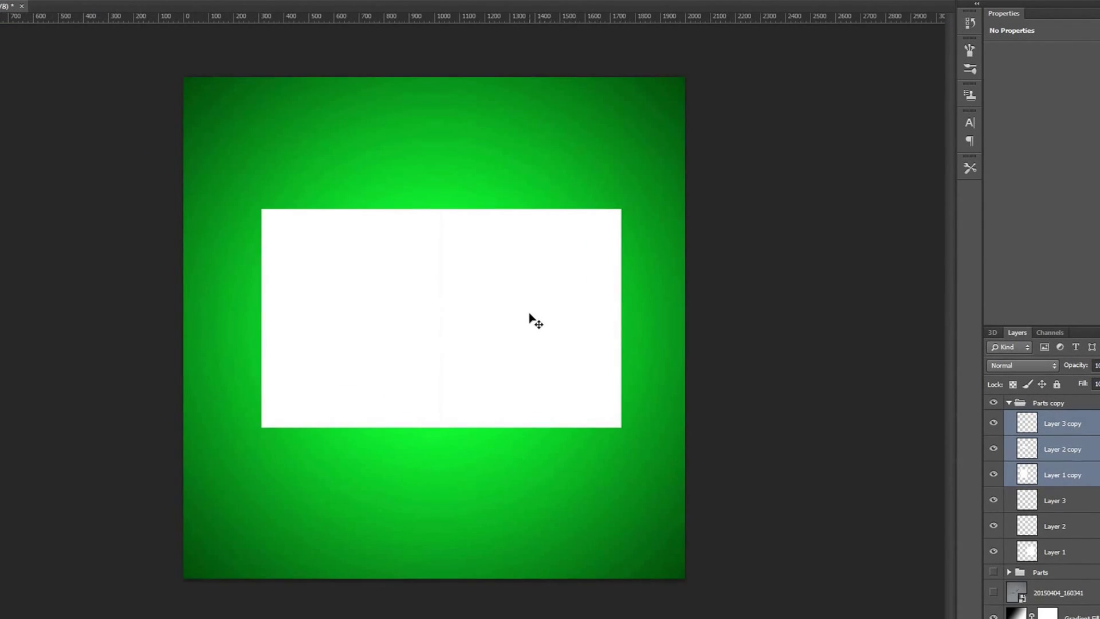
scroll(435, 240, "up", 1)
left_click(1060, 526)
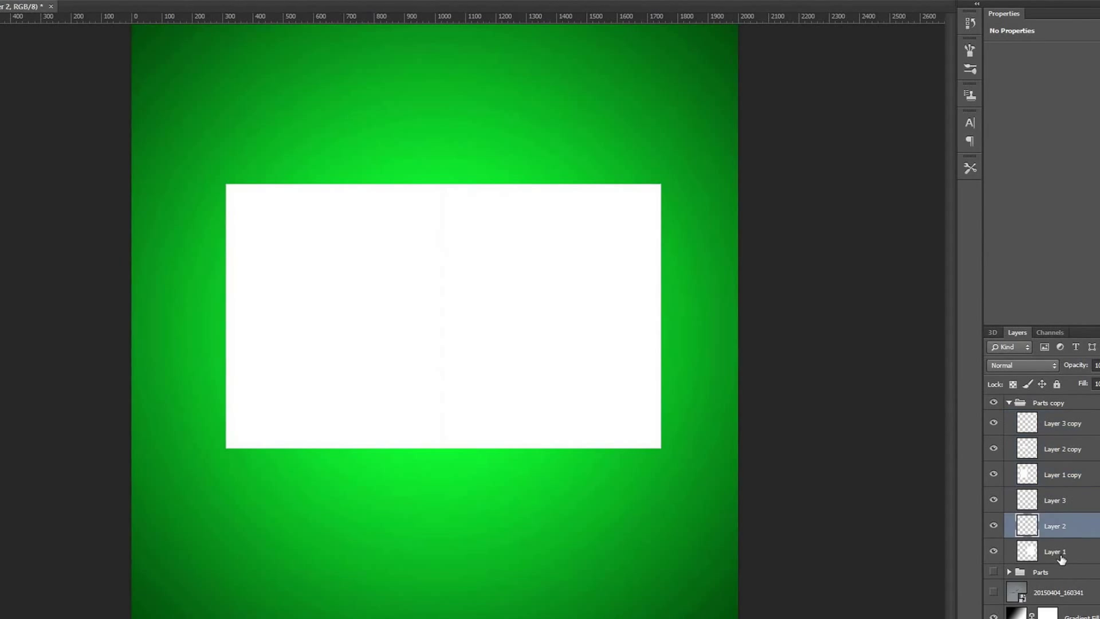
right_click(1062, 553)
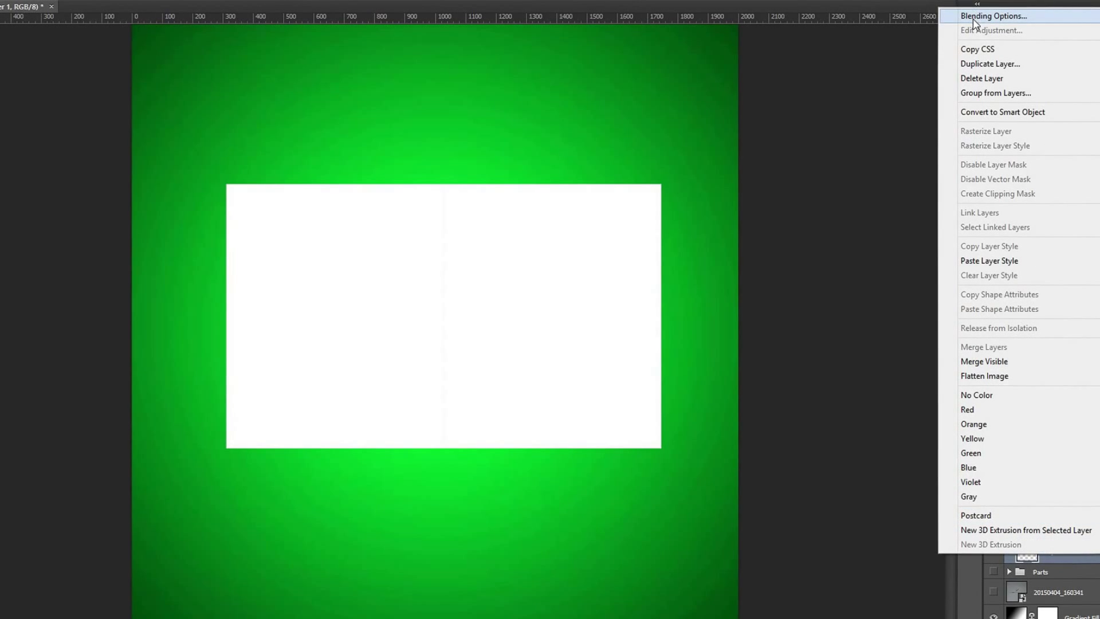
left_click(1038, 533)
Hide the Layer 2 and Layer 3 parts with their copies, and merge Layer 1 copy with Layer 1
left_click_drag(998, 505, 998, 439)
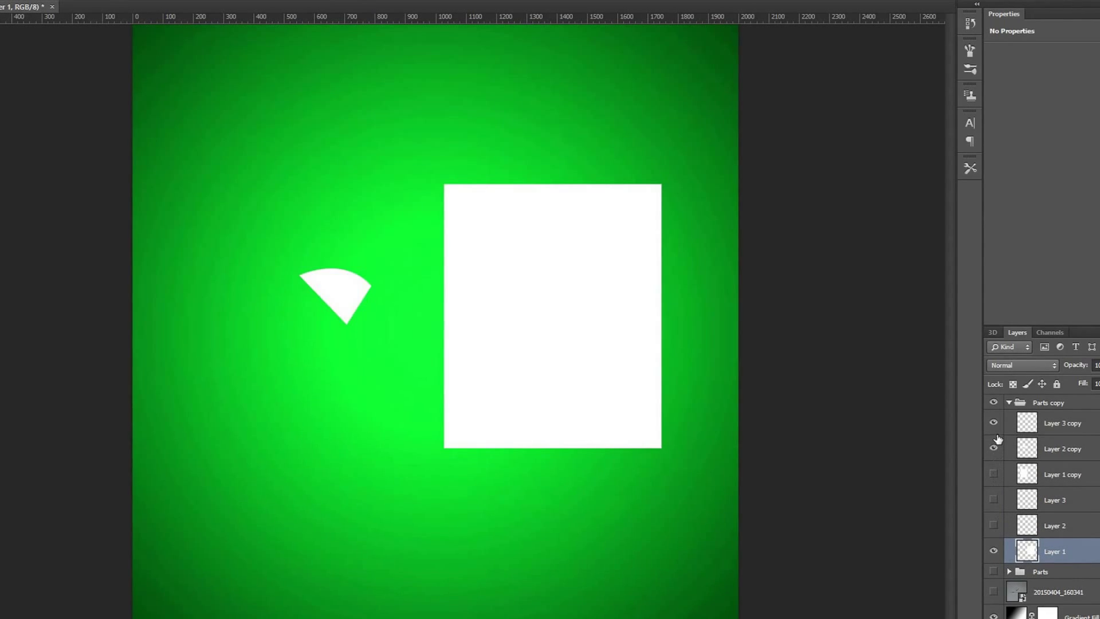
left_click(994, 449)
left_click(1060, 449)
left_click(994, 474)
left_click(994, 473)
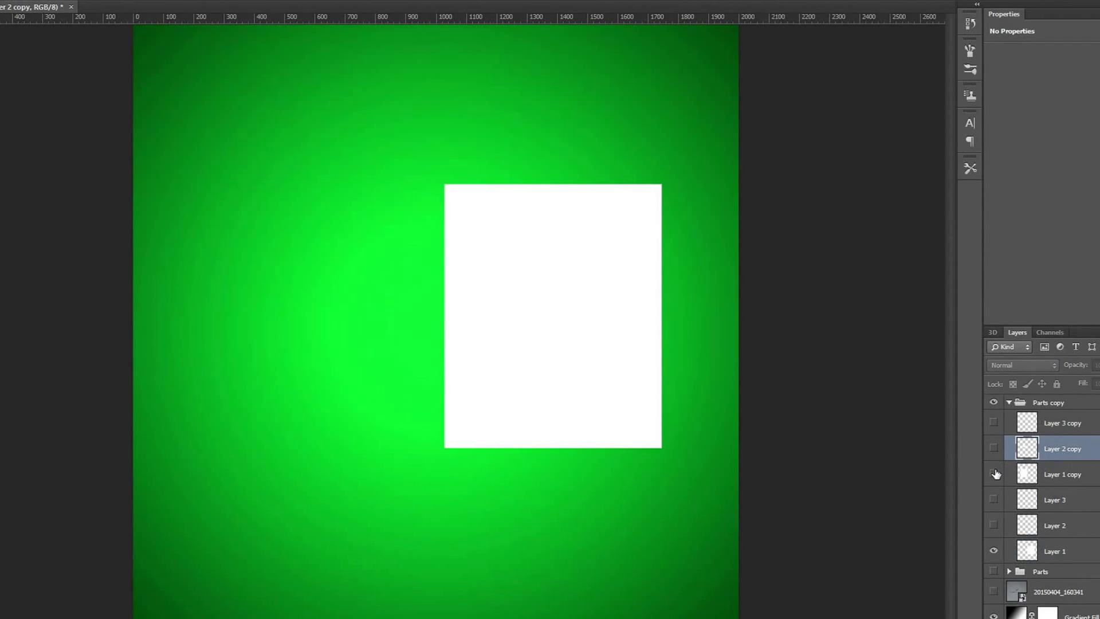
left_click(994, 473)
left_click(1058, 476)
left_click(1055, 553, "ctrl")
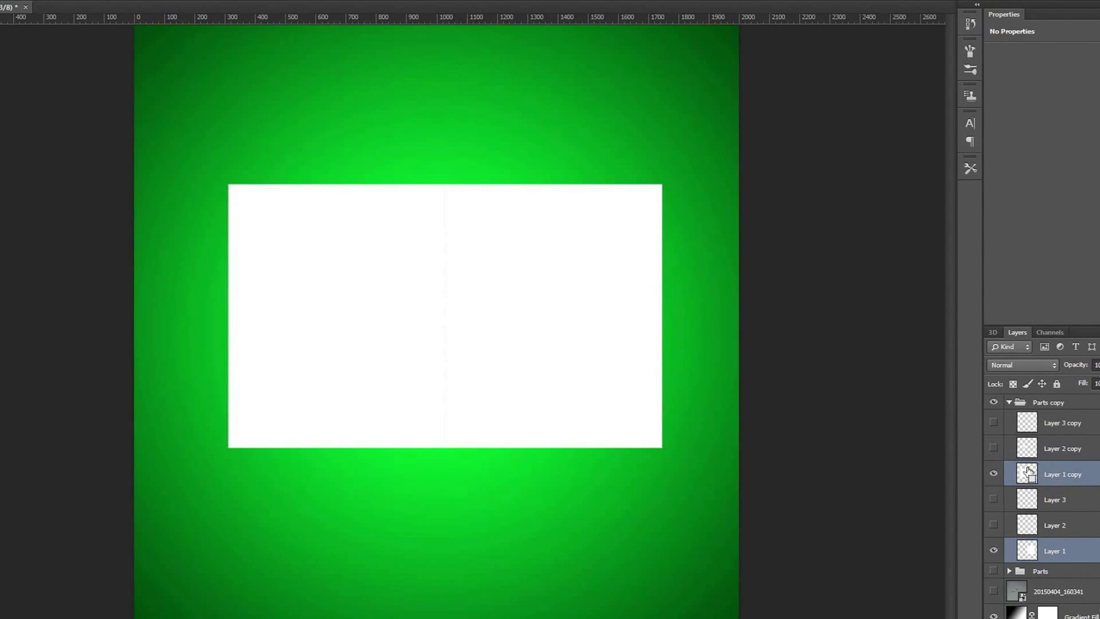
key("ctrl+e")
Hide Layer 1 copy, show only Layer 2 and Layer 2 copy in the group, and merge these two
left_click(995, 479)
left_click(996, 479)
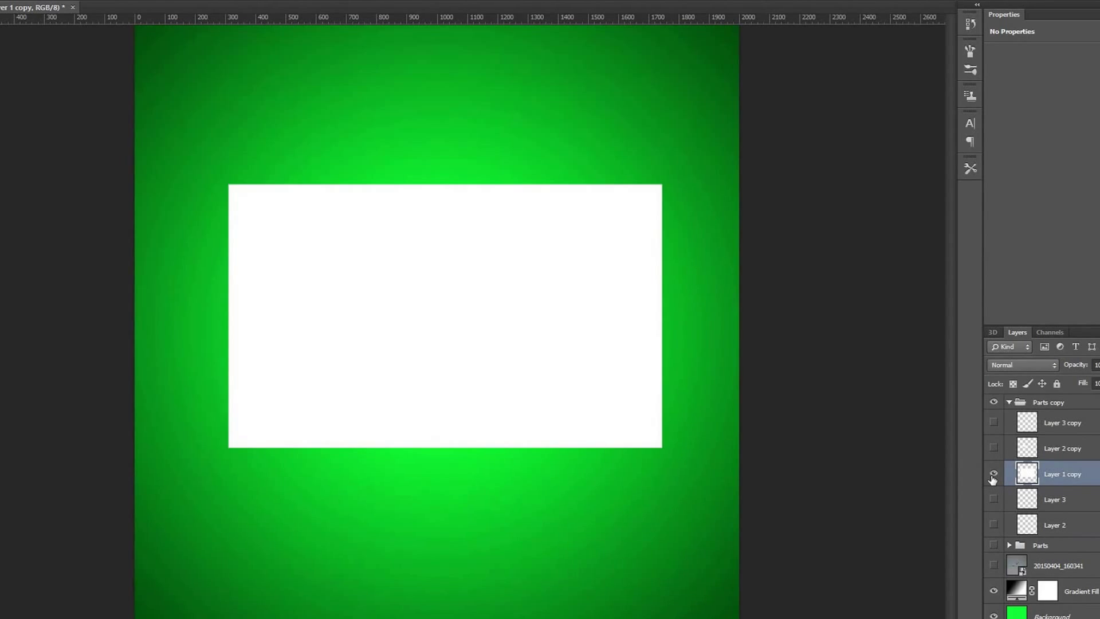
left_click(996, 479)
left_click(994, 525)
left_click(995, 448)
left_click(1072, 455)
left_click(1055, 522, "ctrl")
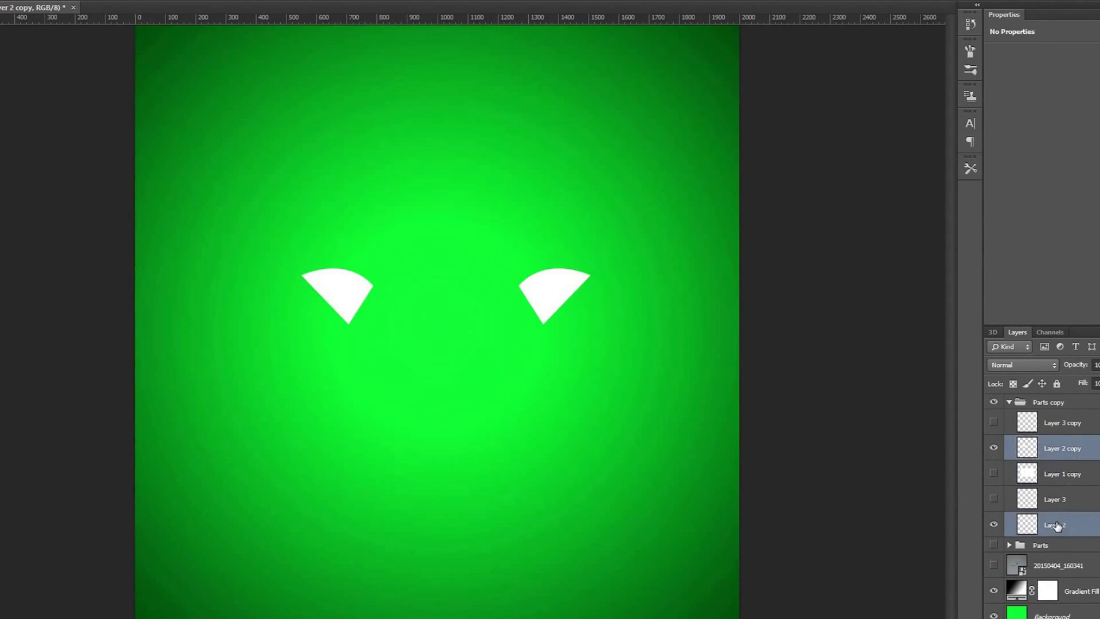
key("ctrl+e")
Merge Layer 3 copy with Layer 3 and show all three merged layers in the Parts copy group
left_click(994, 458)
left_click(994, 471)
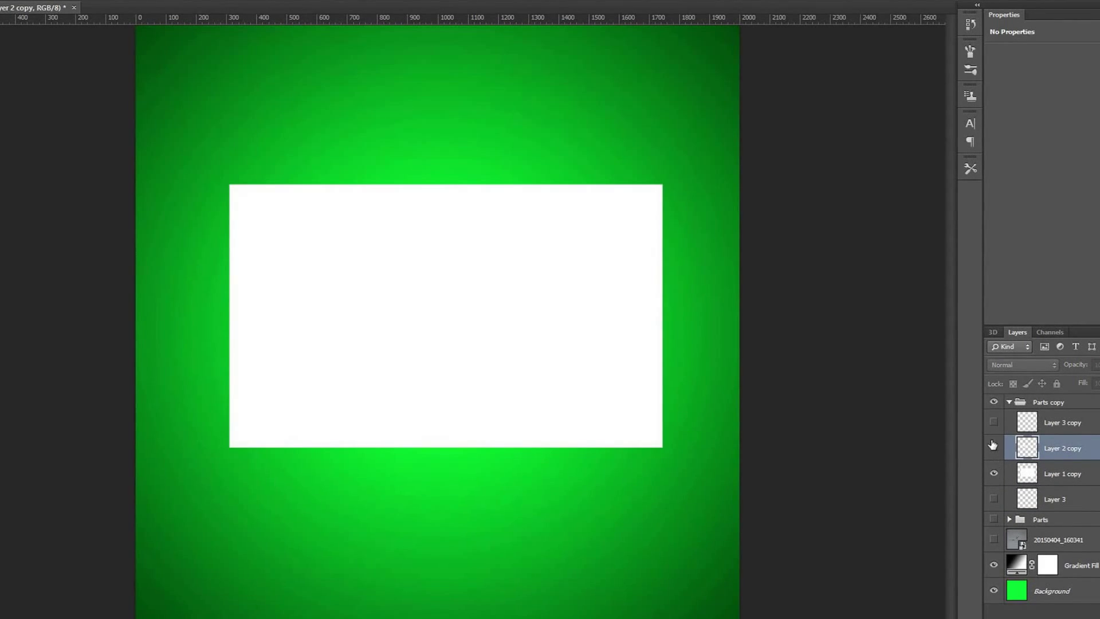
left_click(995, 470)
left_click(1063, 422)
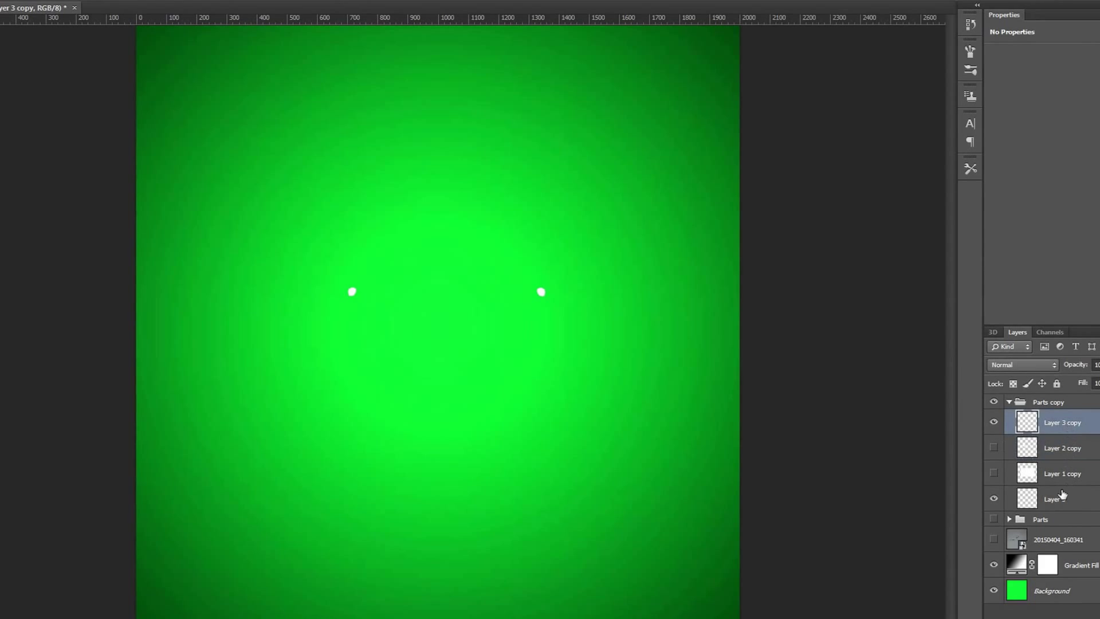
left_click(1059, 499, "ctrl")
key("ctrl+e")
left_click(994, 422)
left_click(995, 447)
left_click(995, 473)
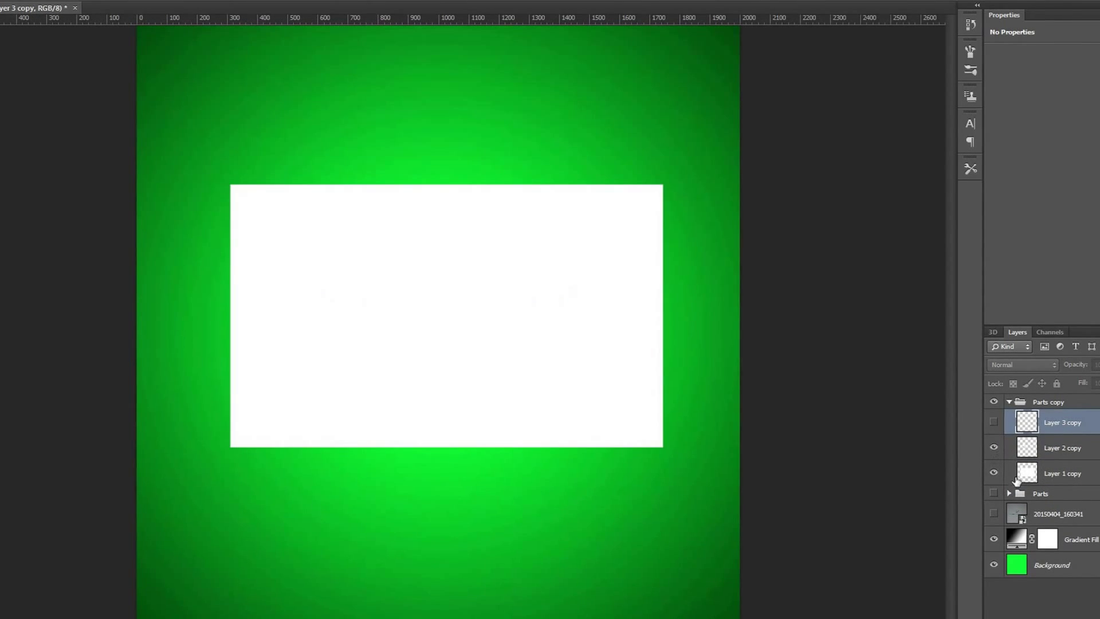
Give Layer 1 copy a Color Overlay of ffb400 and a Drop Shadow with an increased size
left_click(1054, 475)
right_click(1039, 478)
left_click(986, 166)
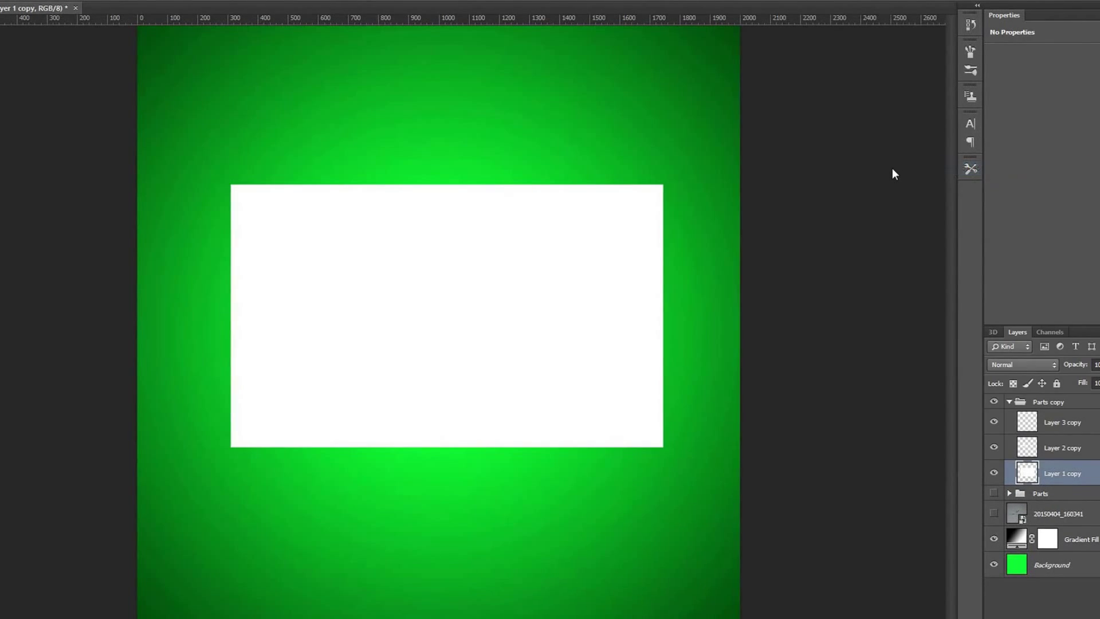
left_click(658, 274)
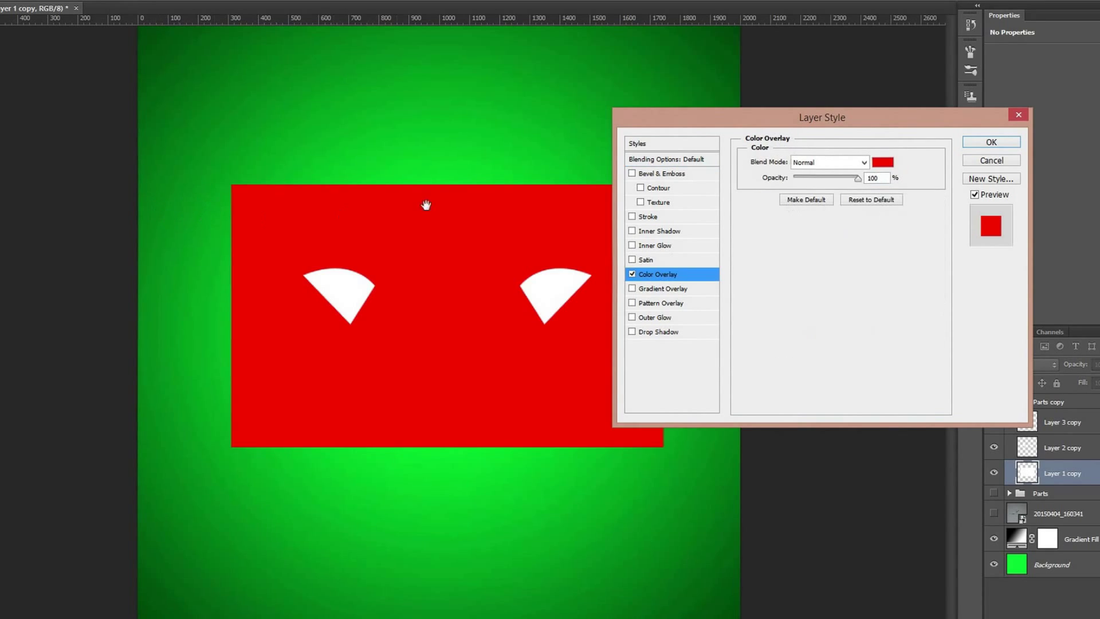
left_click(883, 162)
type("ffb400")
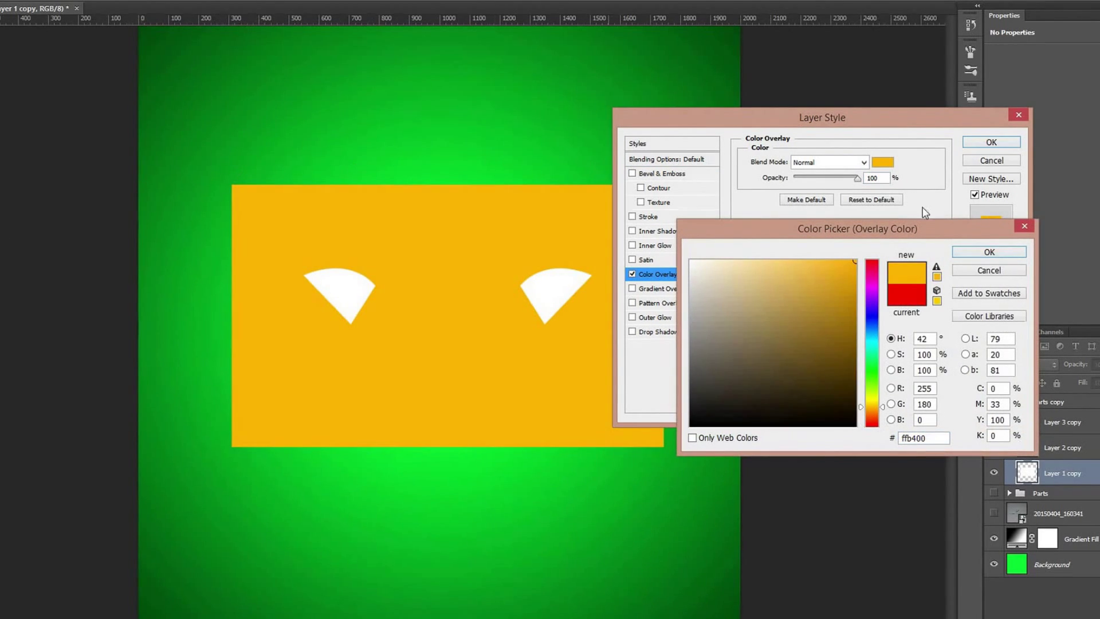
left_click(978, 252)
left_click(654, 332)
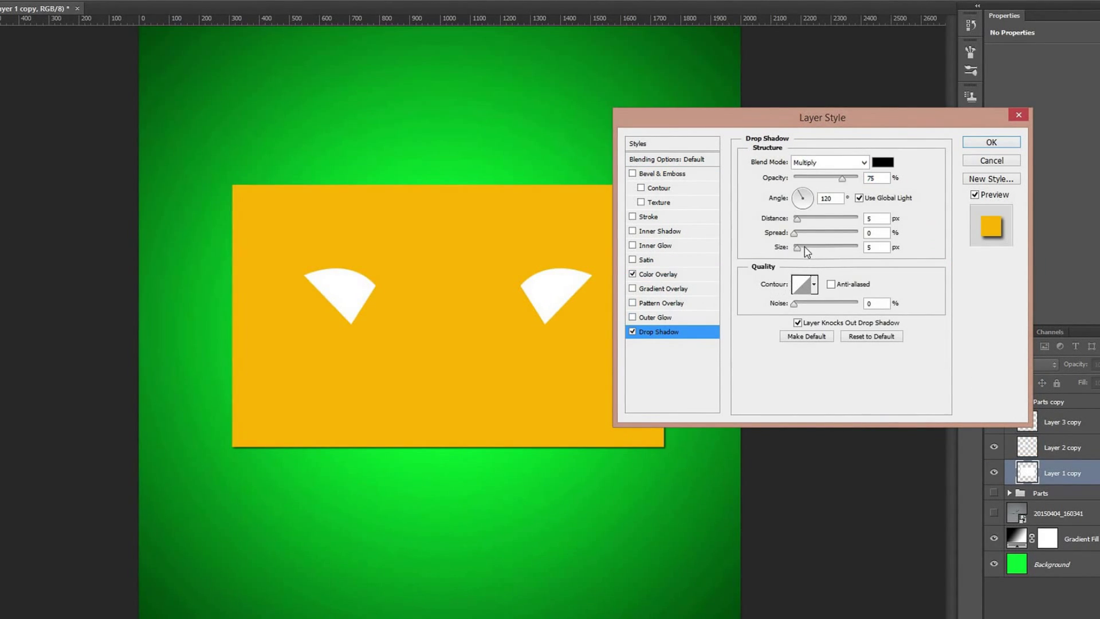
left_click_drag(804, 248, 808, 252)
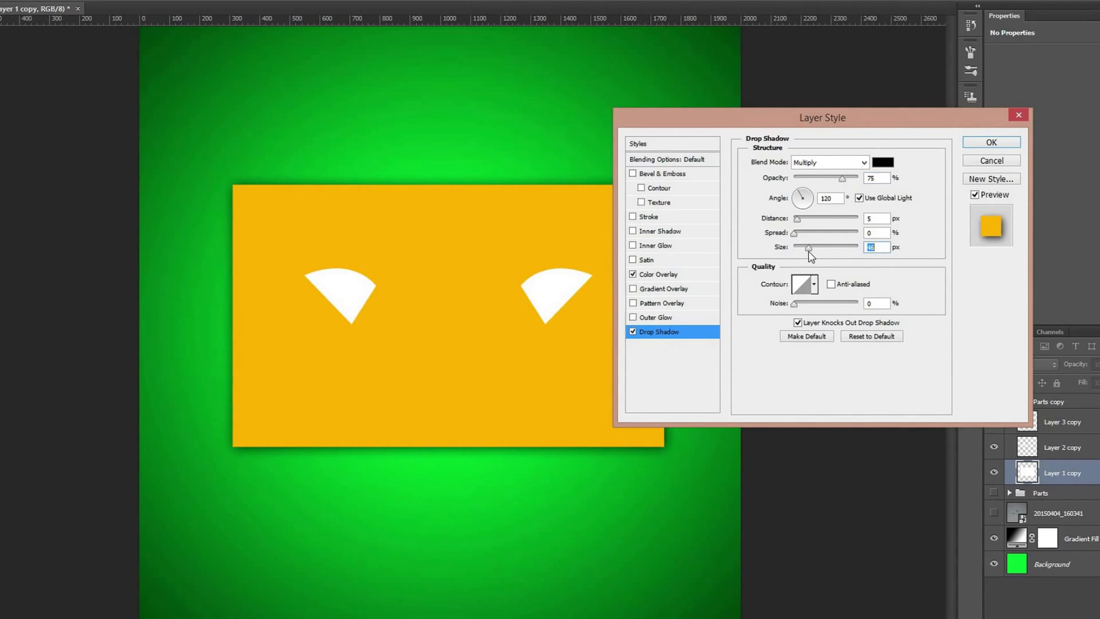
Add a Multiply Gradient Overlay to Layer 1 copy and set its Color Overlay's blend mode to Multiply
left_click(656, 289)
left_click(831, 162)
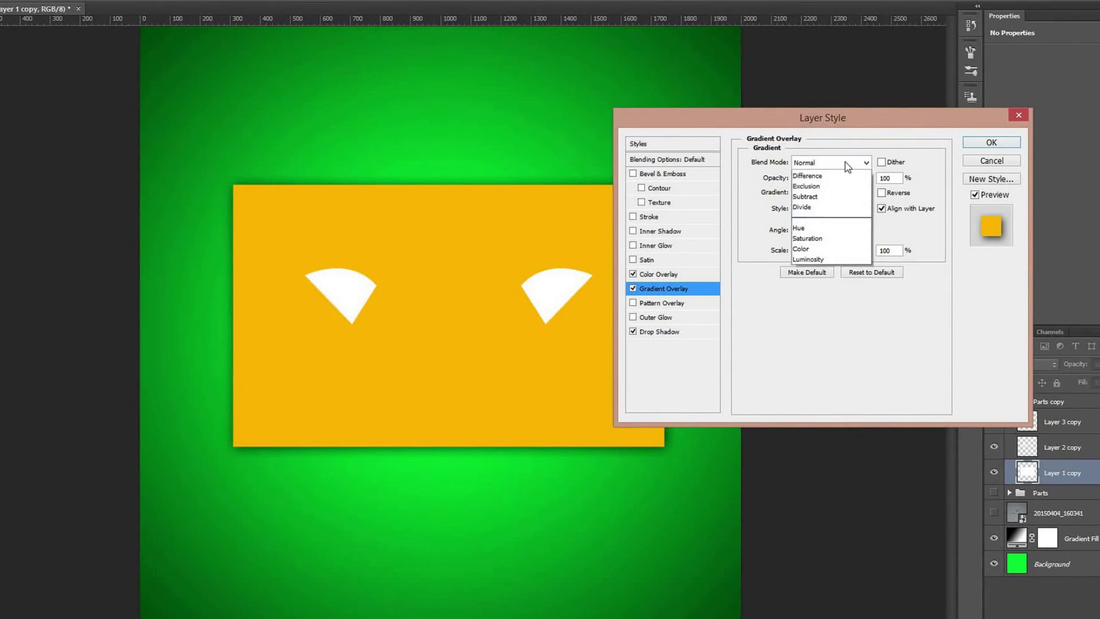
left_click(814, 209)
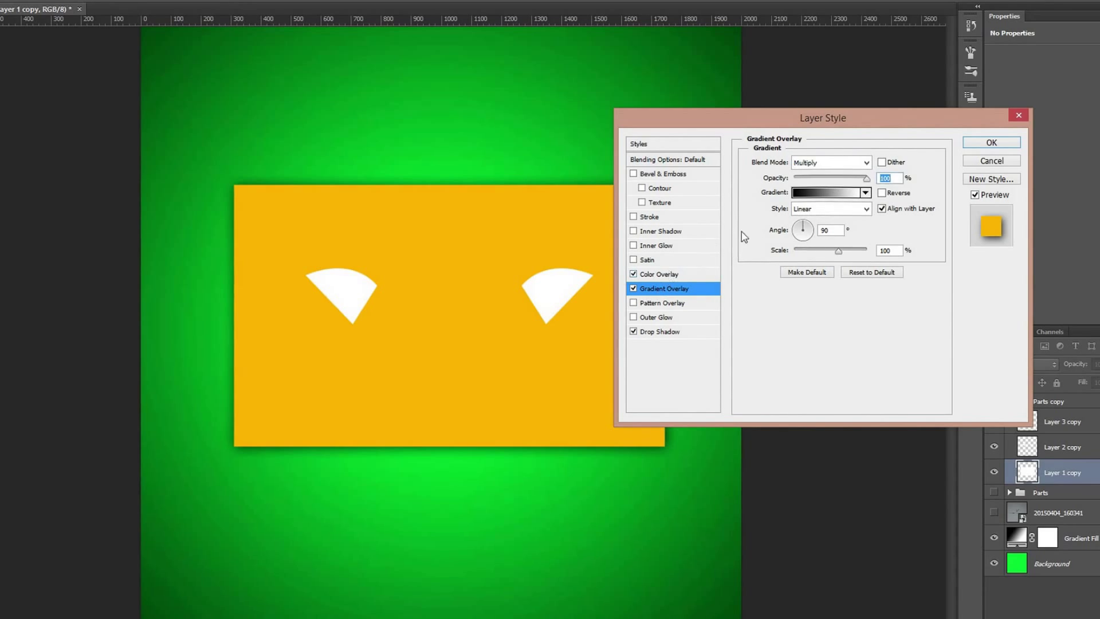
left_click(659, 274)
left_click(825, 162)
left_click(814, 209)
left_click(668, 289)
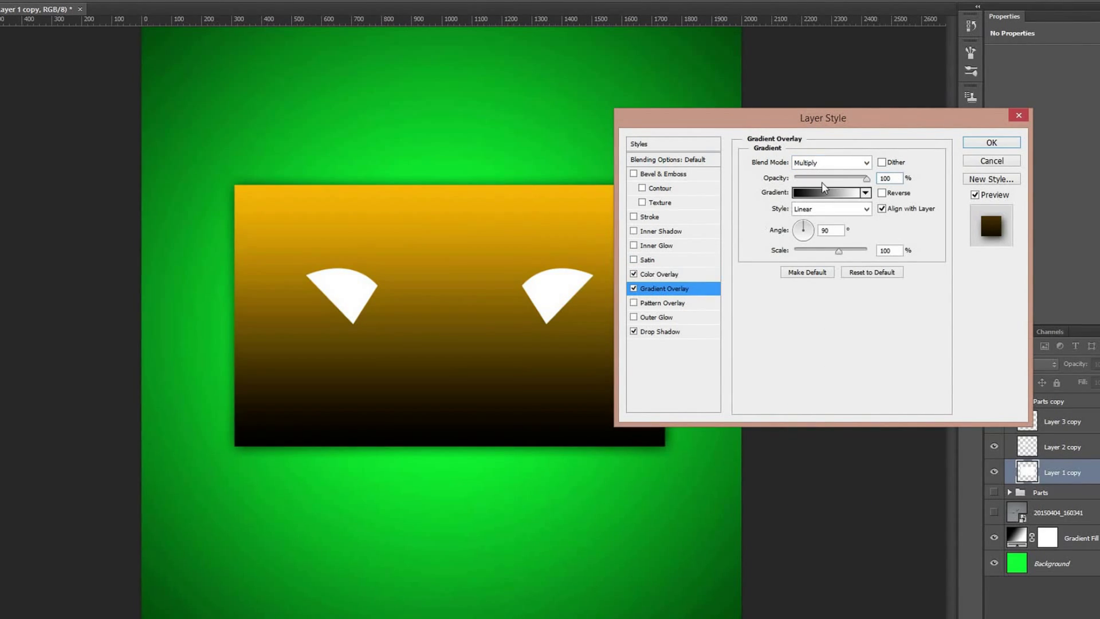
Set the Gradient Overlay's blend mode to Normal and its opacity to 10%
left_click(831, 162)
left_click(828, 179)
left_click_drag(867, 178, 801, 187)
type("1")
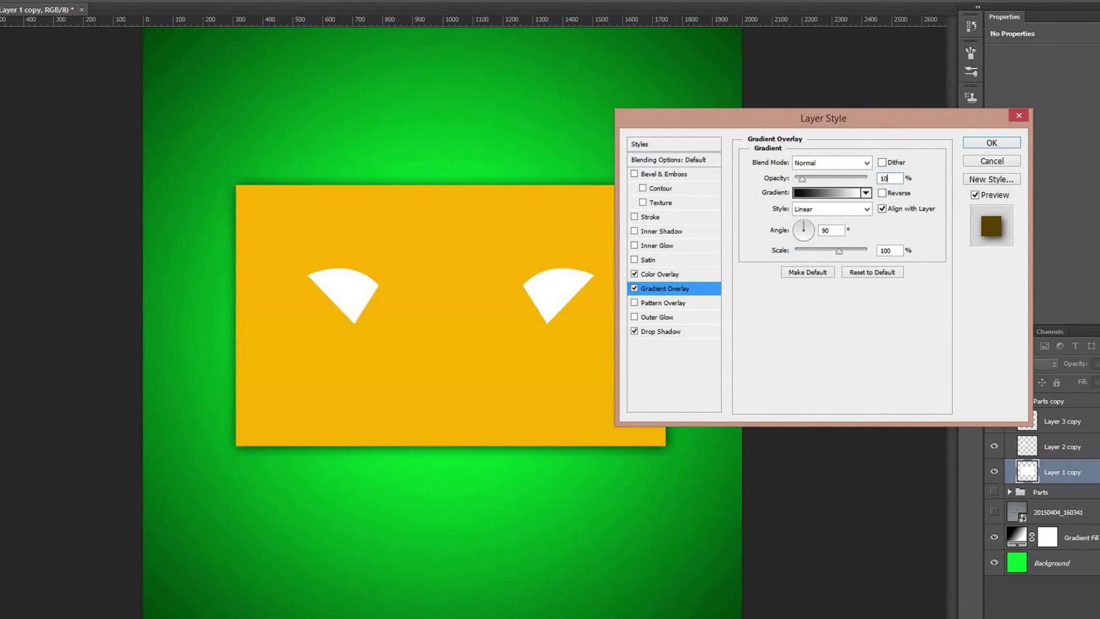
Make the Gradient Overlay a reversed radial with 0° angle and 150% scale, and apply the layer style
left_click(831, 209)
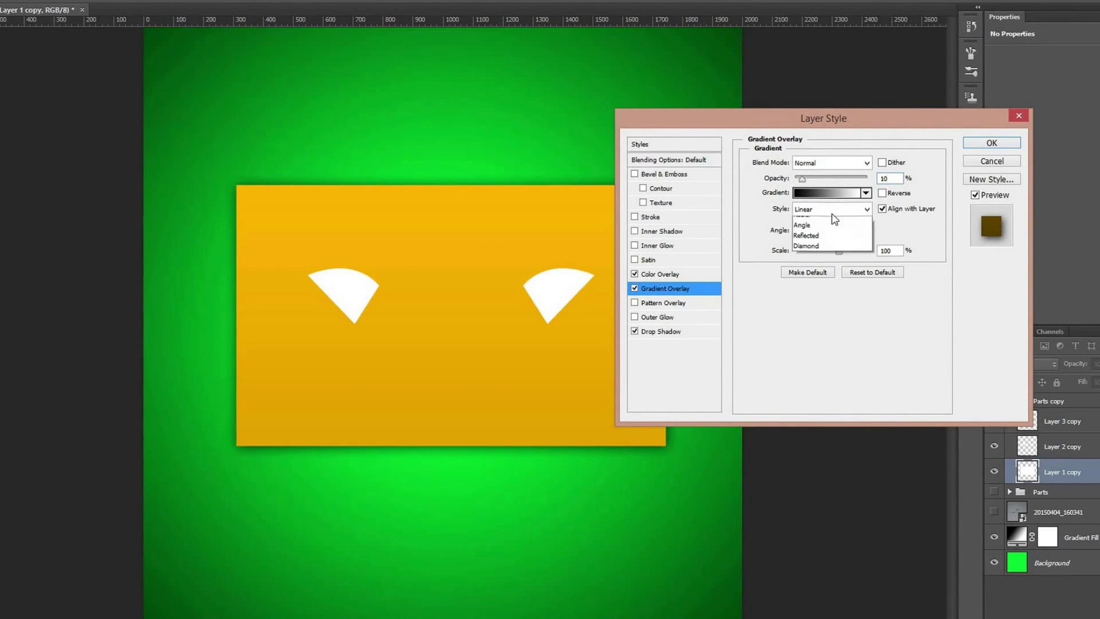
left_click(831, 228)
left_click(883, 194)
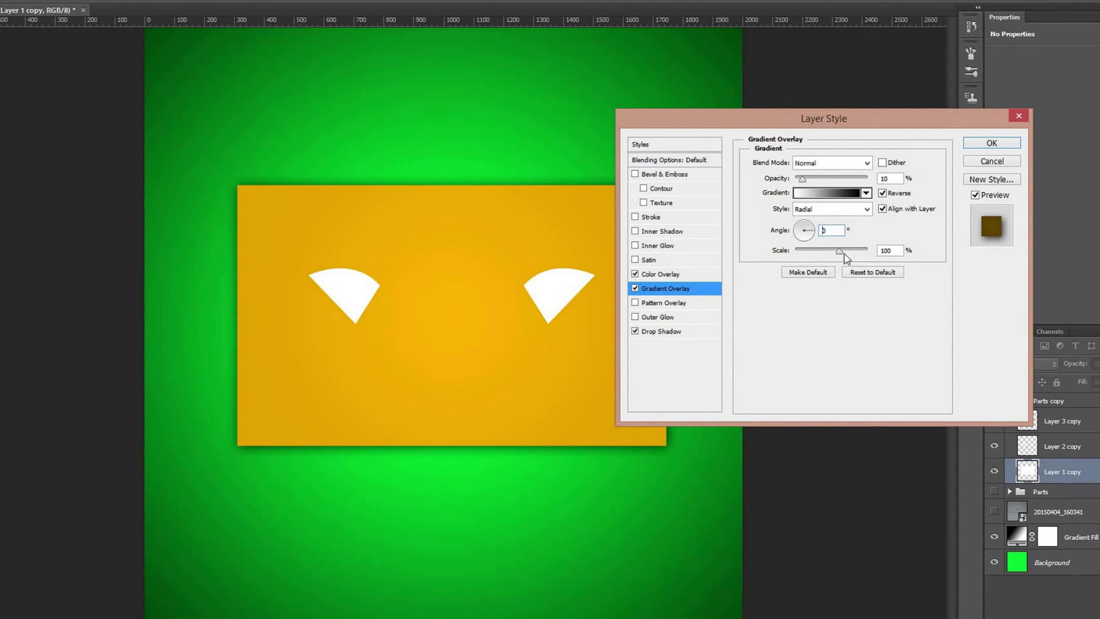
left_click_drag(840, 251, 934, 251)
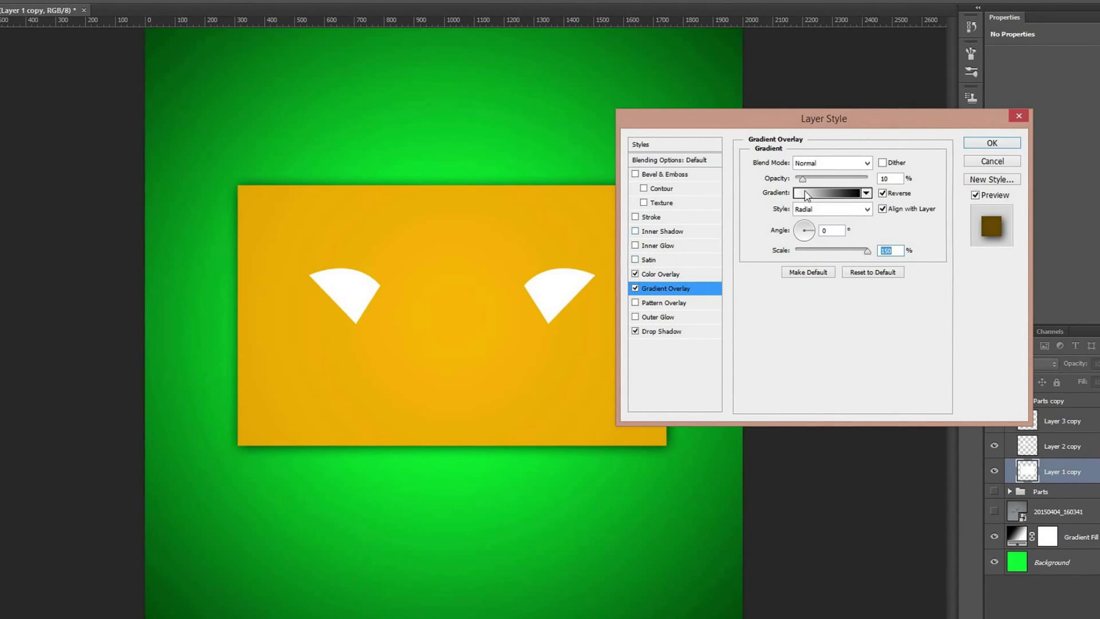
left_click(980, 144)
Give Layer 2 copy an Inner Shadow with an increased size and the other shadow settings left at their defaults
left_click(1077, 453)
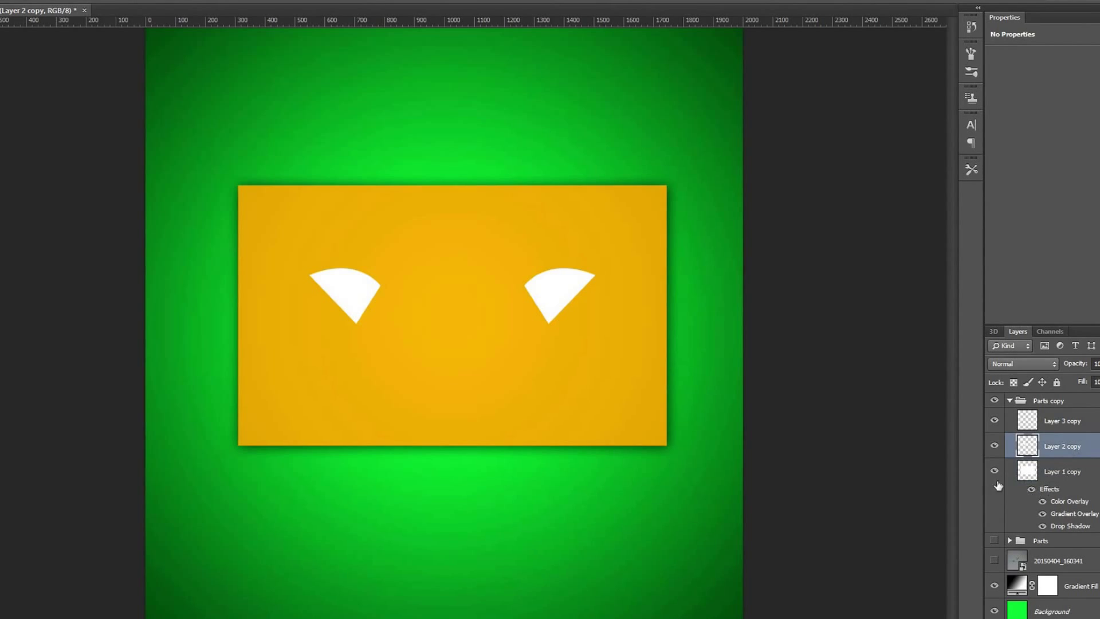
scroll(663, 396, "up", 2)
right_click(1054, 441)
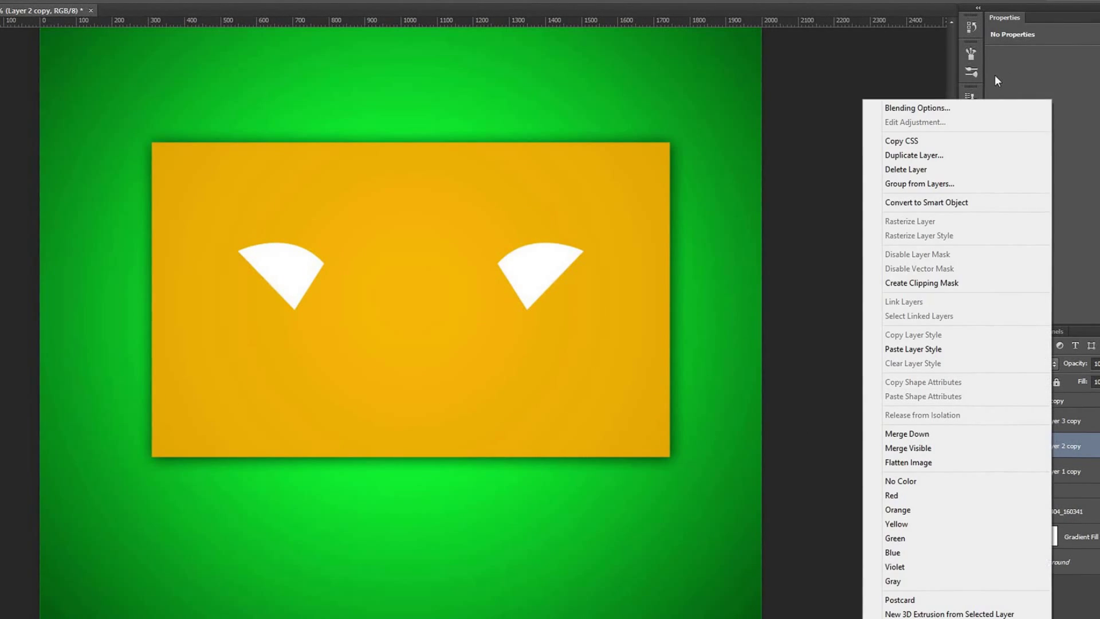
left_click(935, 109)
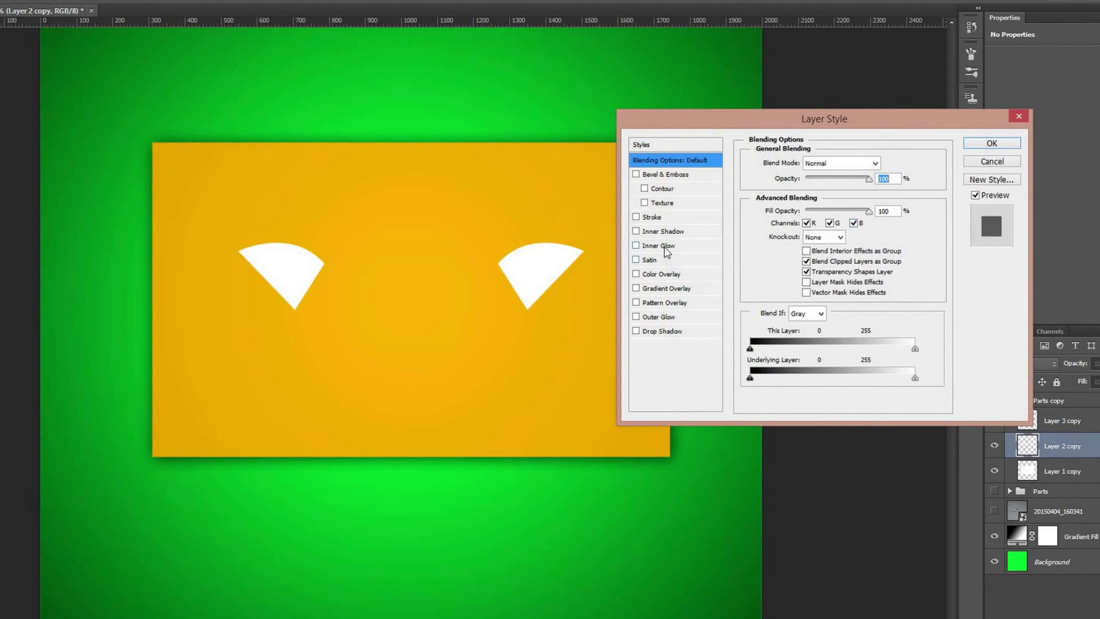
left_click(664, 248)
left_click(636, 246)
left_click(637, 231)
left_click(676, 231)
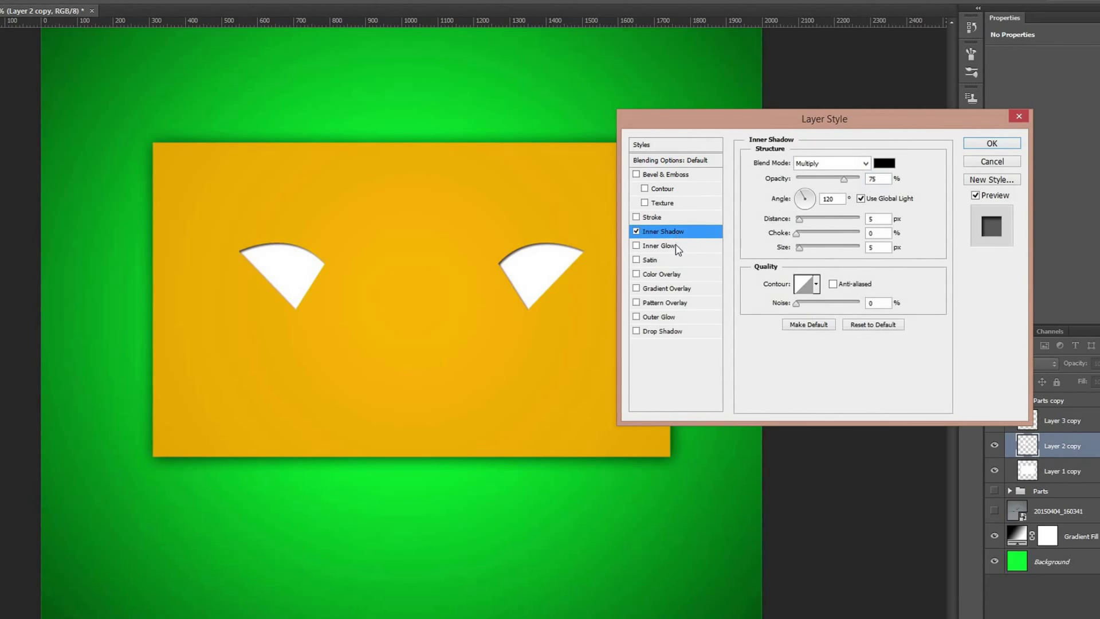
left_click_drag(801, 248, 806, 251)
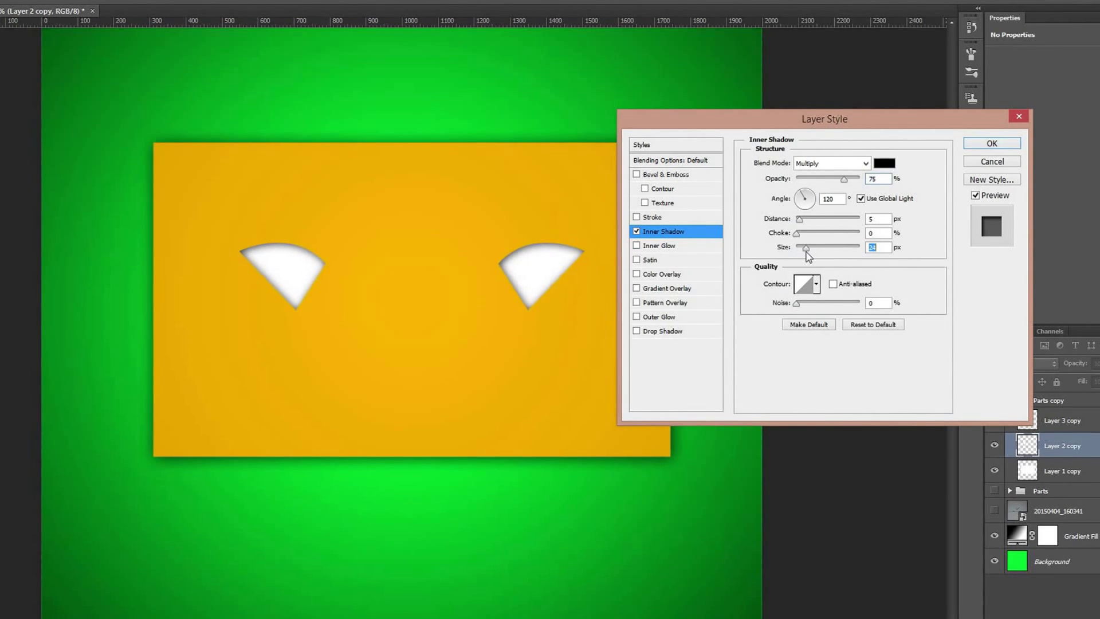
Add a 000000 Color Overlay to Layer 2 copy at a very low opacity and apply the layer style
left_click(654, 292)
left_click(637, 288)
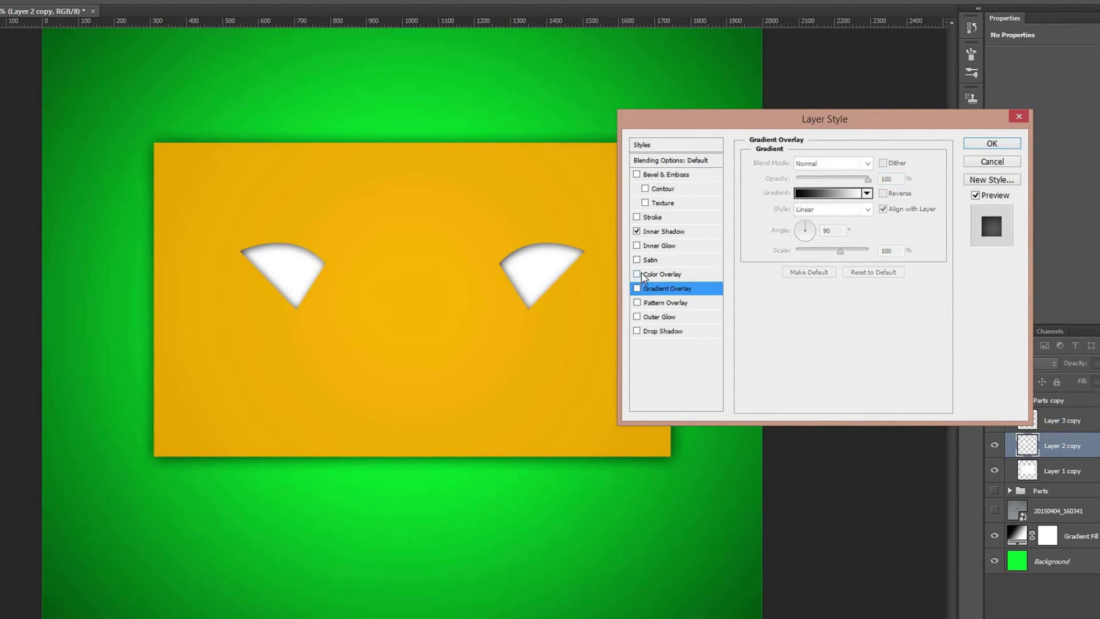
left_click(641, 274)
left_click(885, 163)
type("000000")
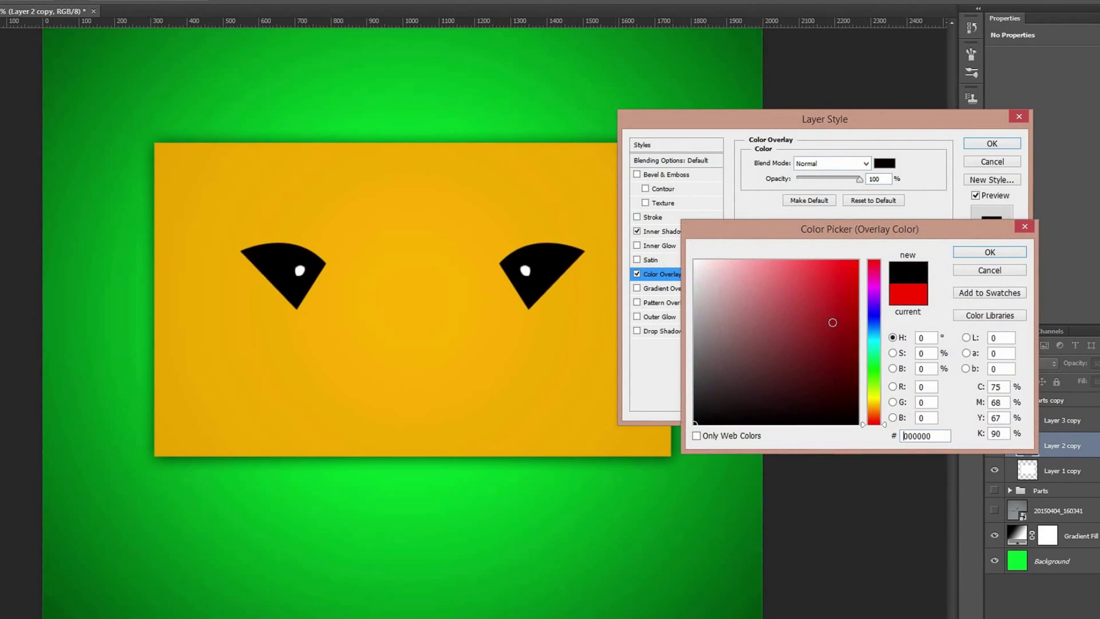
left_click(972, 255)
left_click_drag(860, 179, 804, 185)
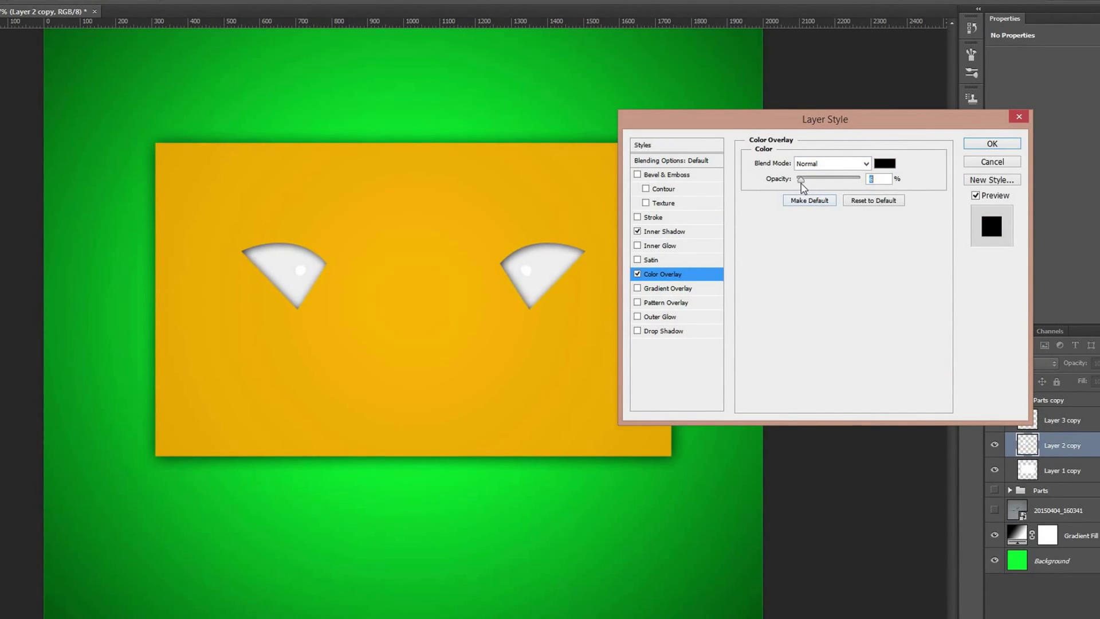
left_click(992, 143)
Give Layer 3 copy an Inner Bevel from Bevel & Emboss with the Ring gloss contour
right_click(1063, 420)
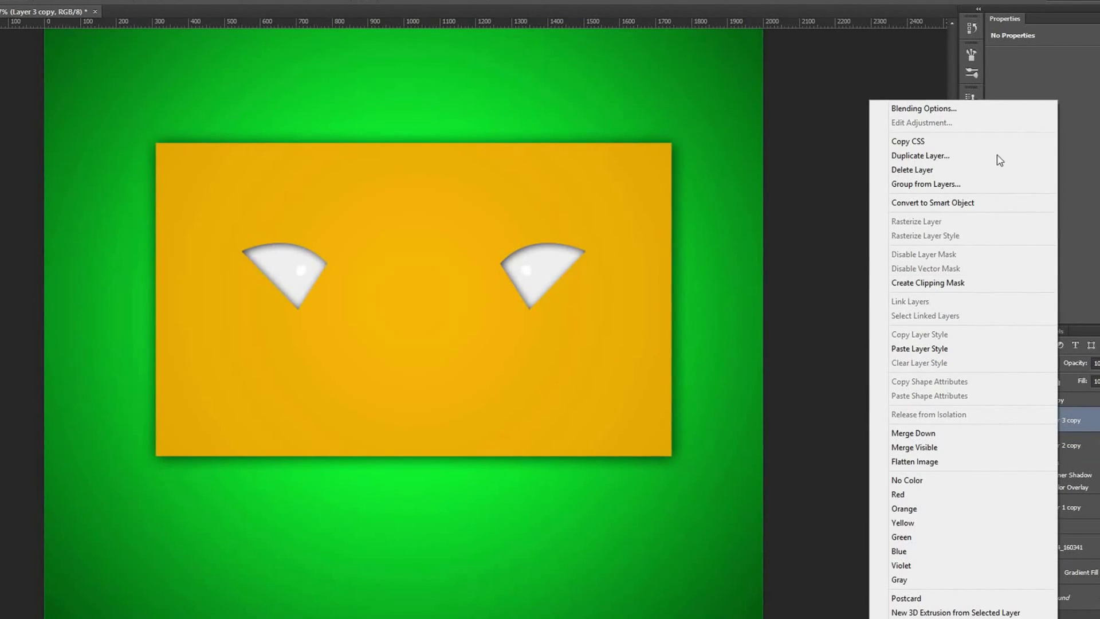
left_click(977, 109)
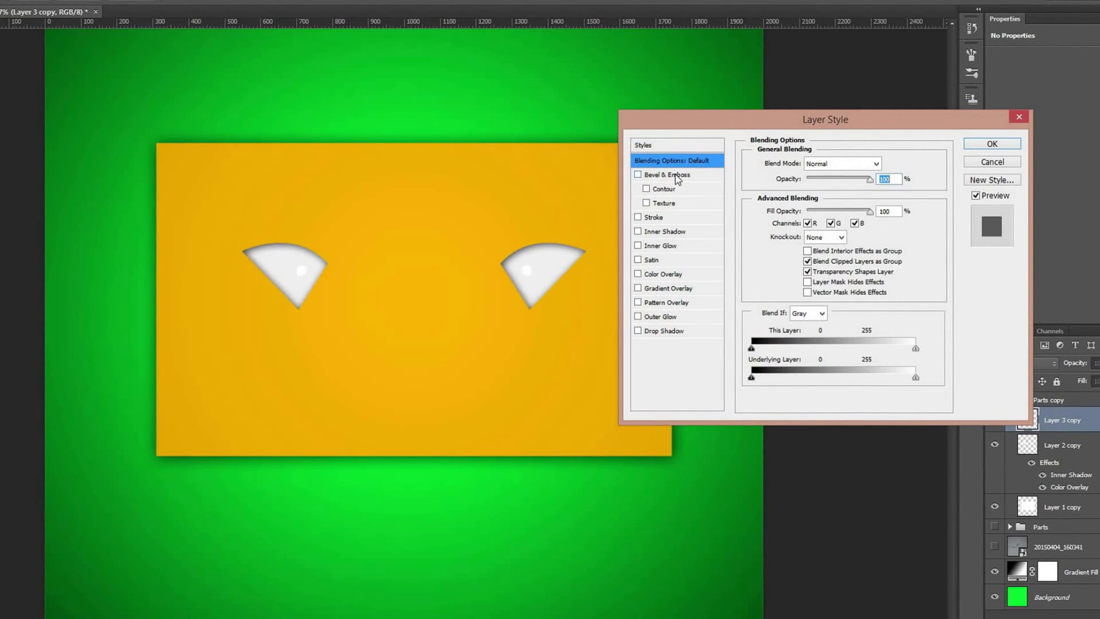
left_click(676, 176)
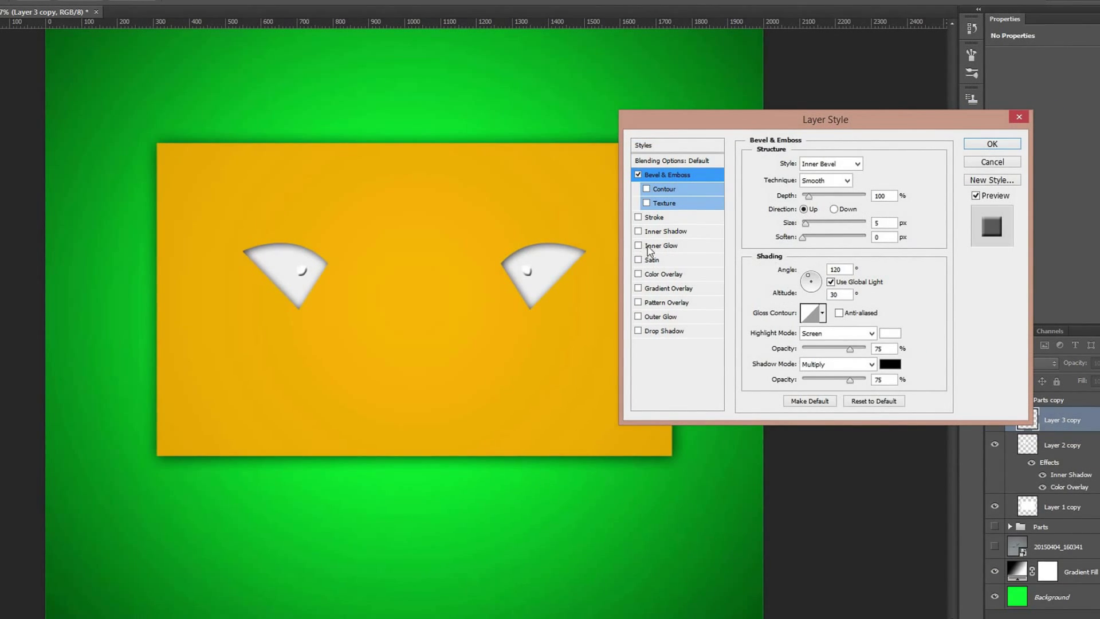
left_click(822, 319)
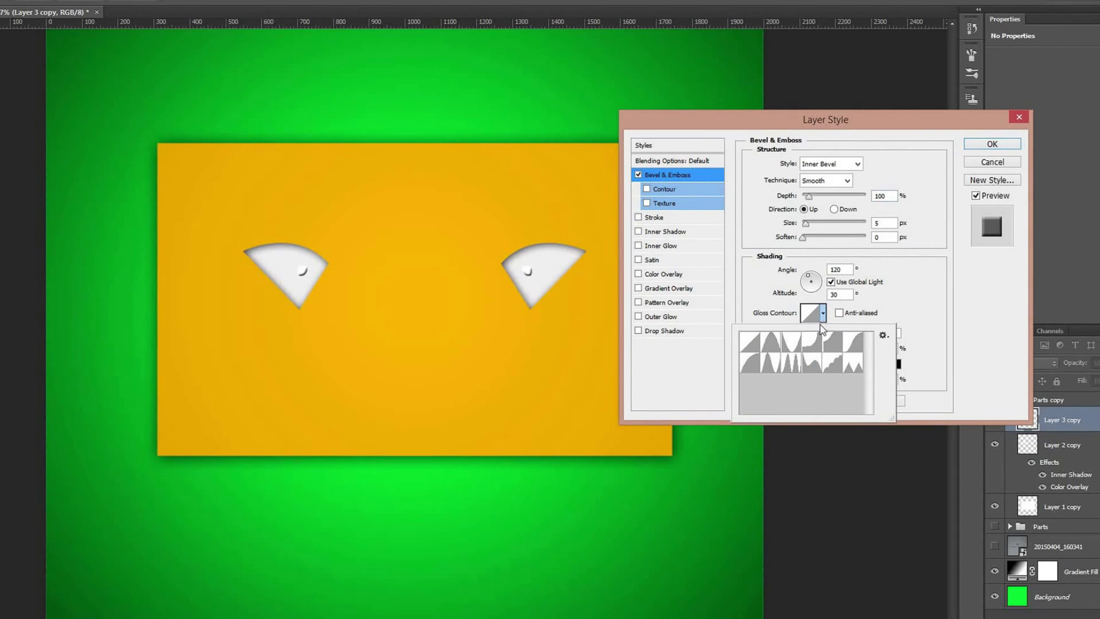
left_click(771, 364)
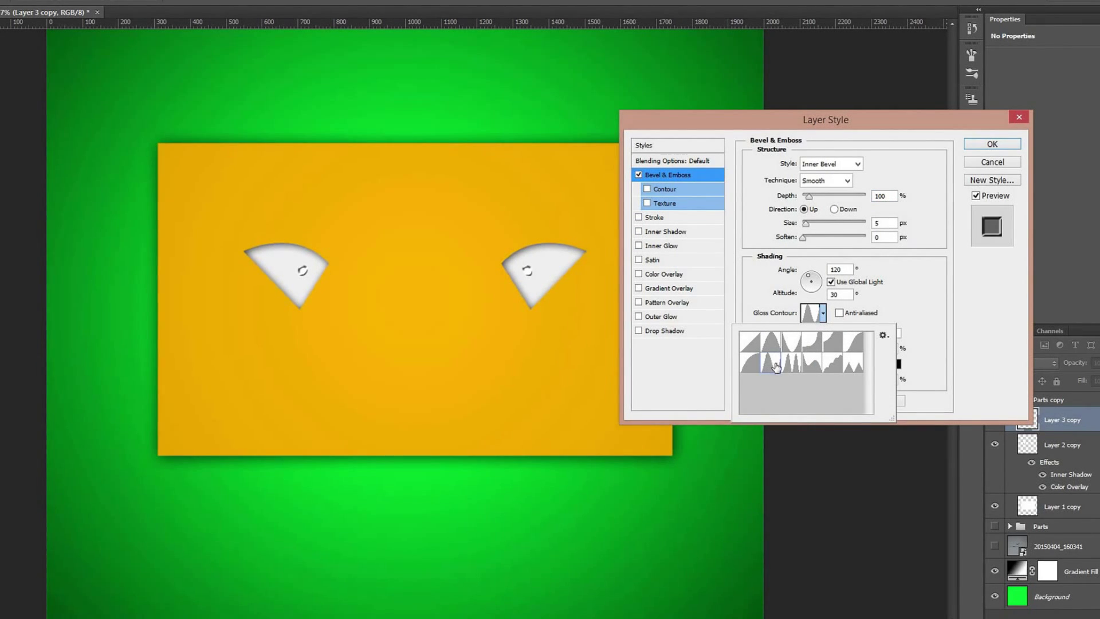
Add a 00c6ff Color Overlay to Layer 3 copy and apply the layer style
left_click(679, 274)
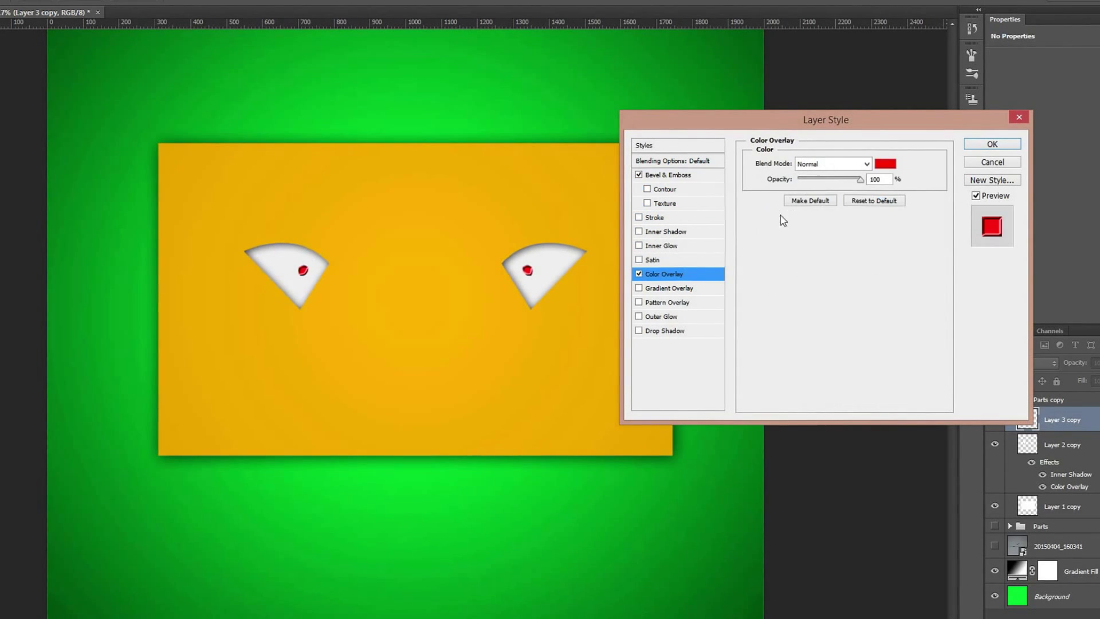
left_click(879, 166)
left_click_drag(876, 377, 875, 336)
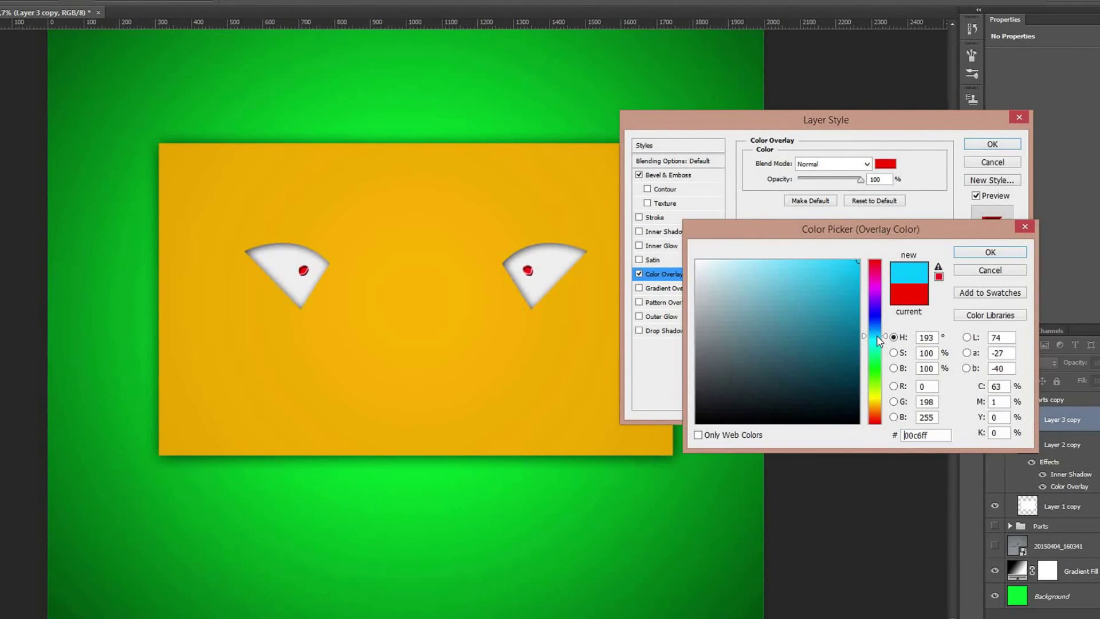
left_click(990, 252)
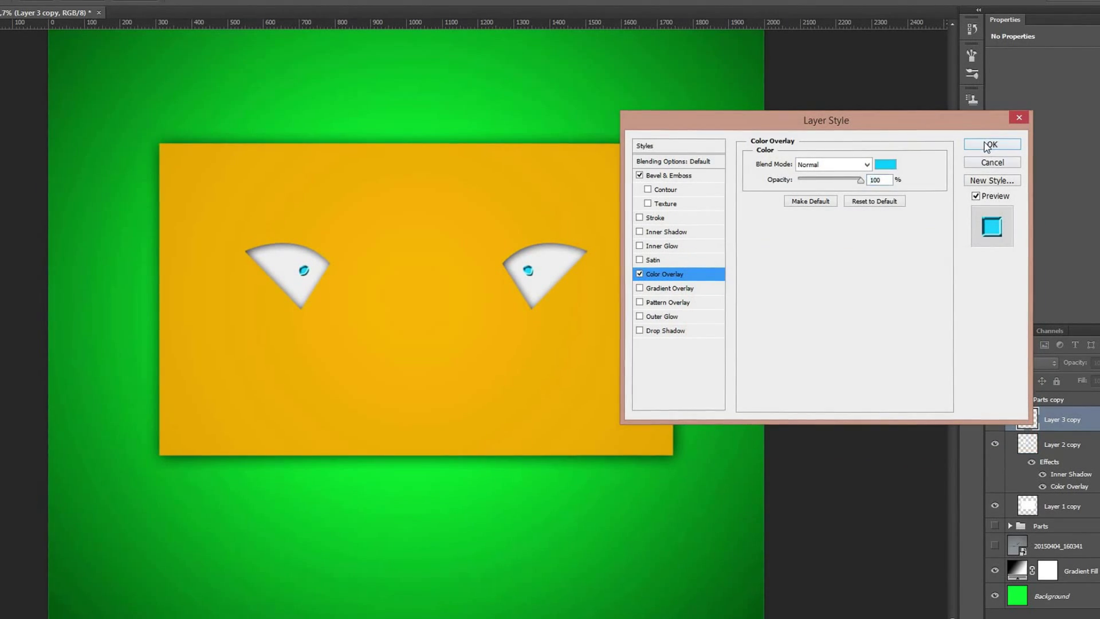
left_click(992, 144)
Scale up the pupils on Layer 3 copy with Free Transform, keeping the left pupil inside its eye
scroll(672, 361, "down", 2)
left_click(1098, 419)
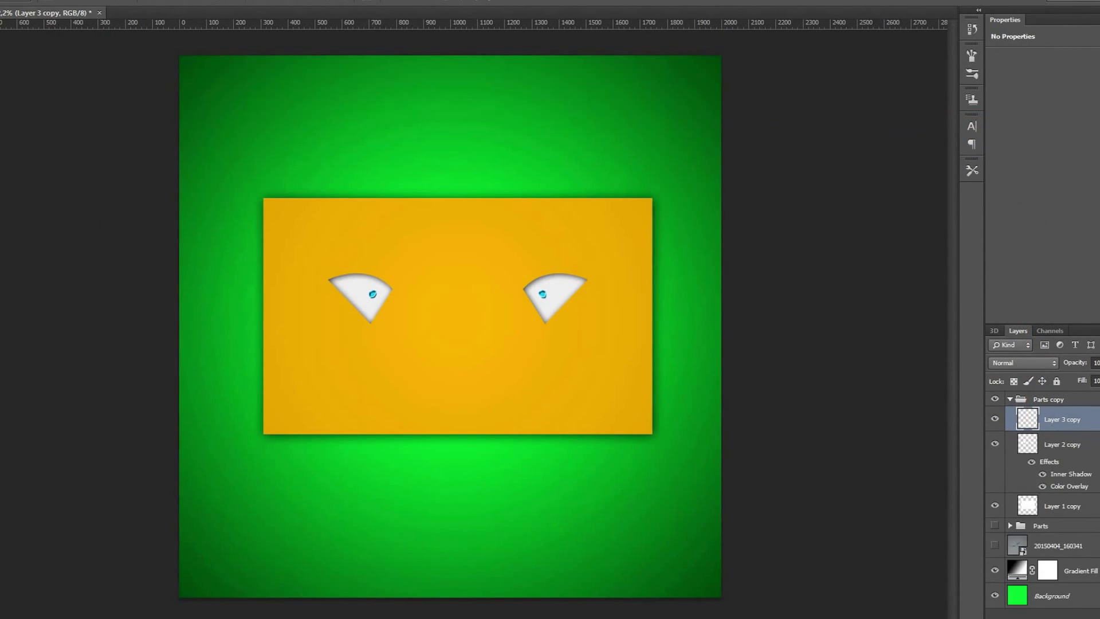
key("ctrl+t")
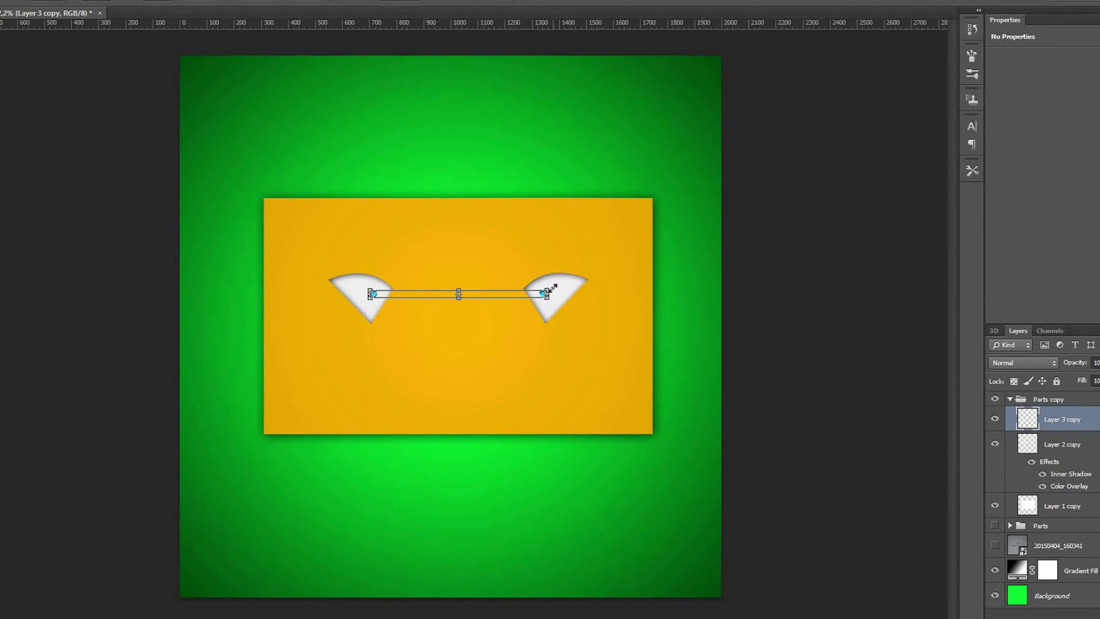
left_click_drag(545, 292, 653, 262)
key("Return")
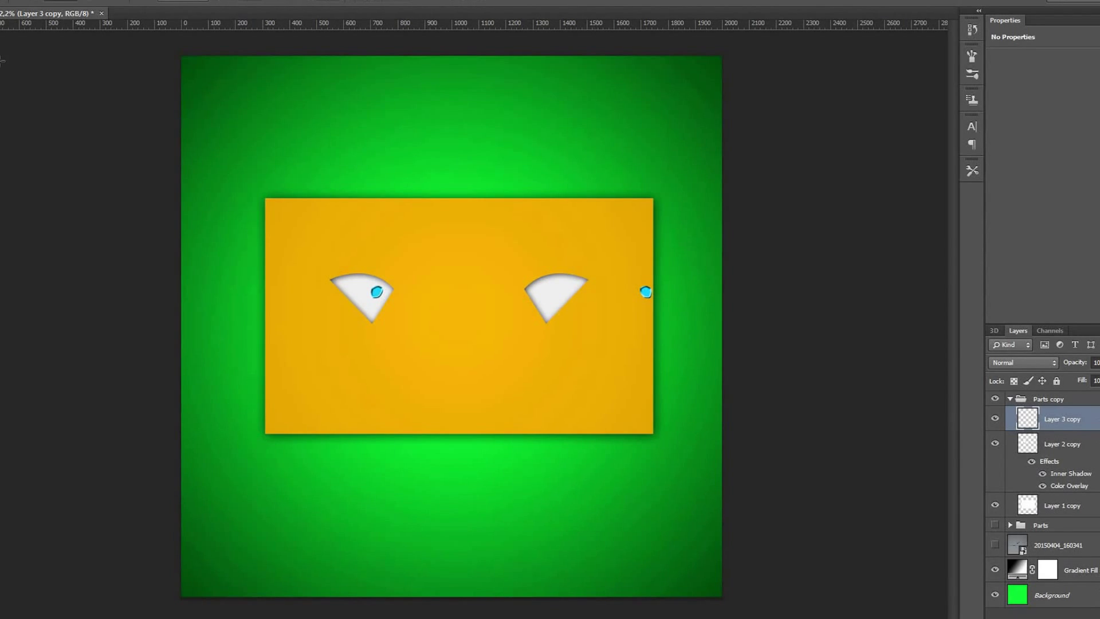
Cut the right pupil out of Layer 3 copy, paste it onto a new layer, and place it inside the right eye
left_click_drag(733, 235, 557, 356)
key("ctrl+x")
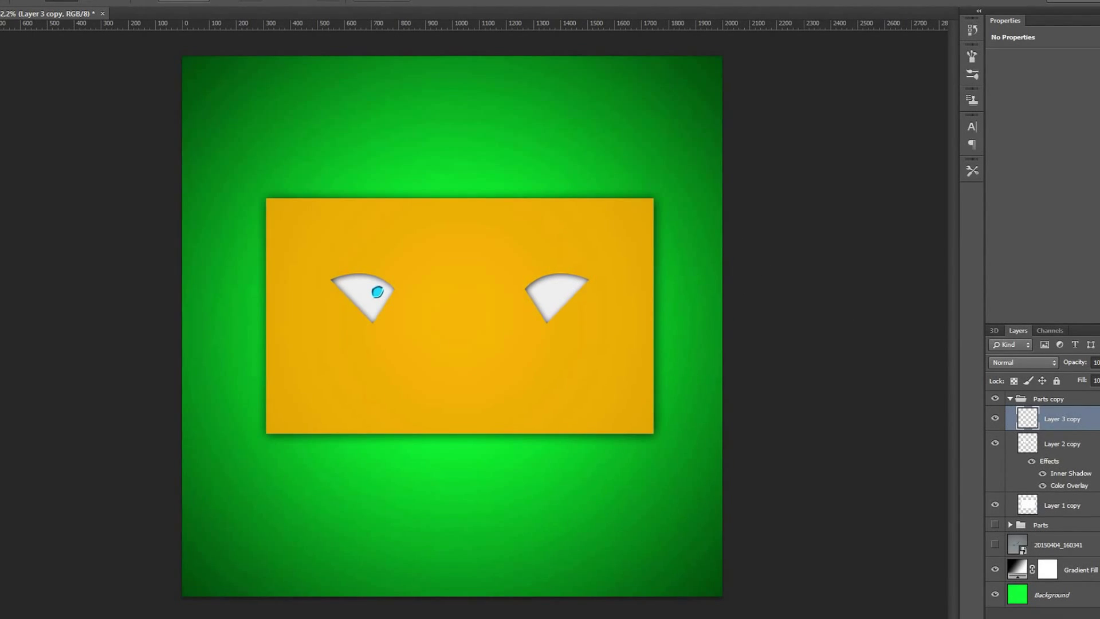
key("ctrl+shift+alt+n")
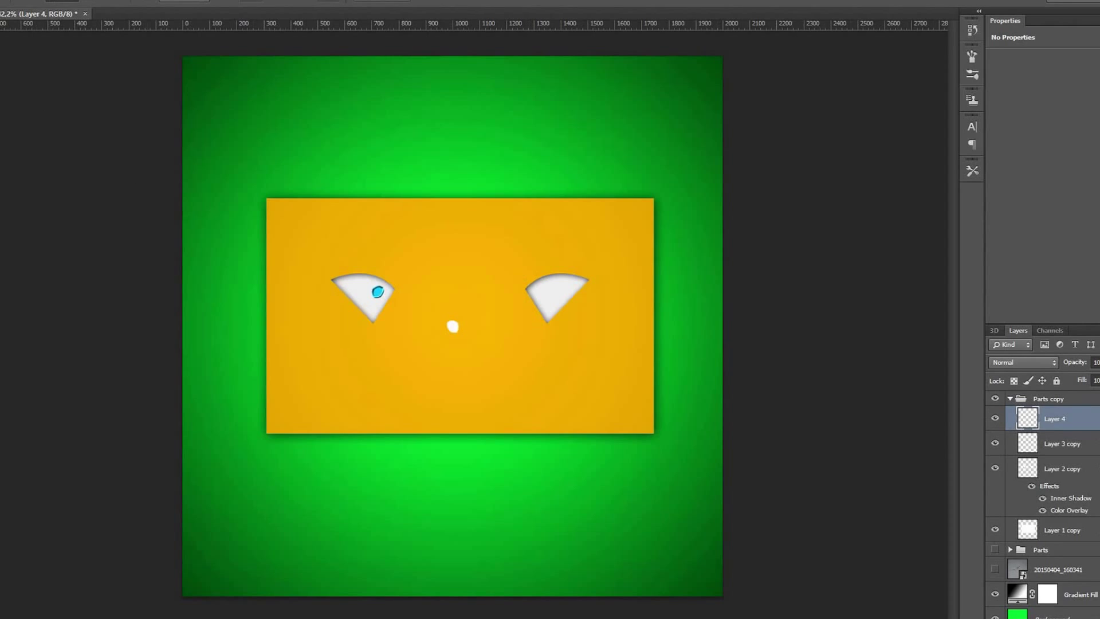
left_click_drag(490, 346, 567, 315)
Copy the layer style of Layer 3 copy, clear it from that layer, and merge the layer with Layer 4
left_click(1066, 444)
right_click(1066, 444)
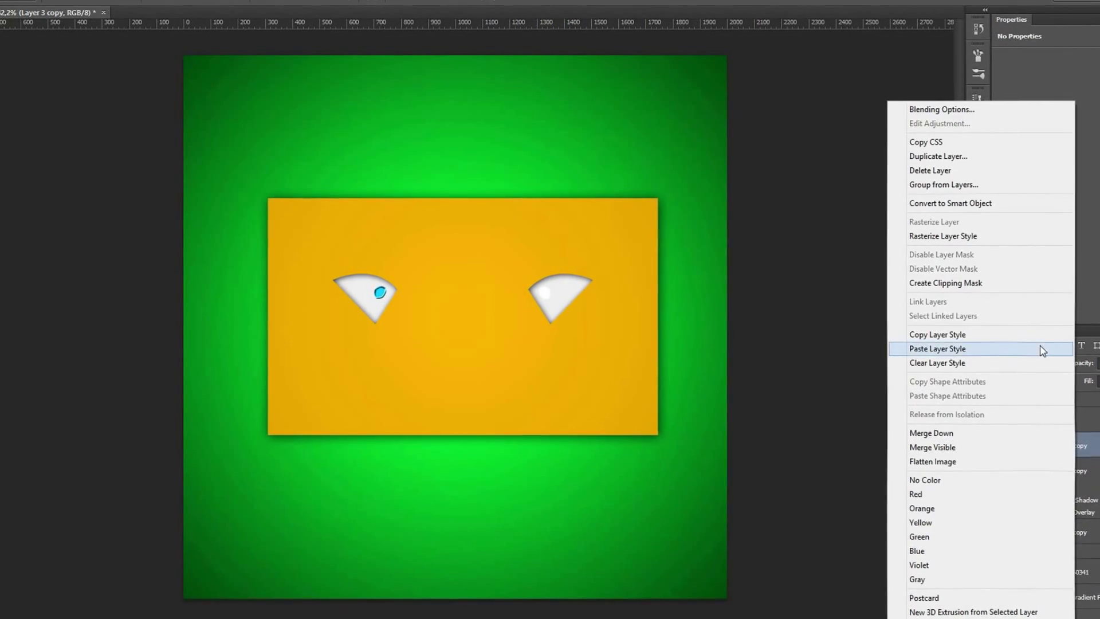
left_click(1004, 349)
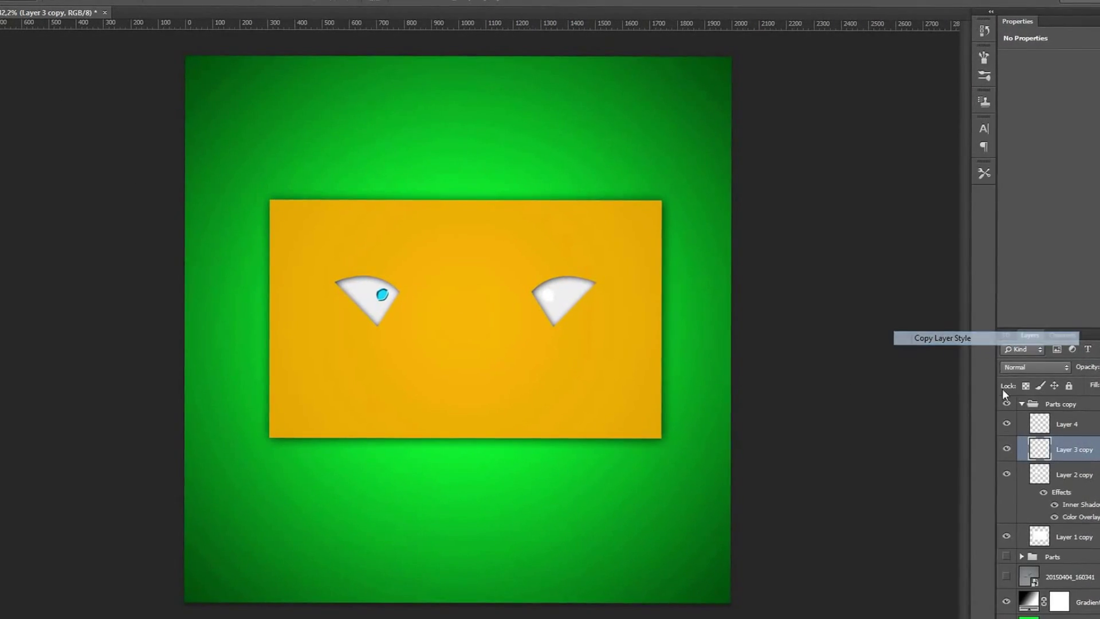
right_click(1051, 440)
left_click(926, 364)
left_click(1058, 419, "ctrl")
key("ctrl+e")
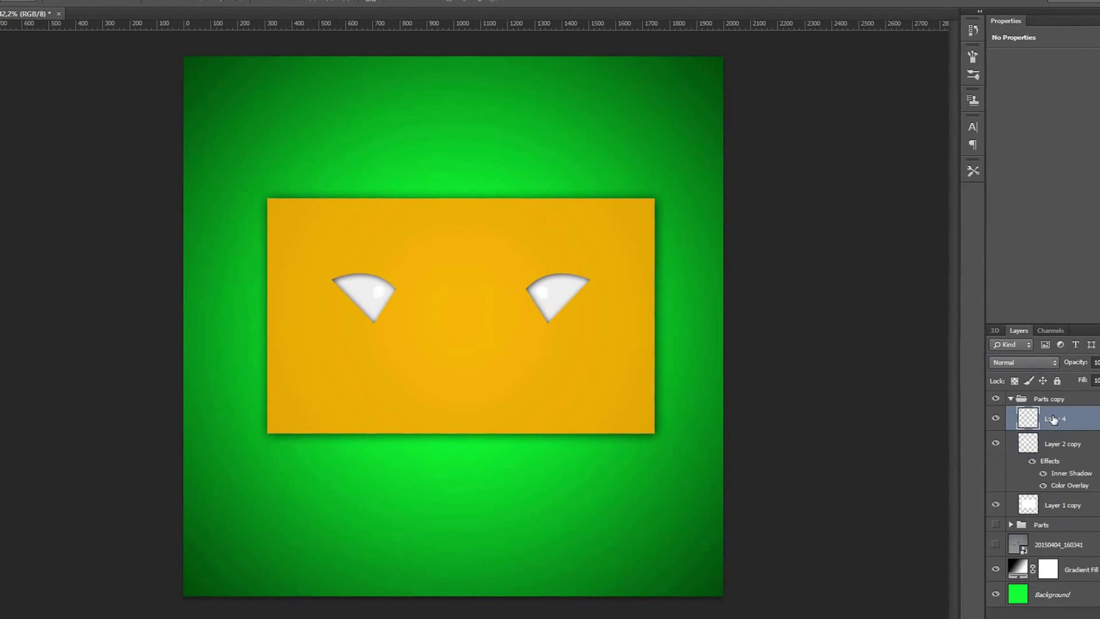
Paste the copied Bevel & Emboss and Color Overlay style onto the merged pupil layer
right_click(1055, 419)
left_click(1056, 410)
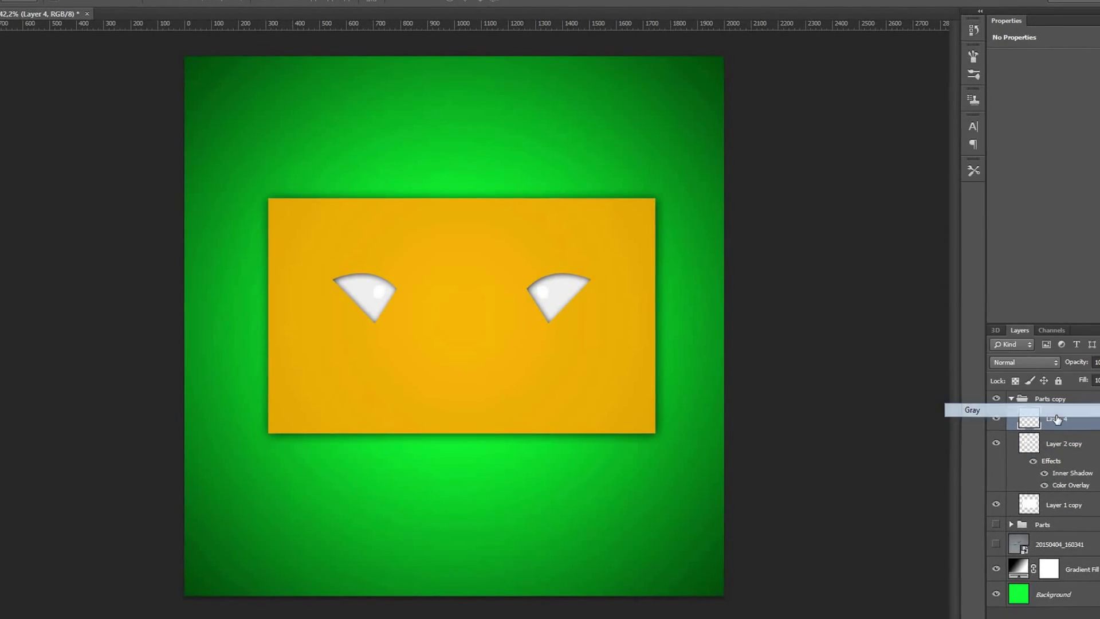
right_click(1058, 418)
left_click(917, 347)
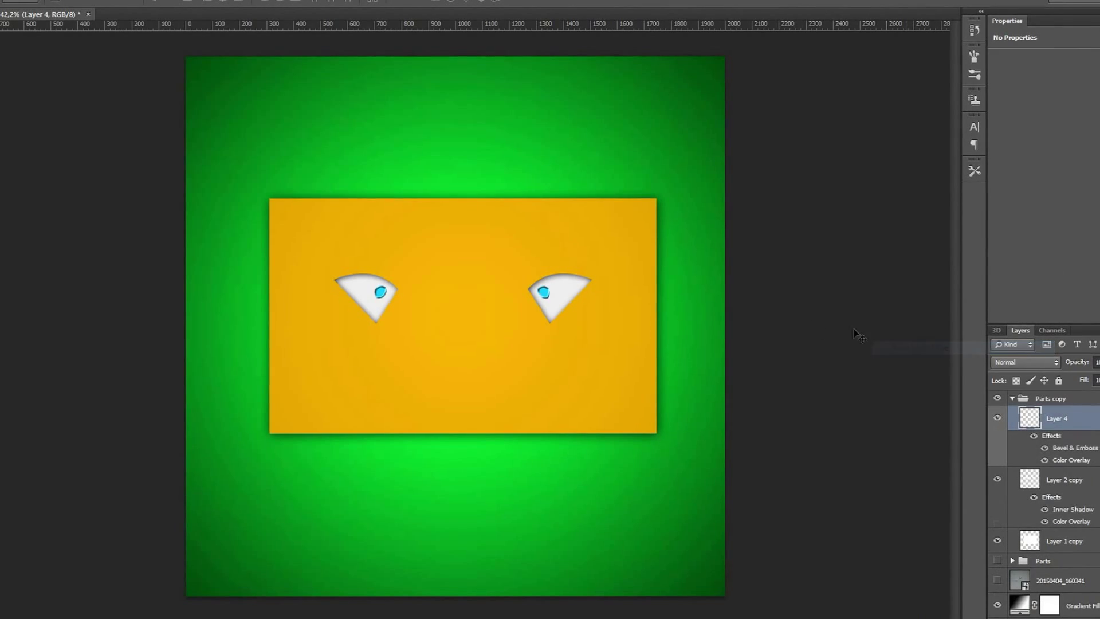
Draw a thin horizontal rectangle about 806 px wide and 6 px high below the eyes as a mouth on a new layer
scroll(503, 288, "up", 3)
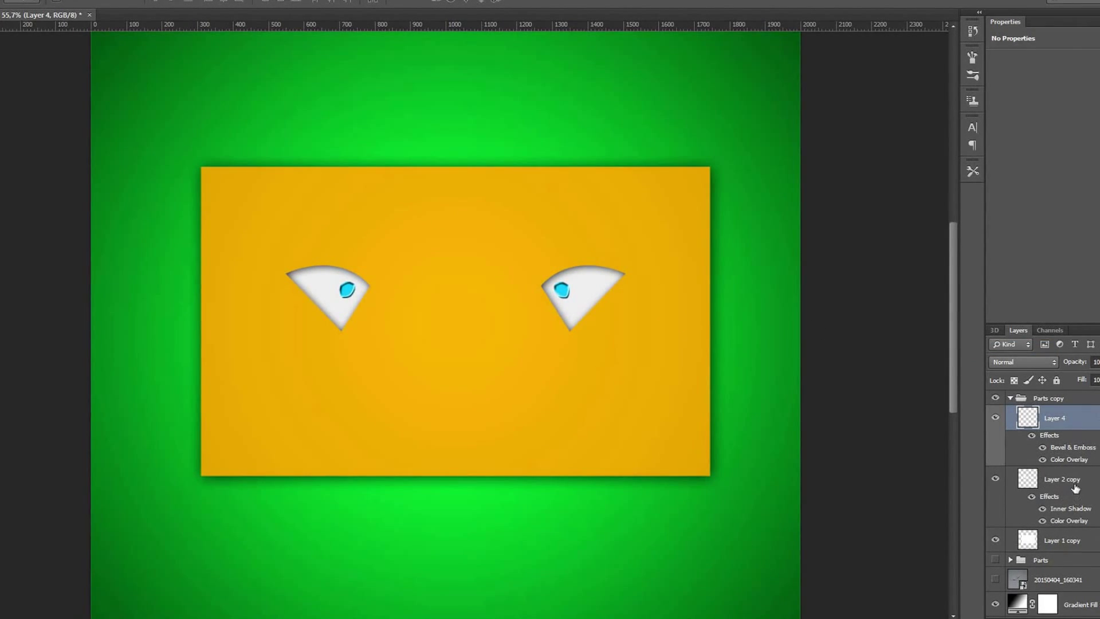
key("ctrl+shift+alt+n")
scroll(339, 349, "up", 2)
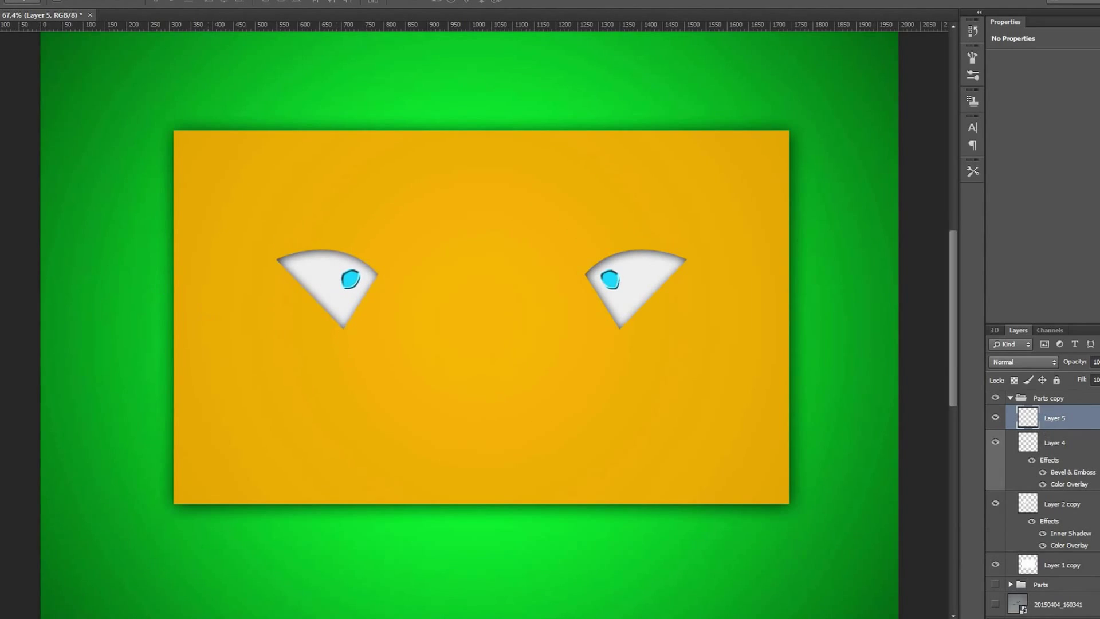
left_click_drag(436, 415, 692, 420)
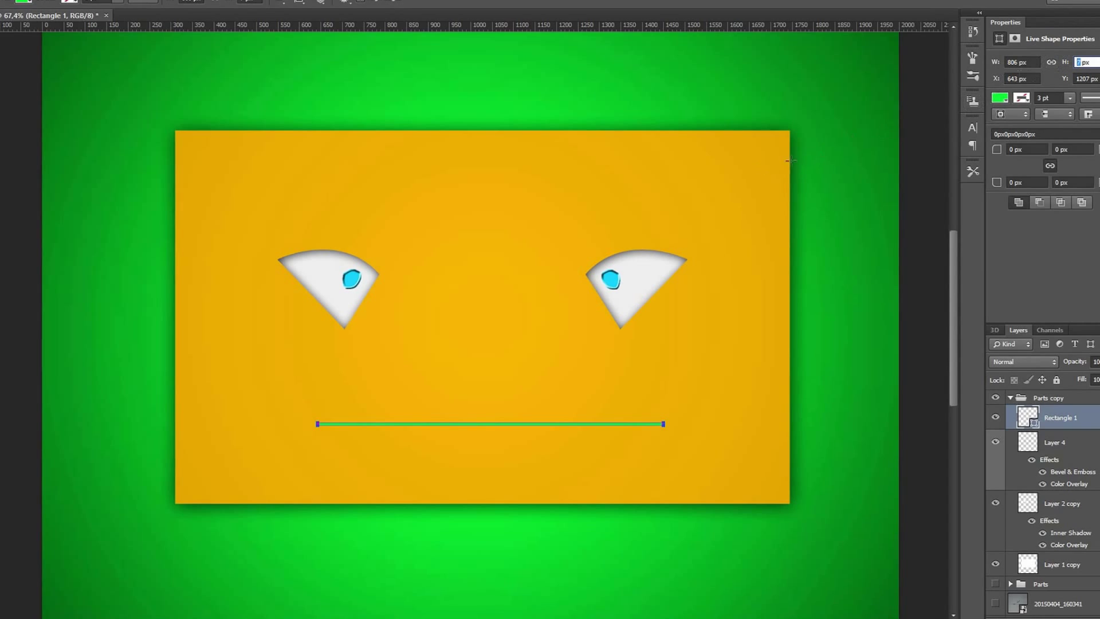
Fill the mouth rectangle with black and set its height to 2 px and its width to 606 px
left_click(1000, 97)
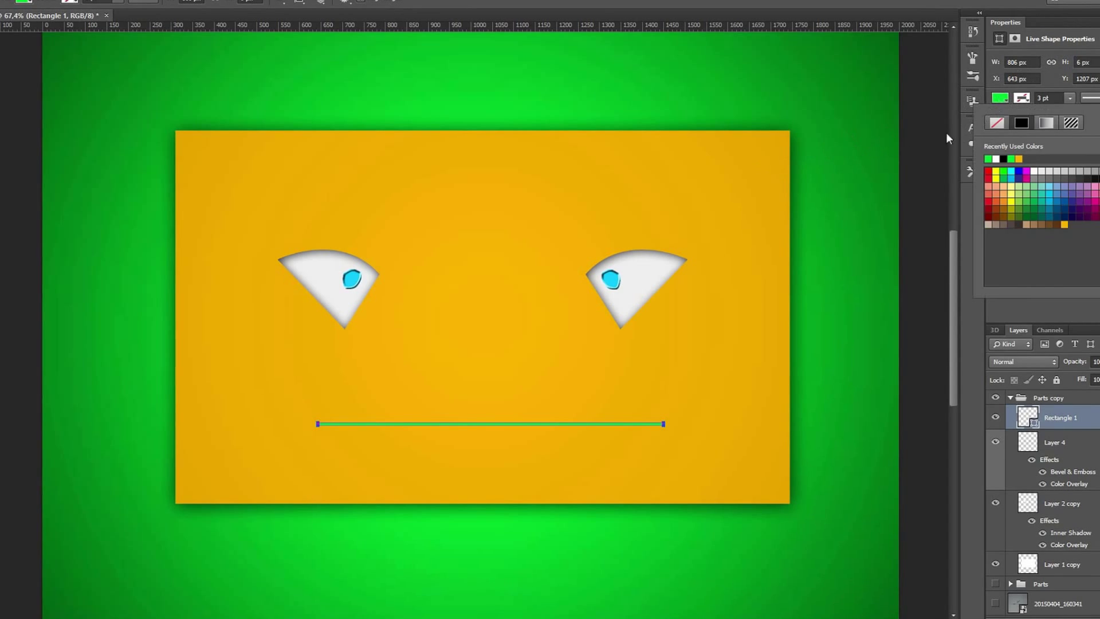
left_click(1006, 158)
left_click(1082, 63)
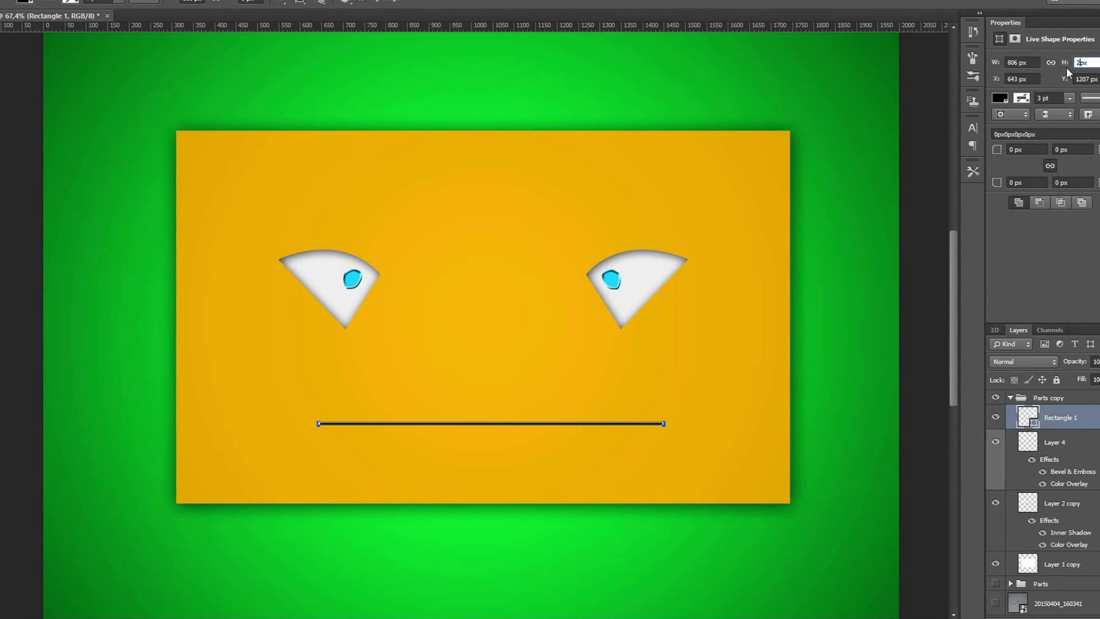
type("2px")
left_click(1014, 63)
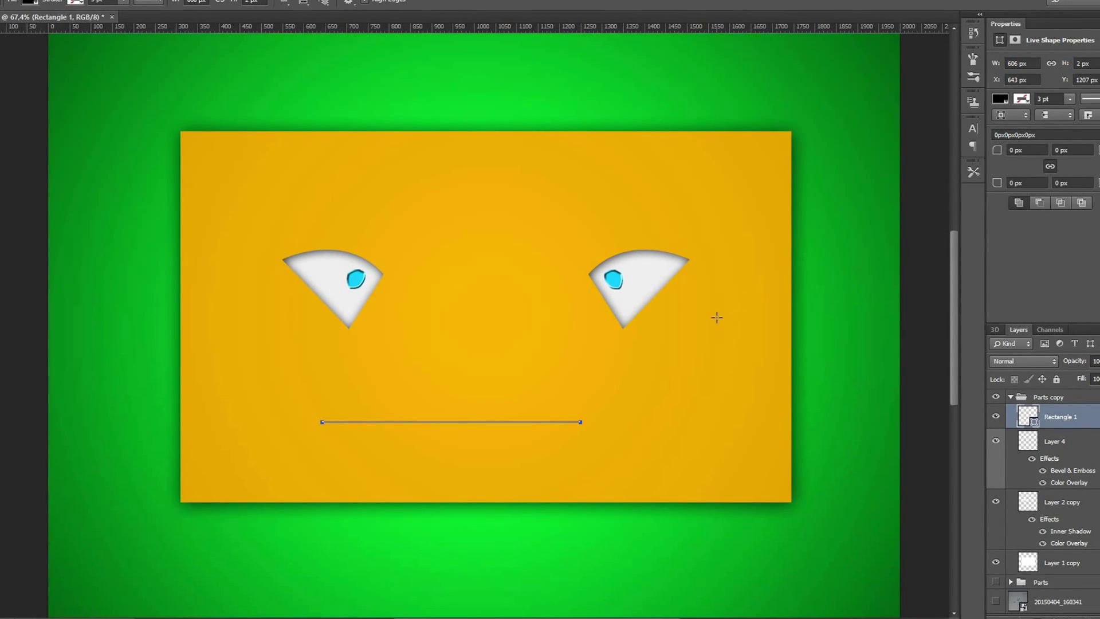
key("Return")
Place a vertical guide at the horizontal centre of the canvas
left_click_drag(217, 149, 474, 184)
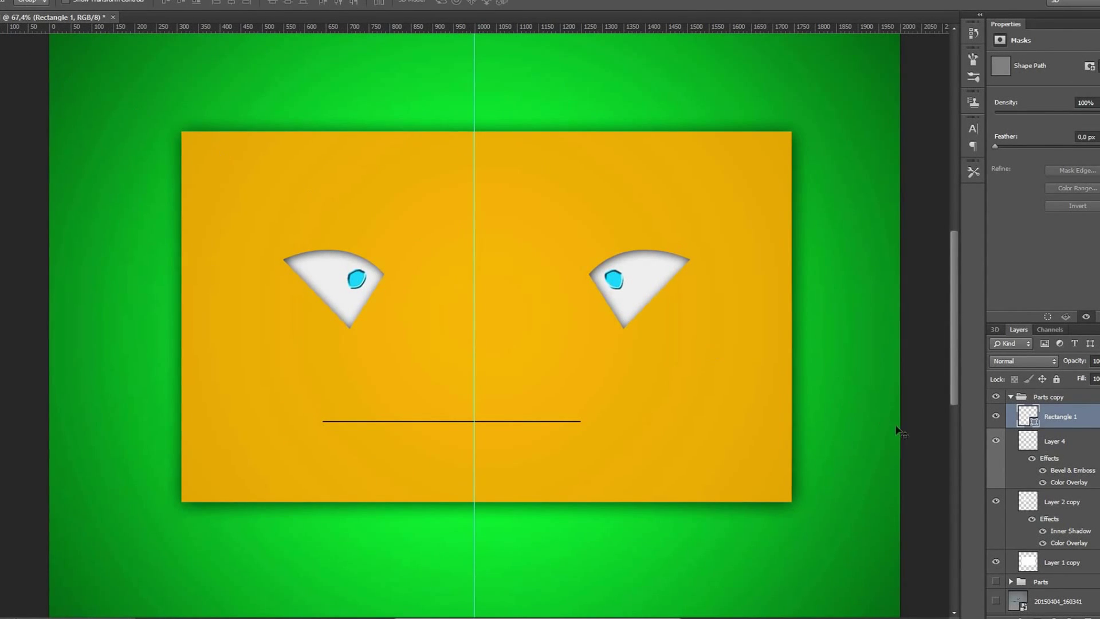
scroll(474, 312, "down", 5)
Align the mouth rectangle to the horizontal centre of the canvas using a full-canvas background layer as the reference
scroll(1055, 516, "down", 3)
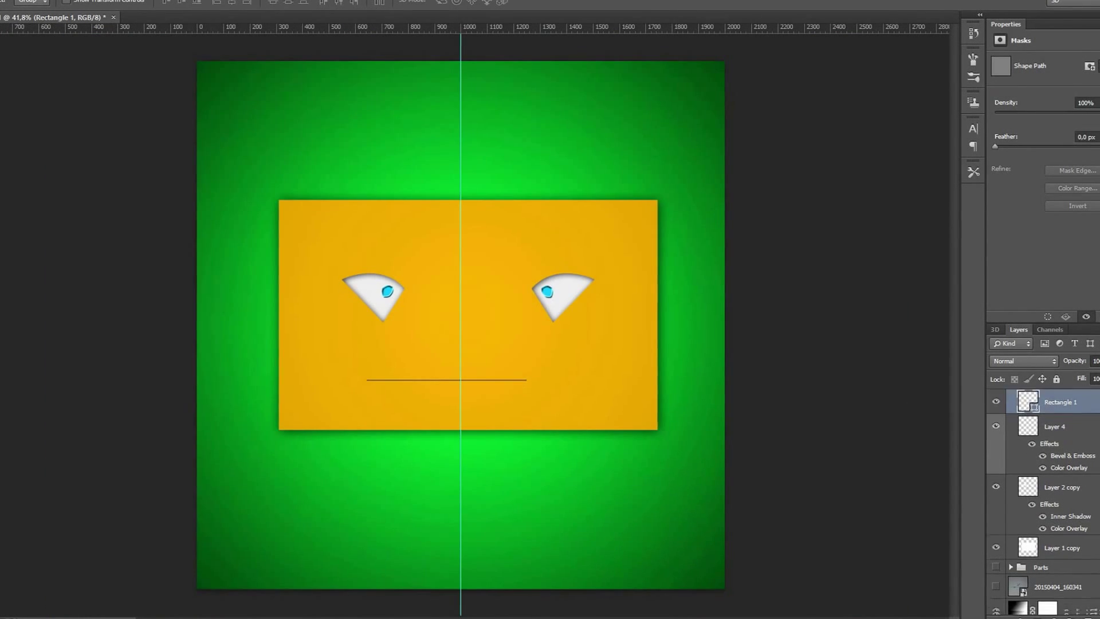
left_click(1053, 603)
scroll(1060, 515, "up", 3)
left_click(1060, 416, "ctrl")
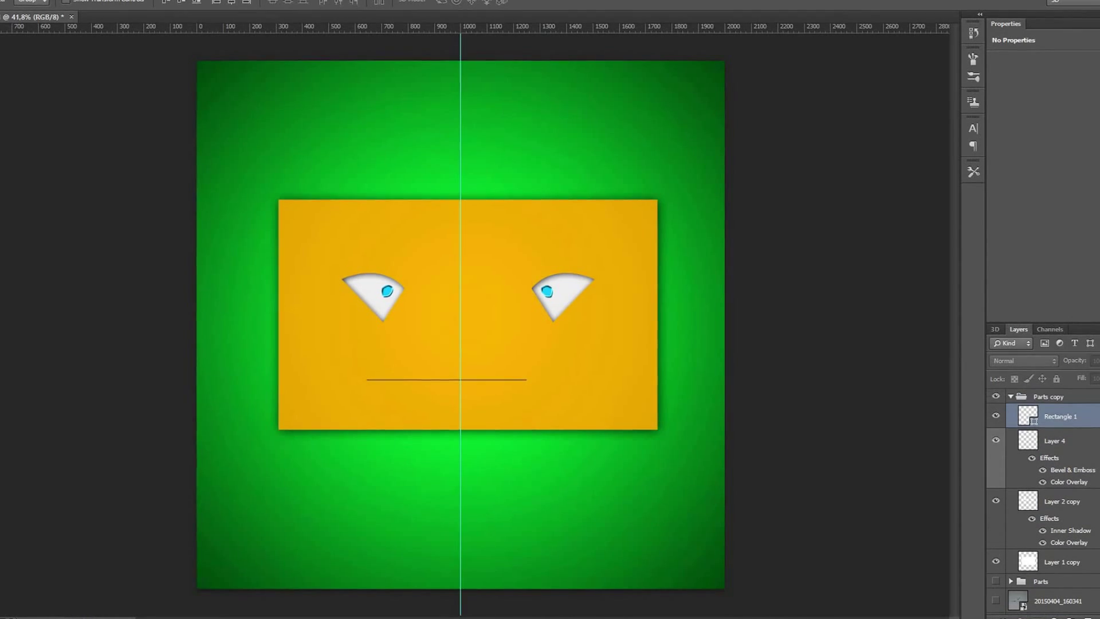
left_click(232, 2)
scroll(495, 249, "up", 1)
scroll(497, 250, "up", 4)
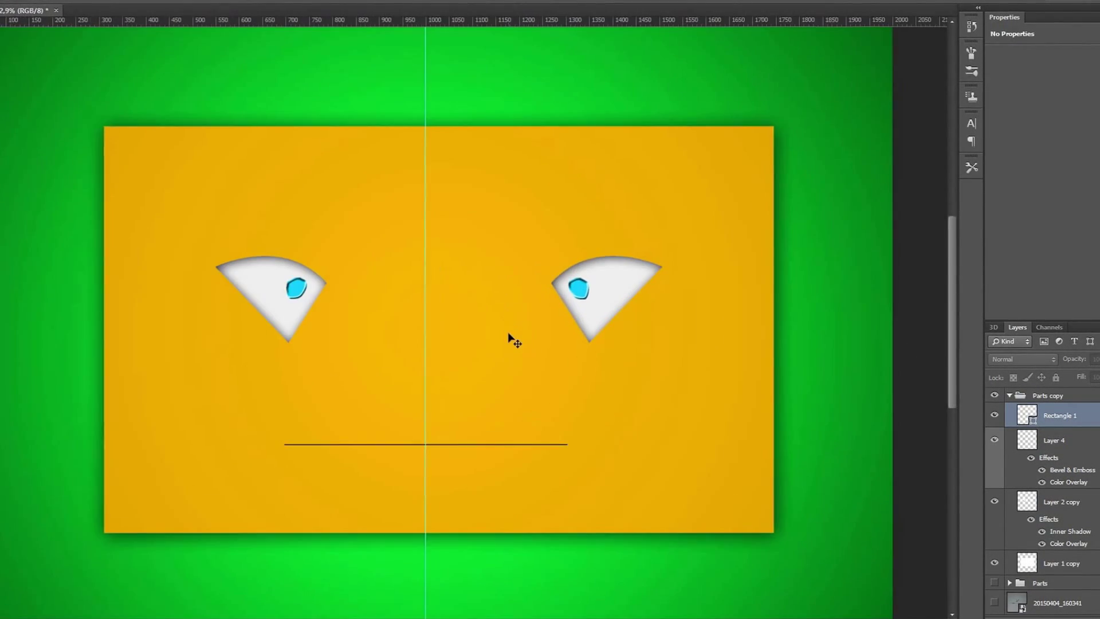
Rasterize the mouth rectangle layer and fade out both ends of the line with a soft eraser
right_click(1050, 419)
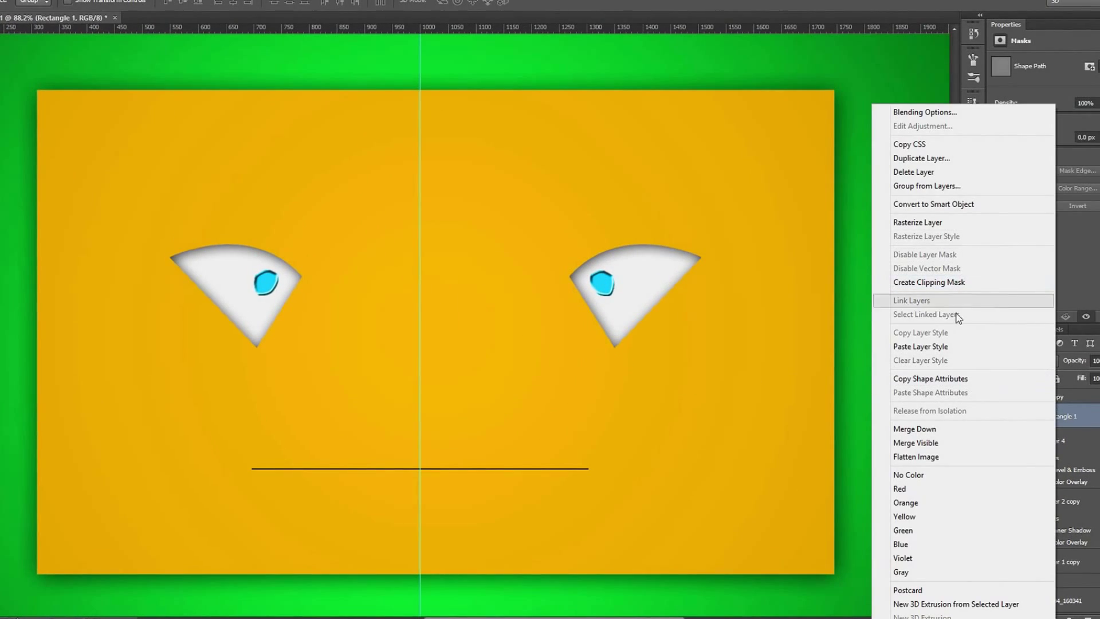
left_click(1071, 416)
right_click(1072, 416)
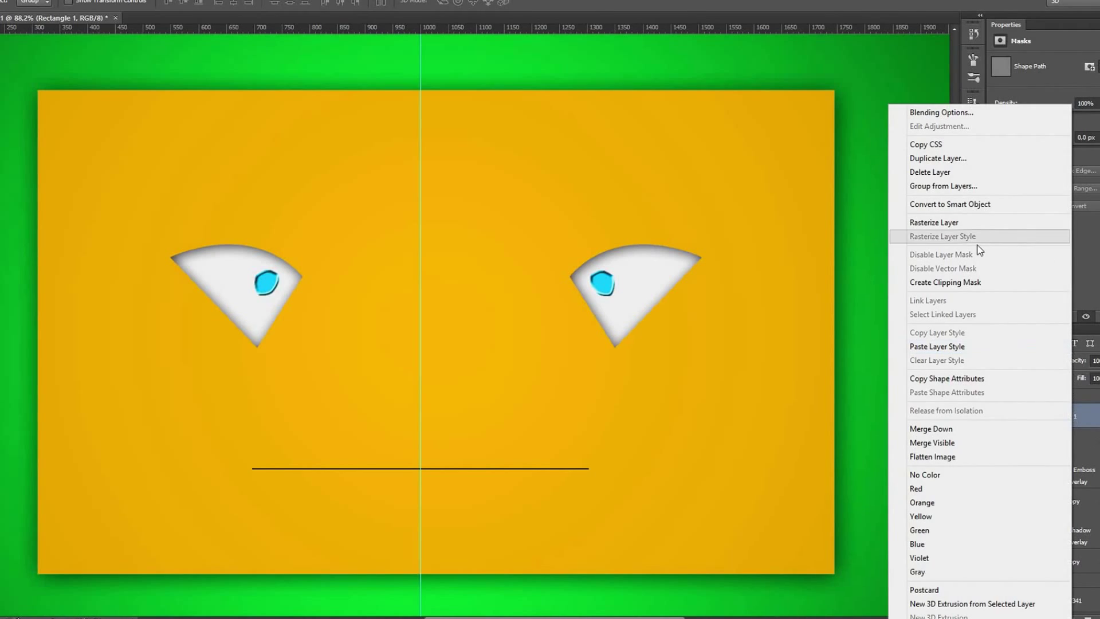
left_click(965, 223)
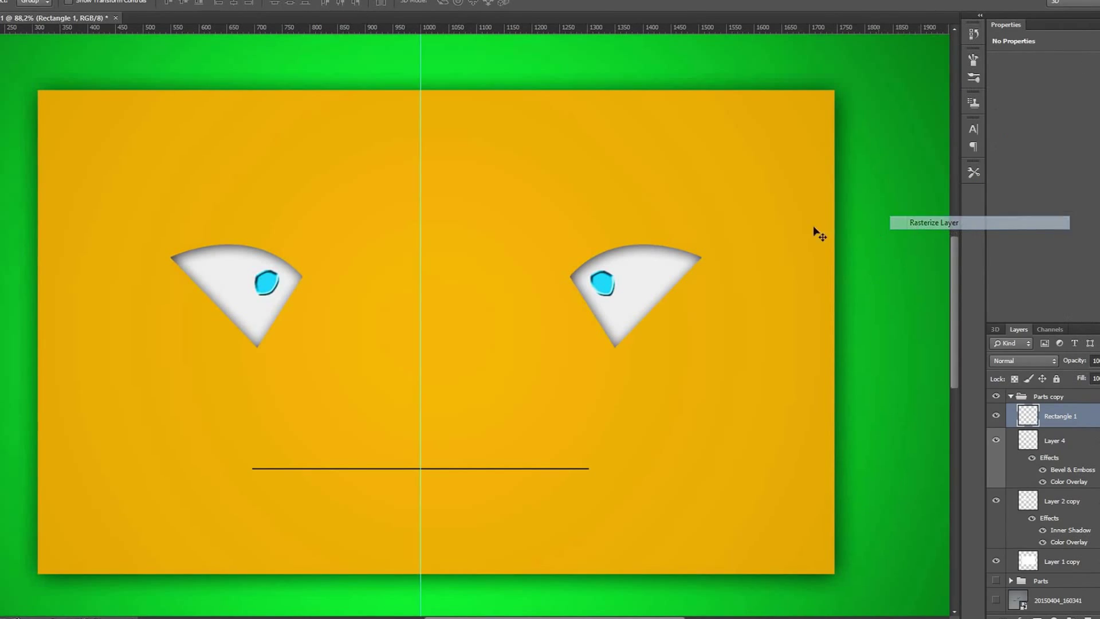
right_click(1058, 421)
left_click(1071, 434)
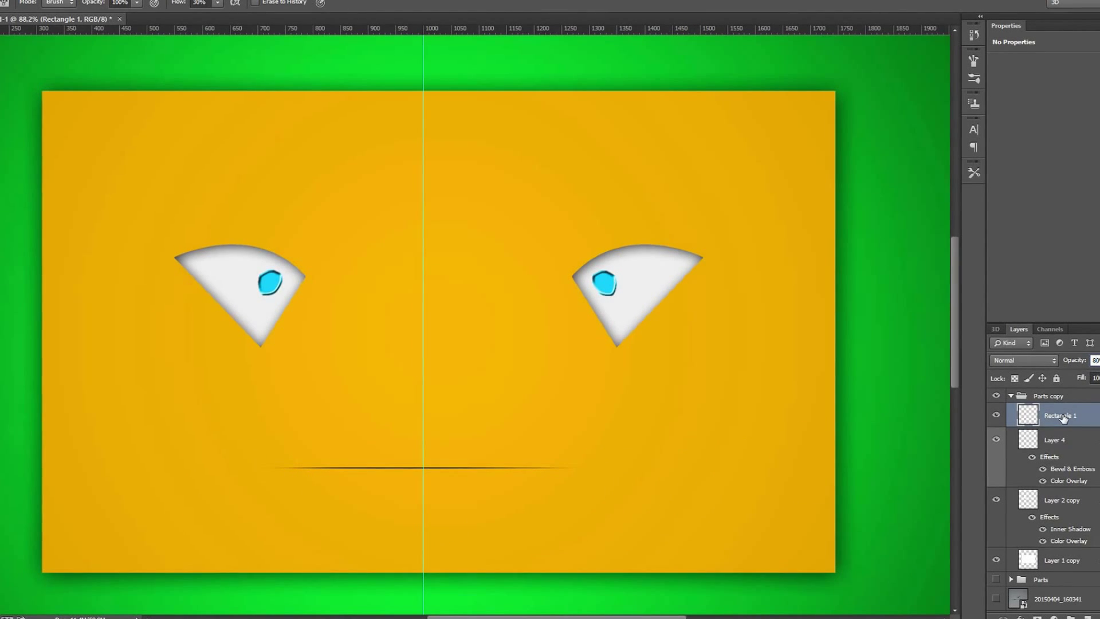
On a new layer above the mouth, draw a Pen path along the mouth line that curves around below it
scroll(1069, 417, "down", 2)
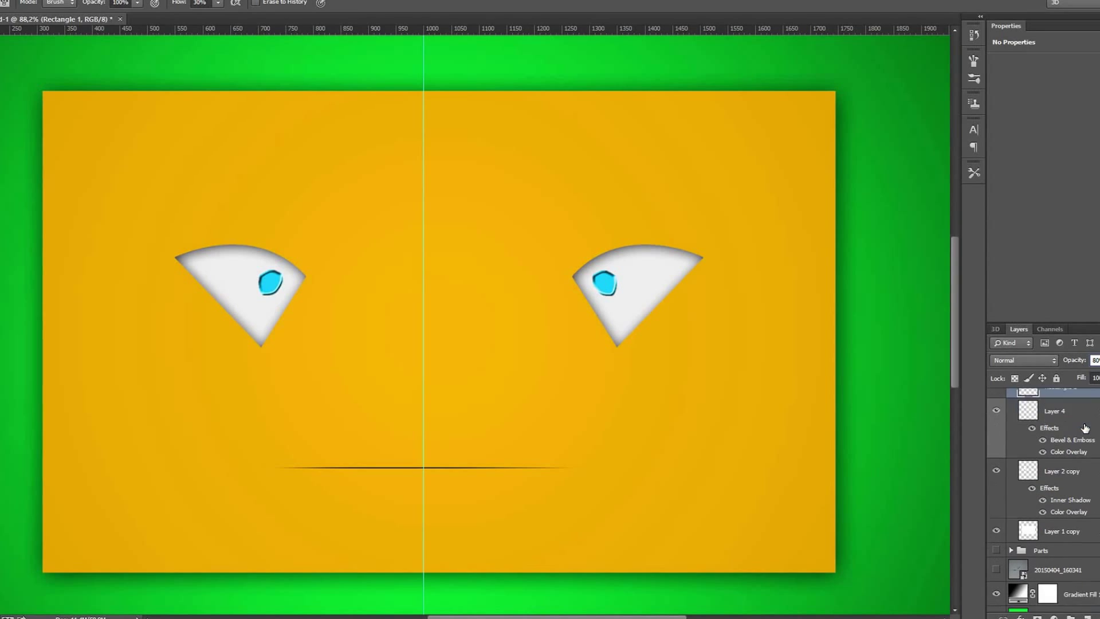
scroll(1087, 429, "up", 2)
left_click(1070, 614)
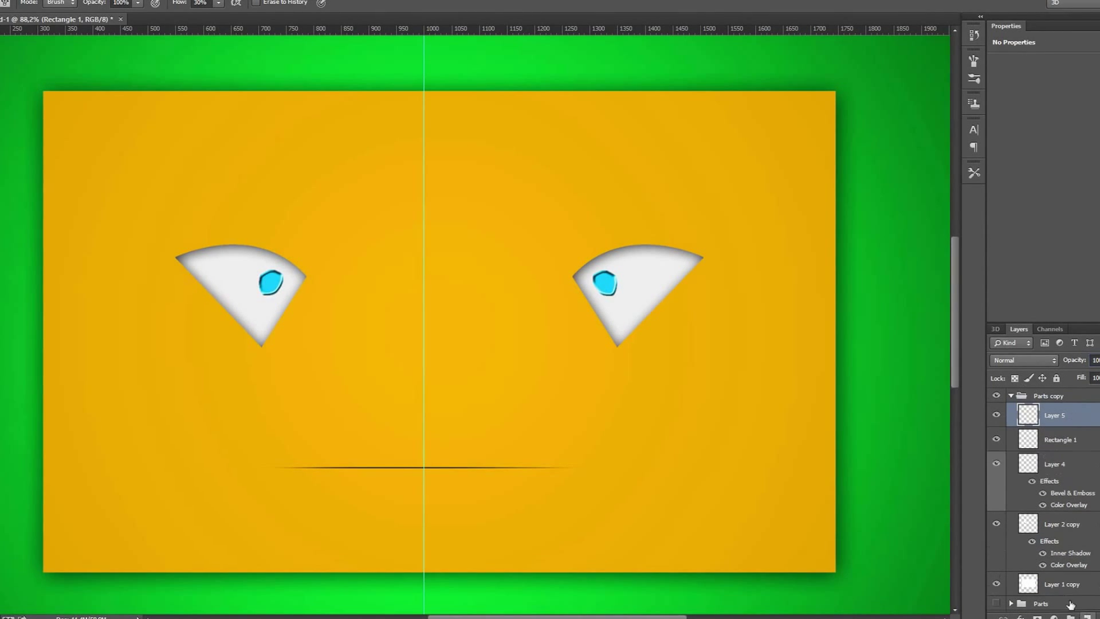
scroll(325, 416, "up", 3)
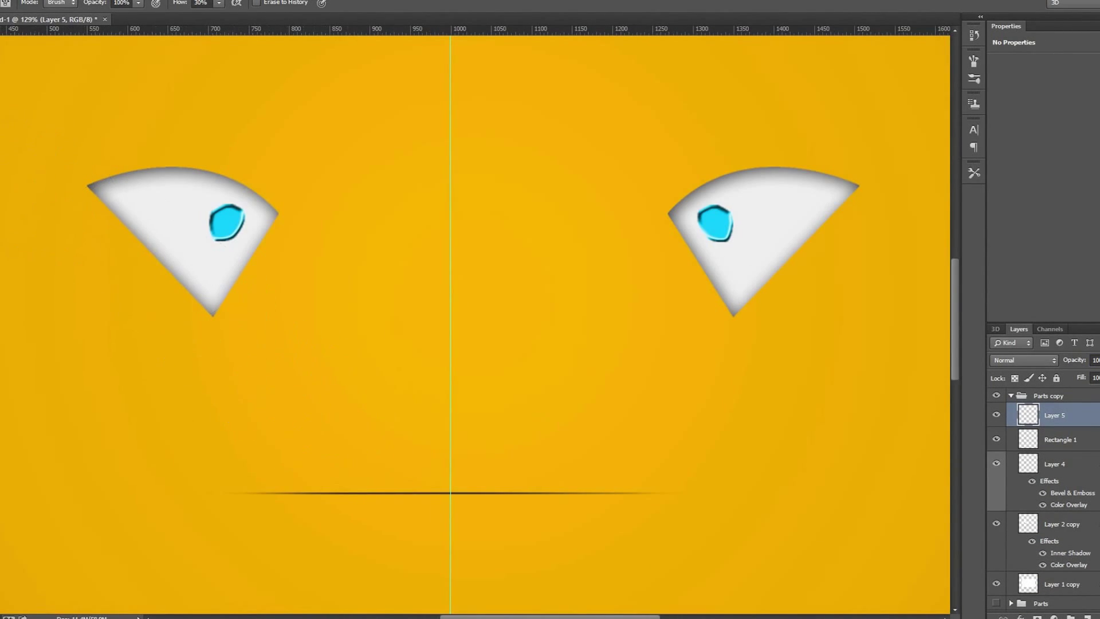
key("p")
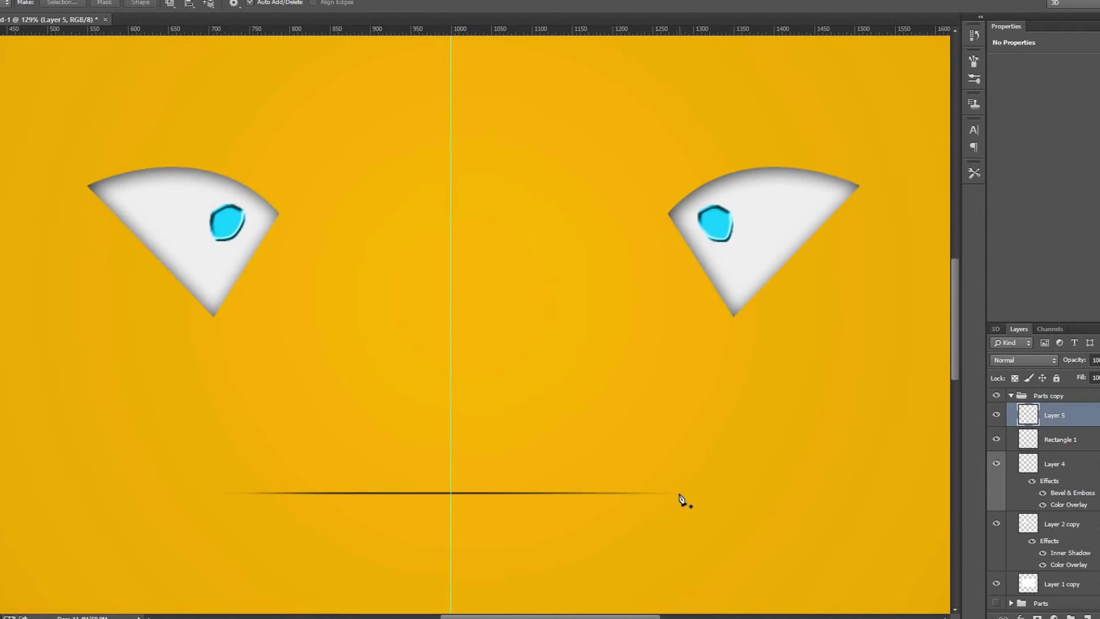
left_click(225, 508)
scroll(307, 553, "down", 3)
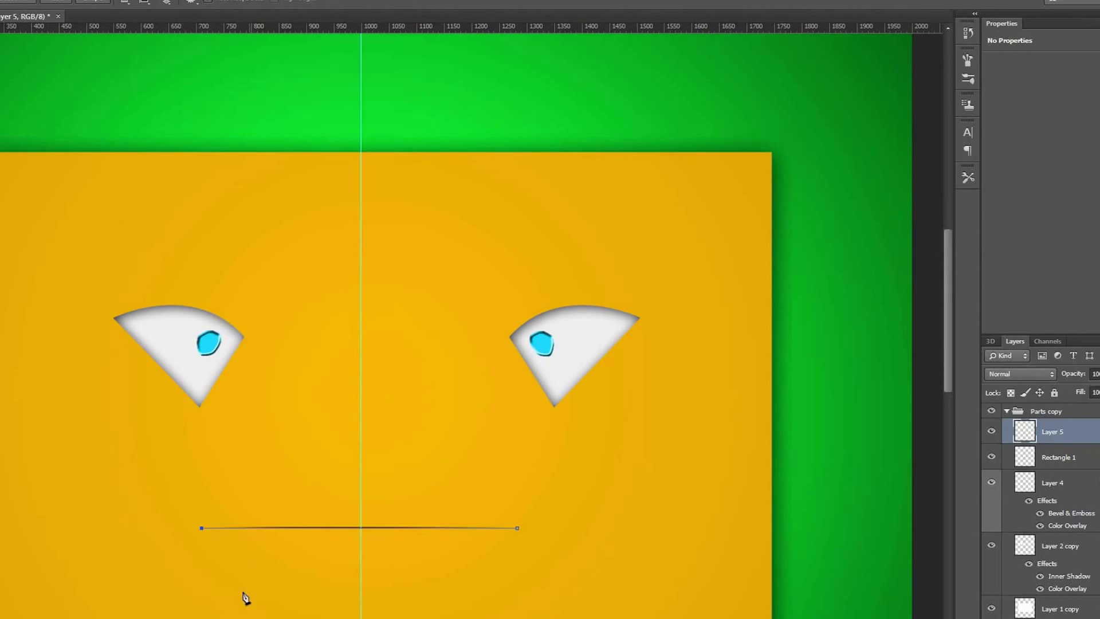
left_click_drag(259, 569, 338, 576)
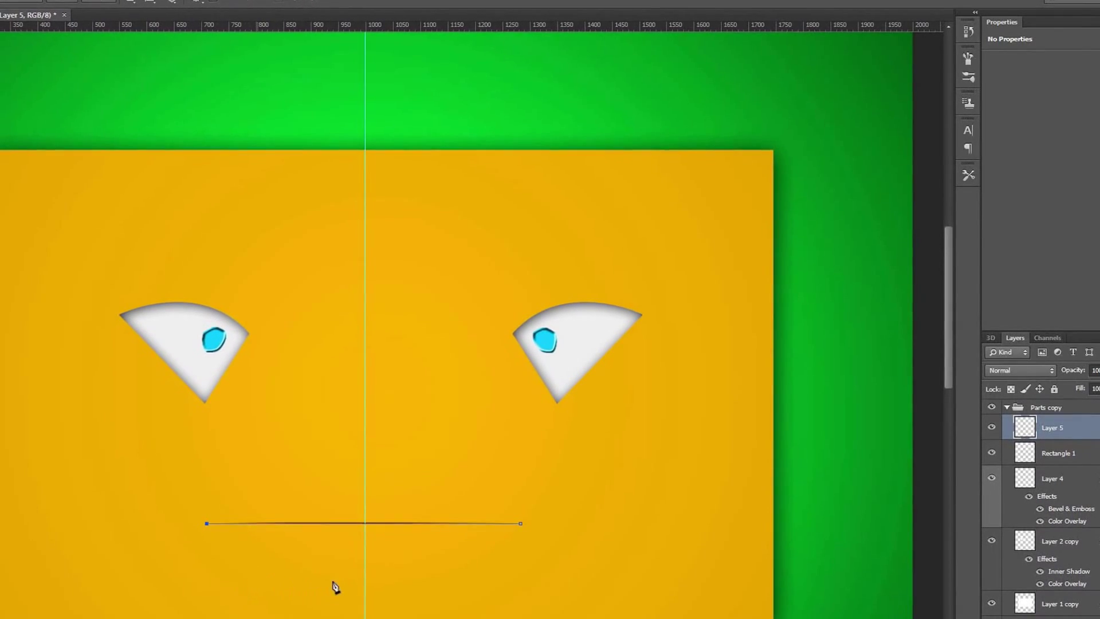
left_click_drag(455, 589, 531, 524)
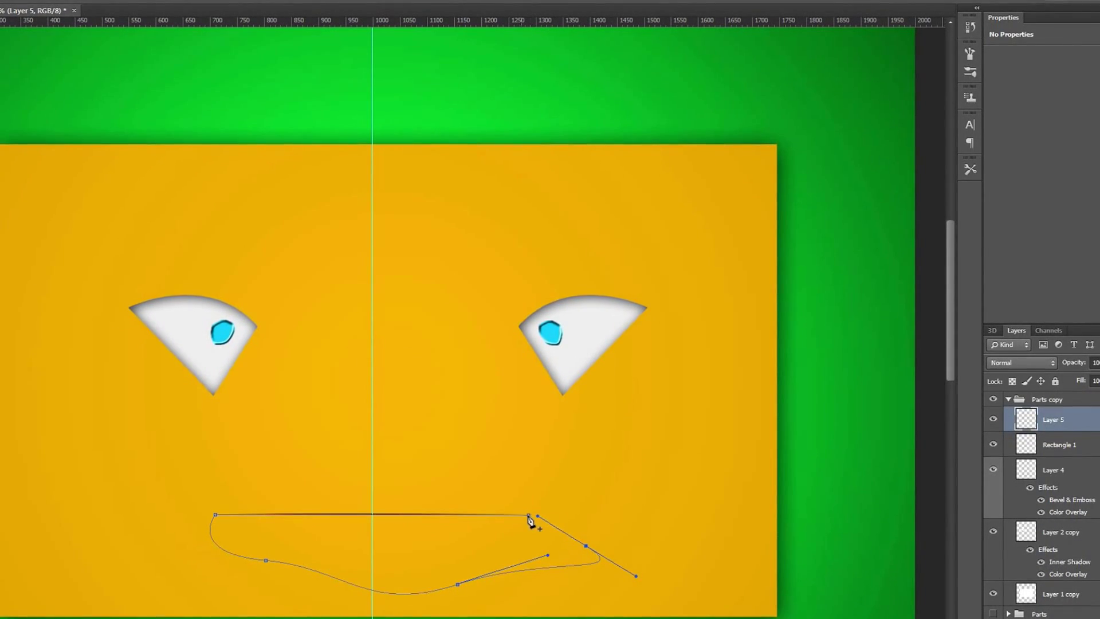
Close the path at the end of the mouth line and convert it into a selection
left_click(519, 520)
scroll(533, 521, "up", 3)
key("ctrl+z")
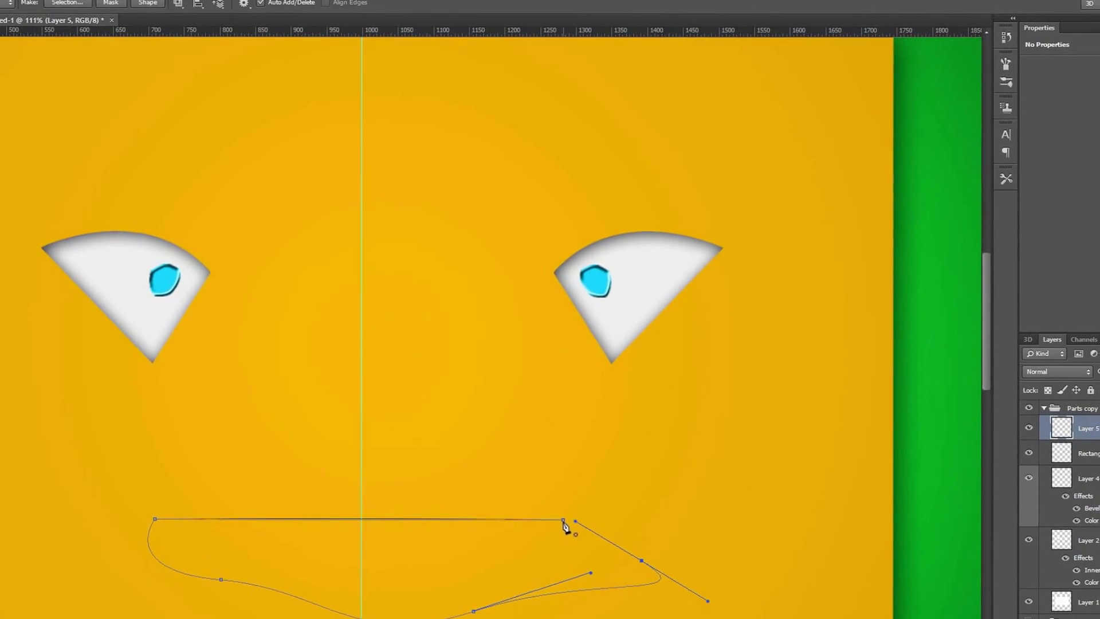
left_click(526, 512)
right_click(370, 511)
right_click(366, 519)
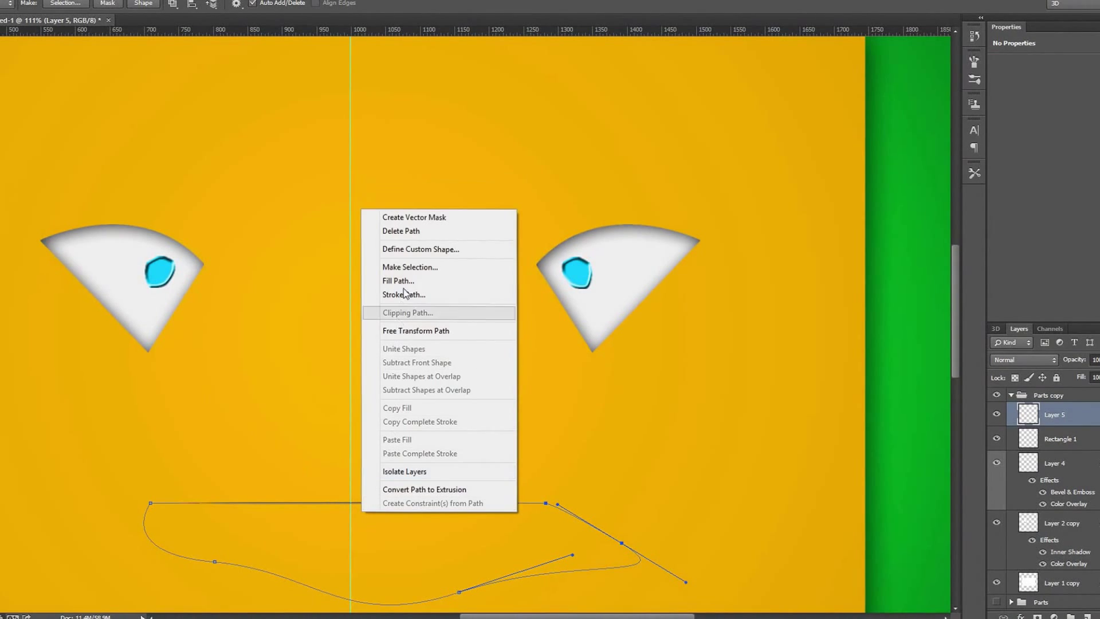
left_click(411, 267)
left_click(589, 172)
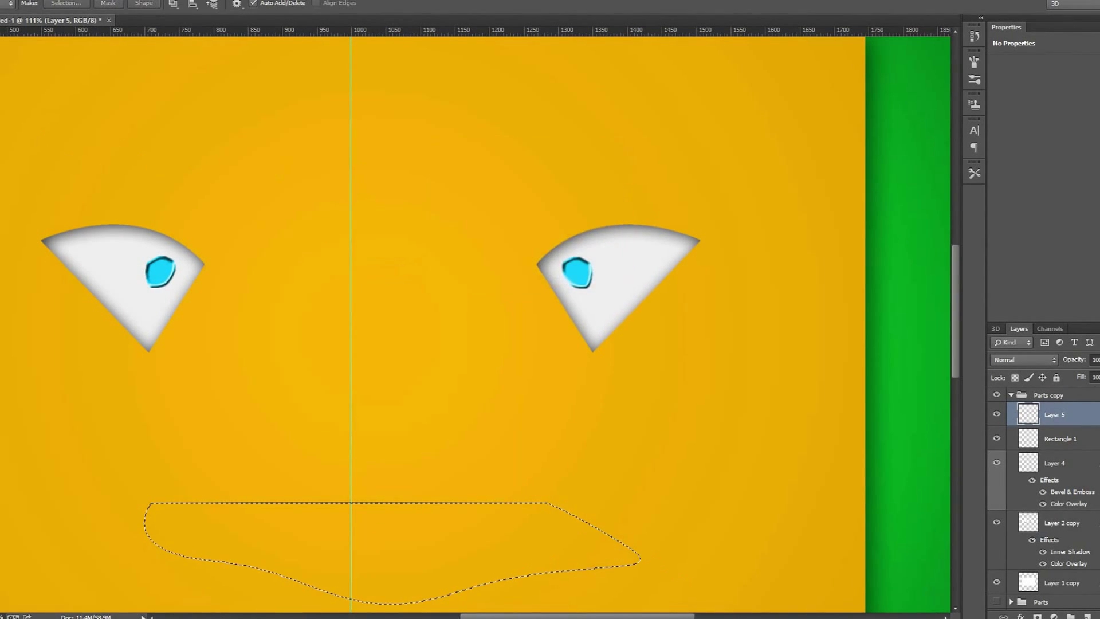
Set the foreground colour to ffffff and fill the selection below the mouth with it
type("ffffff")
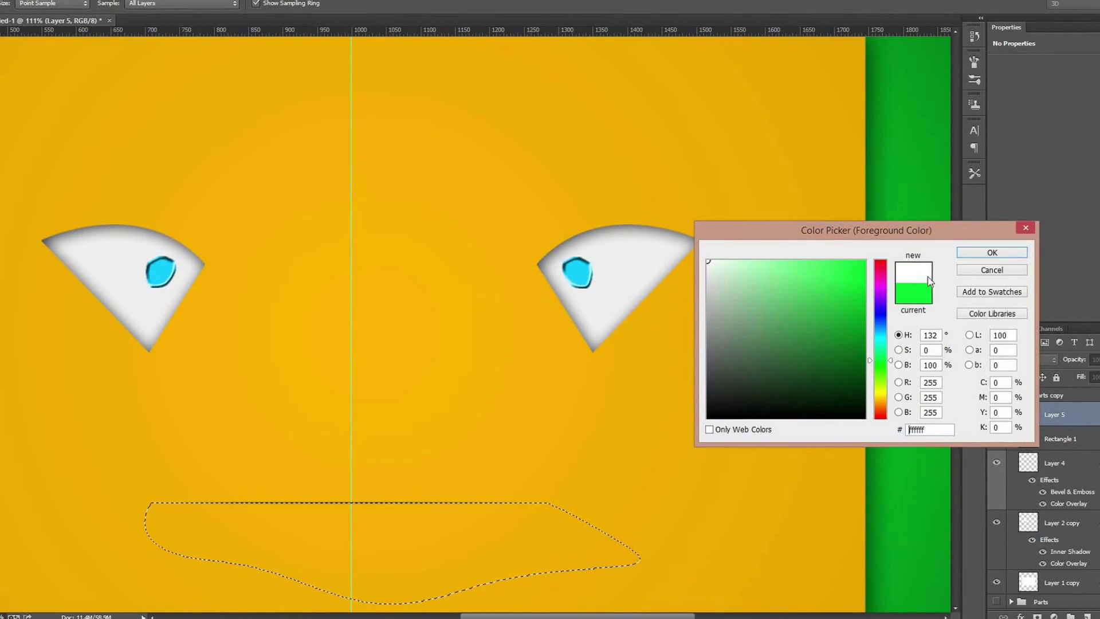
left_click(968, 256)
left_click(390, 571)
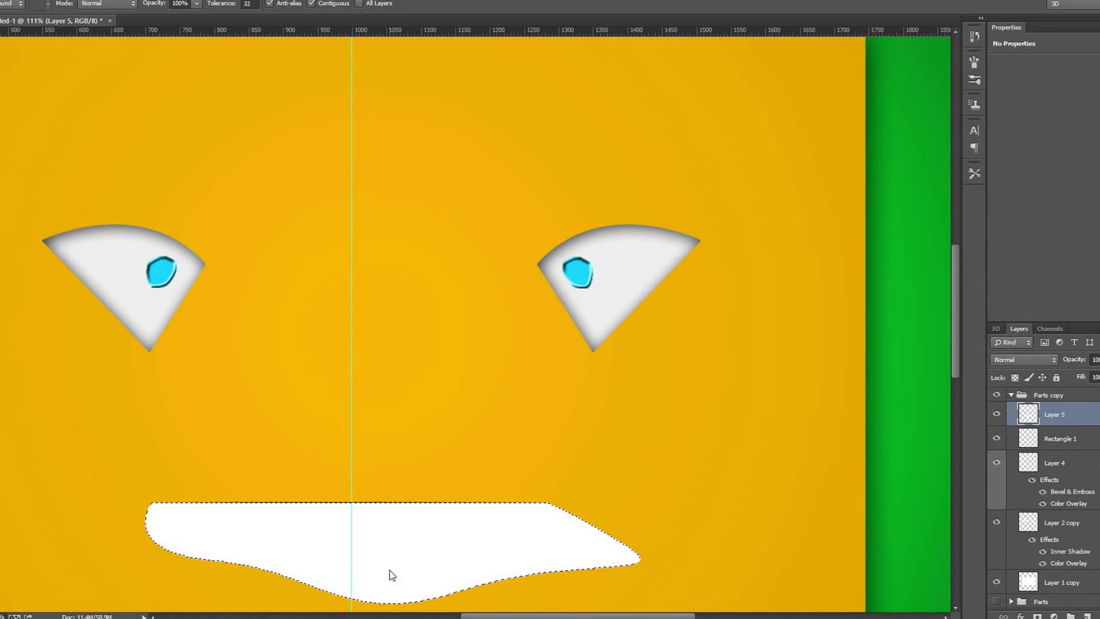
Fill the selection below the mouth line with black and deselect it
left_click(403, 532)
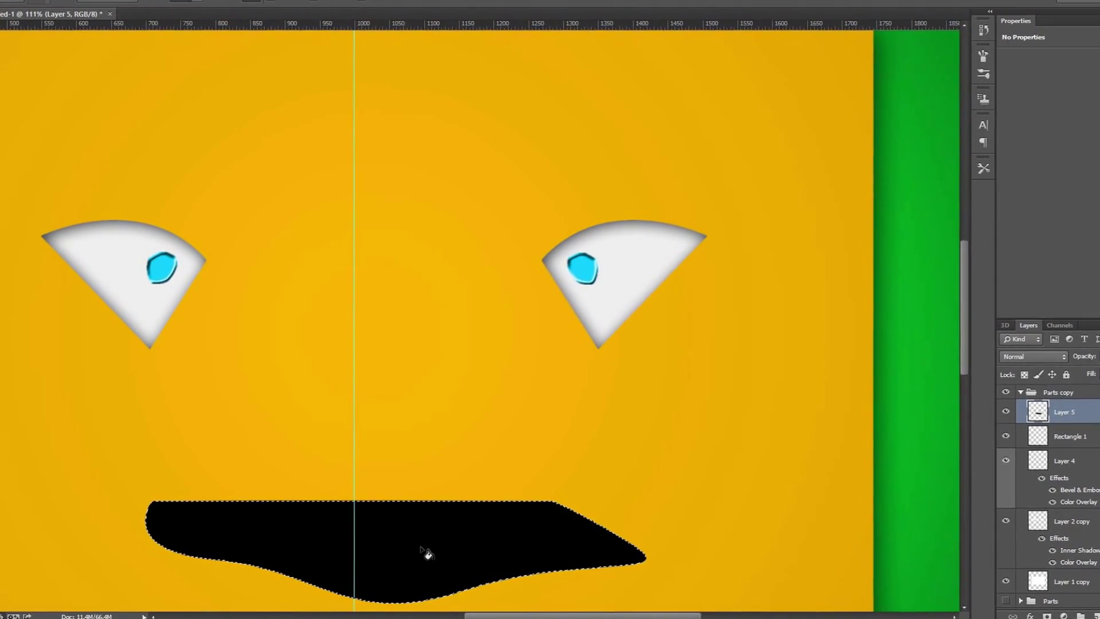
left_click_drag(995, 340, 986, 371)
left_click_drag(590, 616, 550, 617)
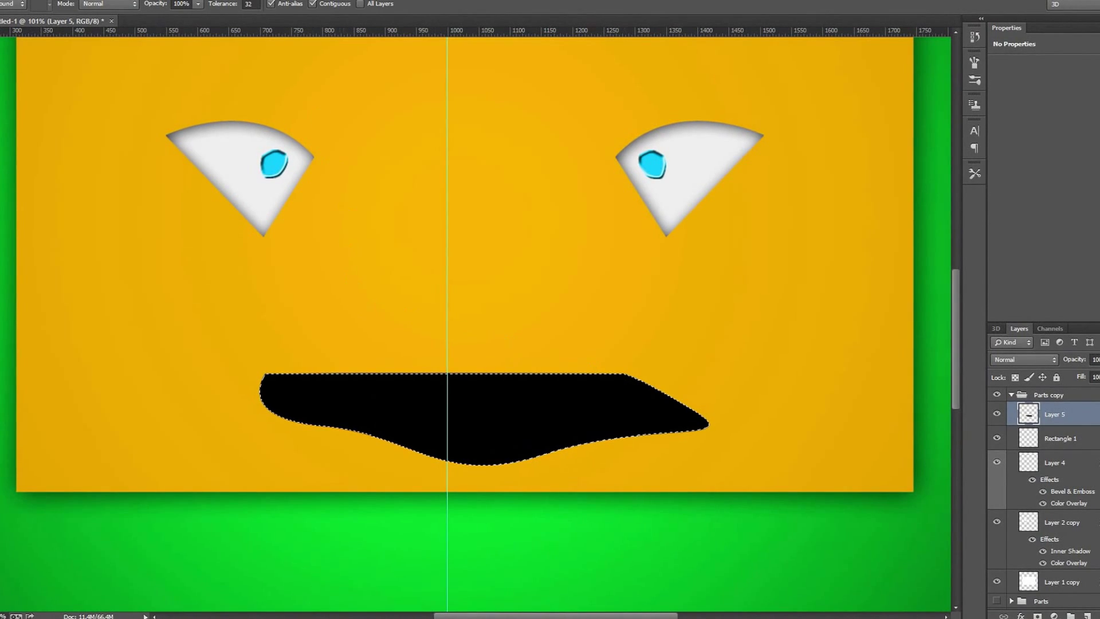
left_click(102, 0)
left_click(115, 10)
Erase the black mouth shape with a large soft eraser at 30% flow, leaving a faint shadow under the line
scroll(296, 362, "up", 1)
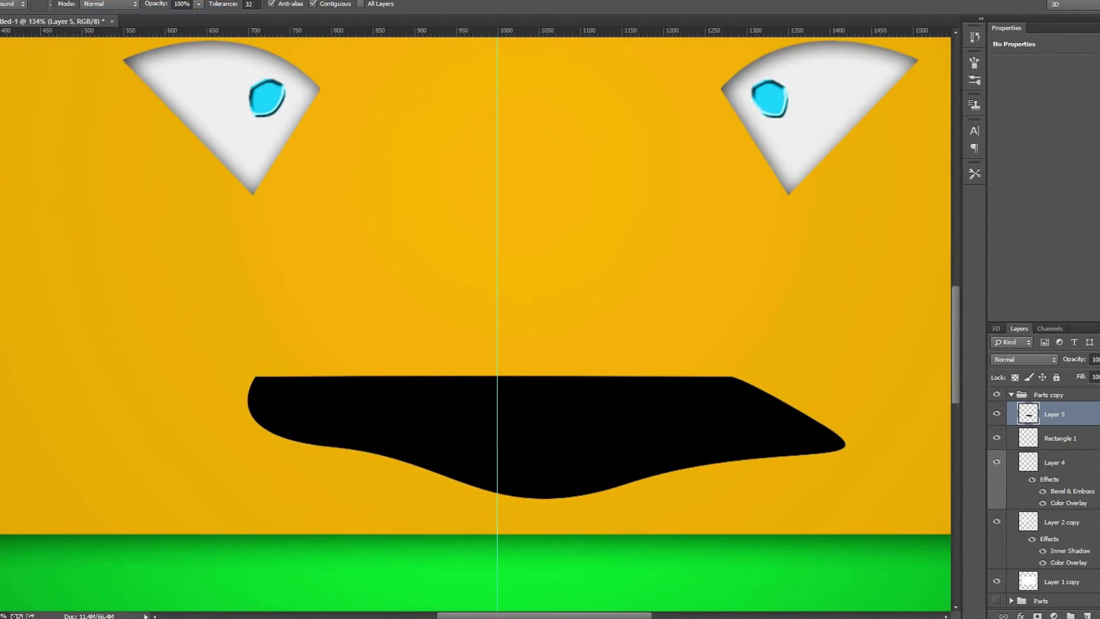
key("e")
mouse_move(739, 416)
left_mouse_down()
mouse_move(847, 450)
mouse_move(610, 466)
mouse_move(437, 504)
mouse_move(752, 464)
mouse_move(799, 394)
left_mouse_up()
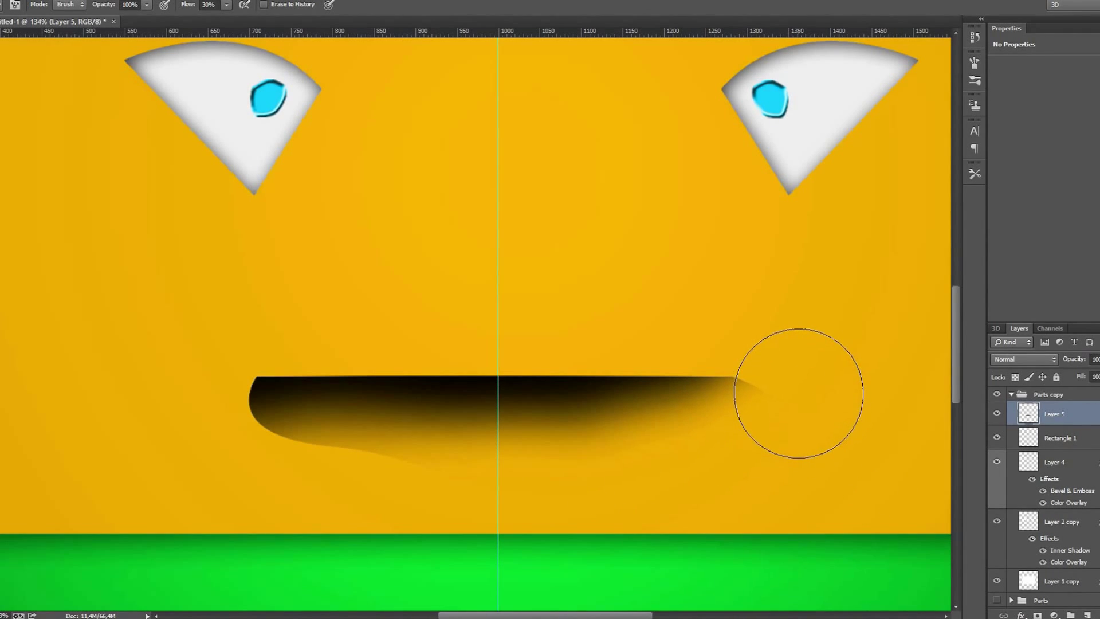
mouse_move(247, 439)
left_mouse_down()
mouse_move(229, 462)
mouse_move(221, 449)
mouse_move(255, 472)
mouse_move(381, 486)
mouse_move(197, 401)
mouse_move(201, 418)
mouse_move(223, 426)
mouse_move(430, 459)
mouse_move(672, 460)
mouse_move(823, 435)
left_mouse_up()
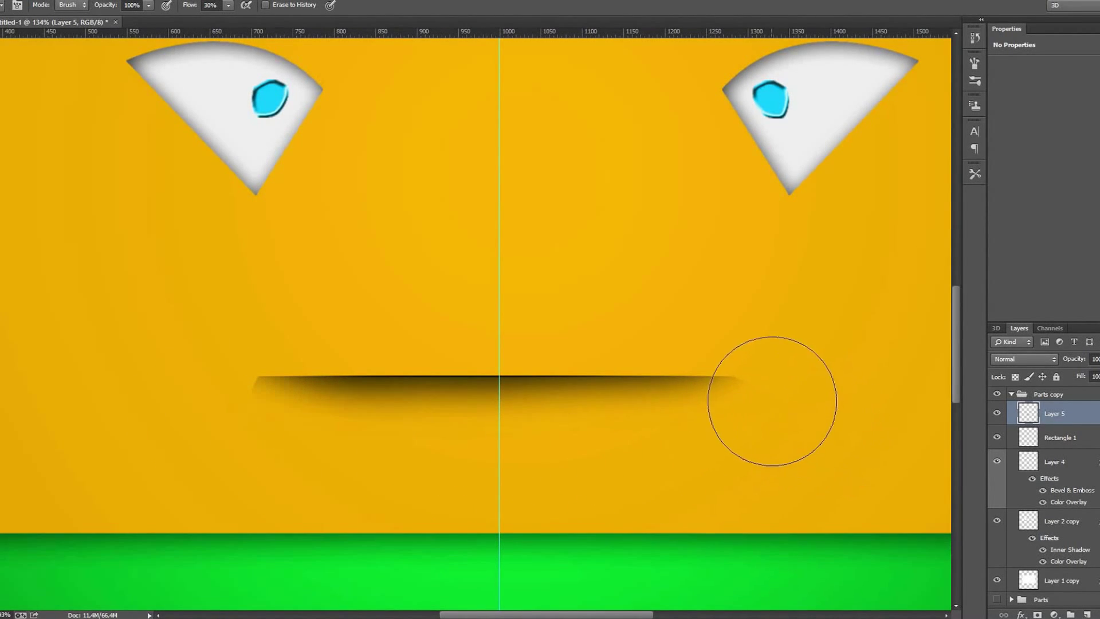
left_click_drag(788, 388, 789, 377)
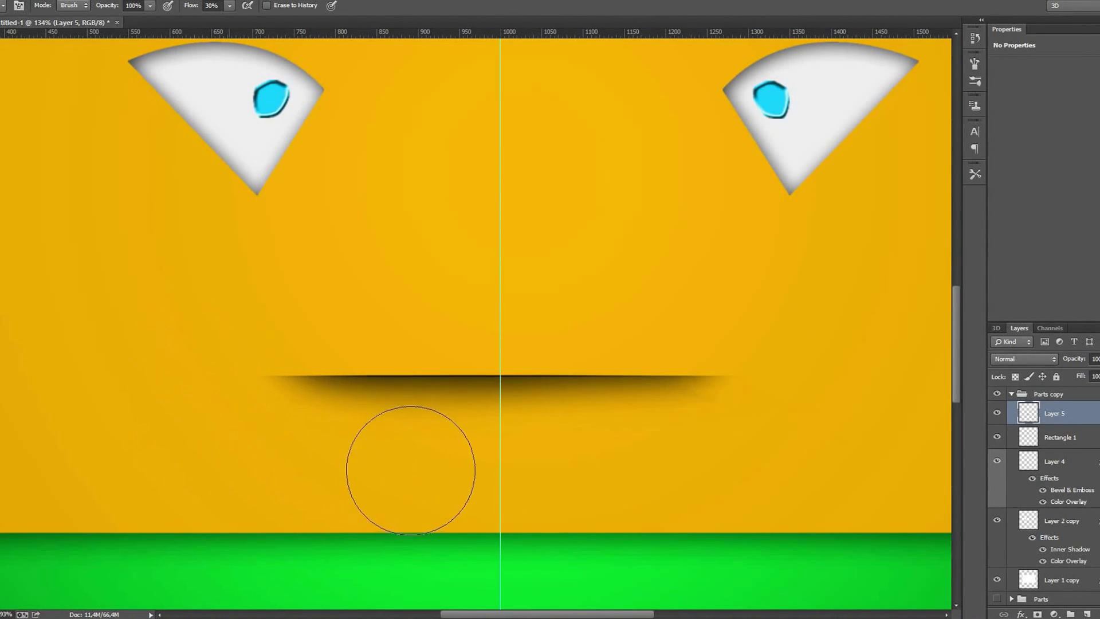
mouse_move(397, 467)
left_mouse_down()
mouse_move(361, 442)
mouse_move(452, 464)
mouse_move(561, 470)
mouse_move(585, 449)
mouse_move(716, 454)
left_mouse_up()
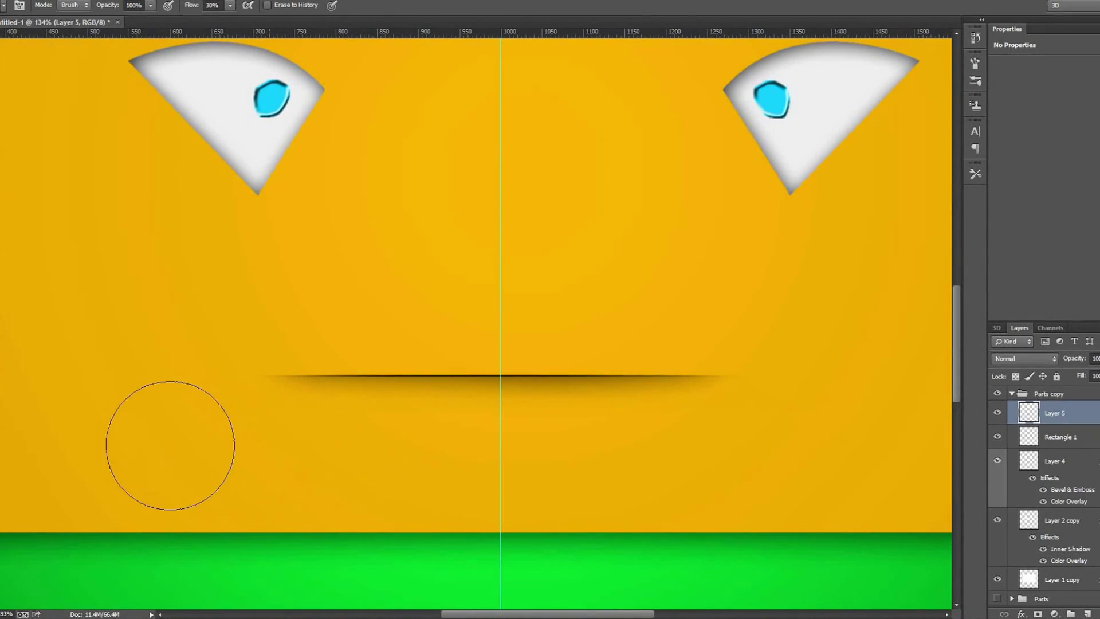
scroll(716, 472, "down", 4)
scroll(700, 473, "up", 4)
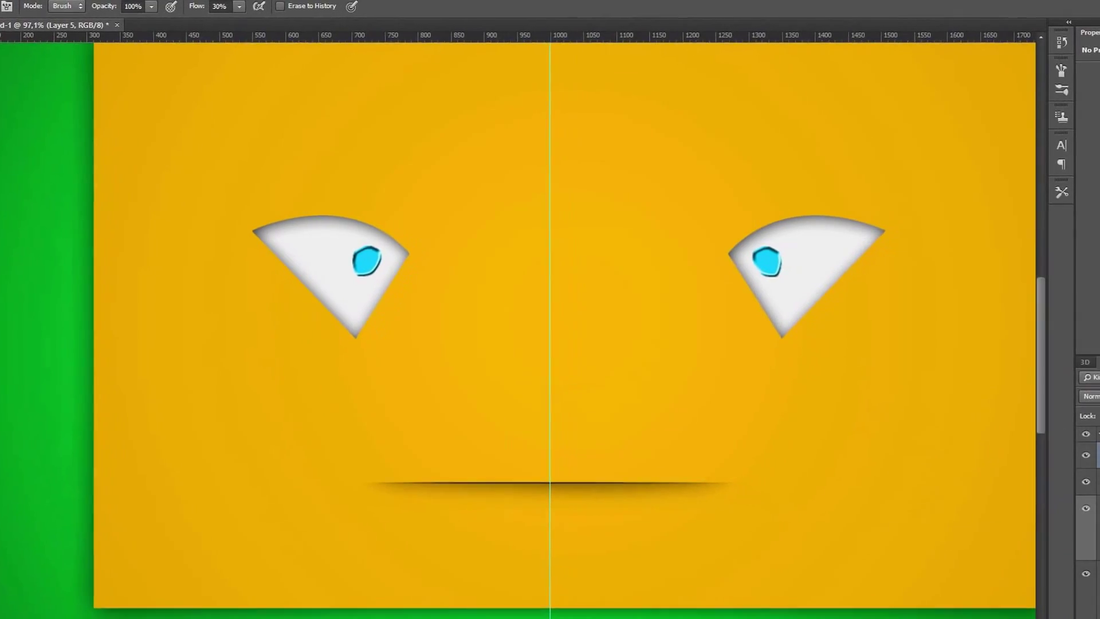
On a new layer, outline a shadow area around the lower edges of the right eye with the Pen tool and convert it into a selection
left_click(1099, 617)
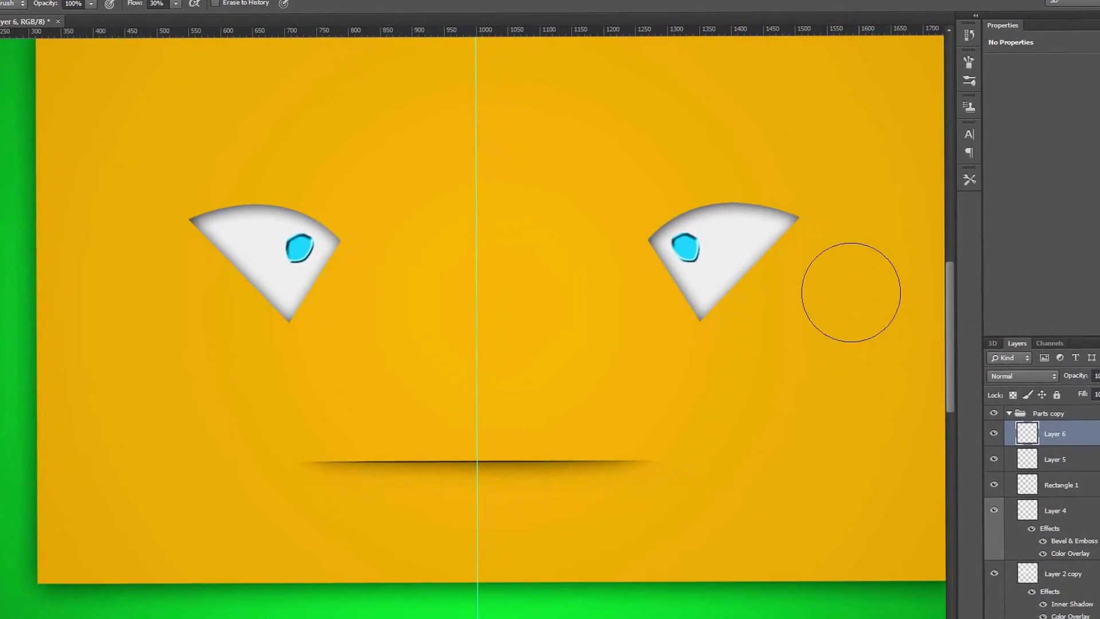
scroll(939, 311, "up", 5)
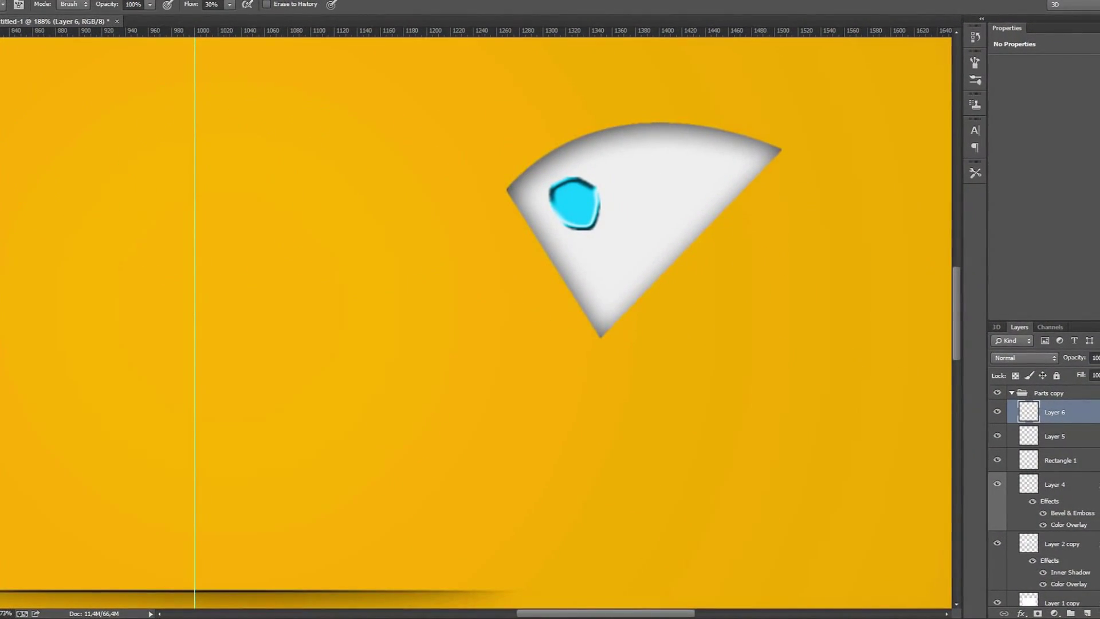
key("p")
scroll(778, 131, "up", 1)
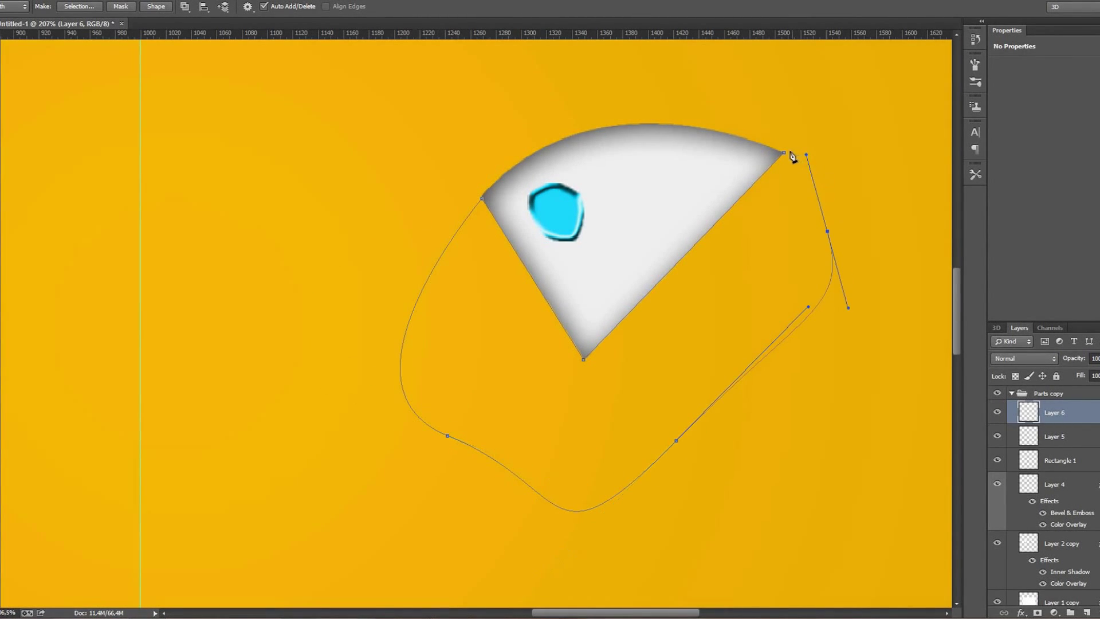
right_click(646, 359)
left_click(710, 111)
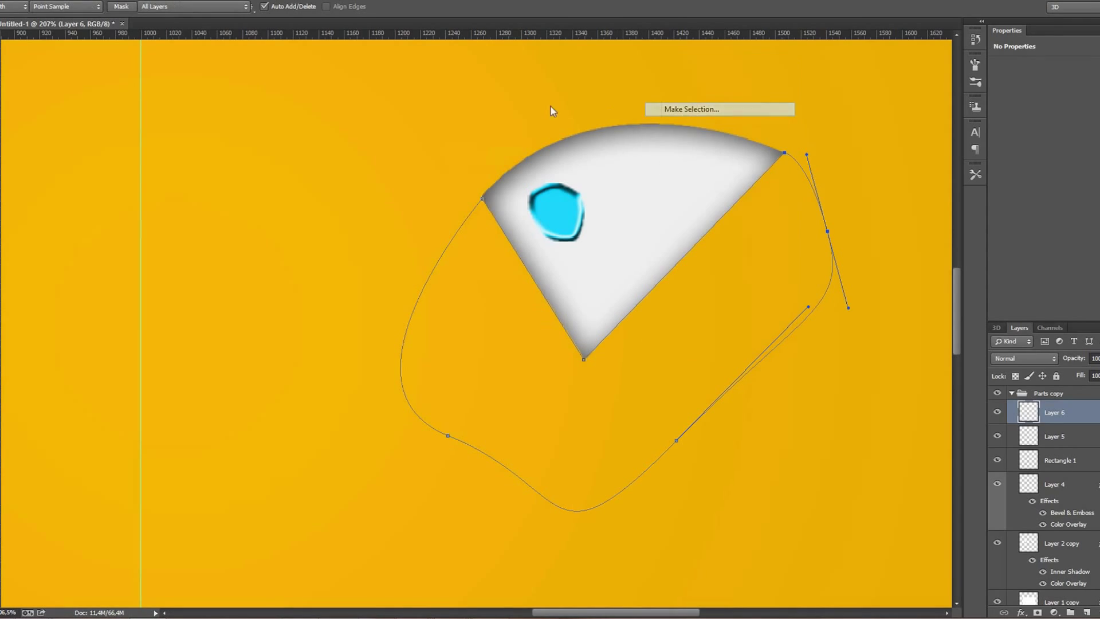
key("Return")
Fill the selection beneath the right eye with black and deselect it
key("g")
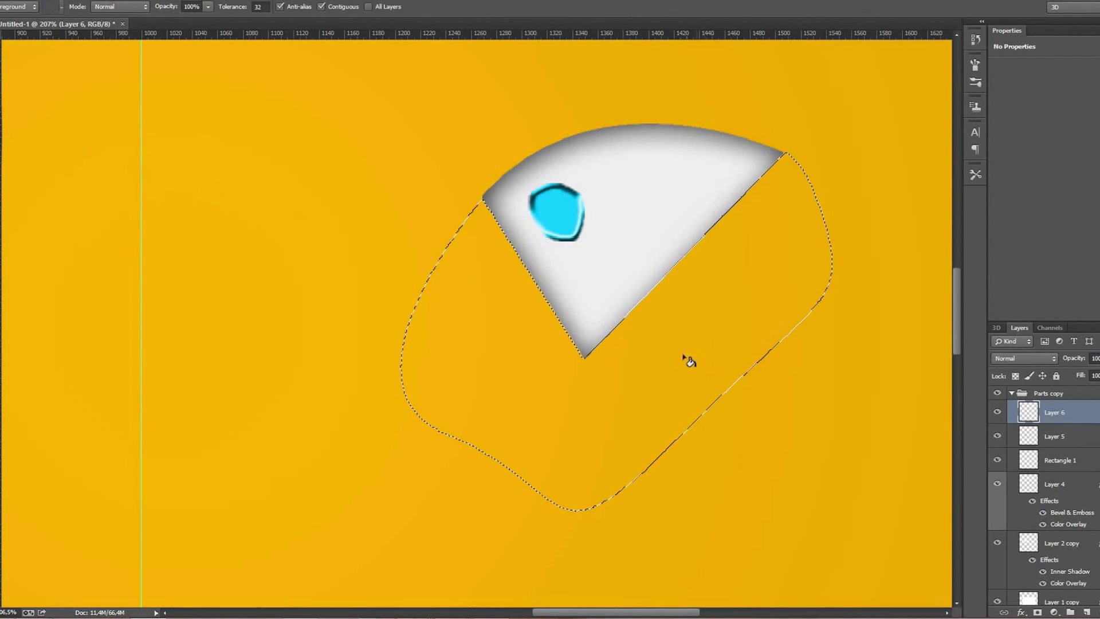
left_click(688, 361)
left_click(468, 232)
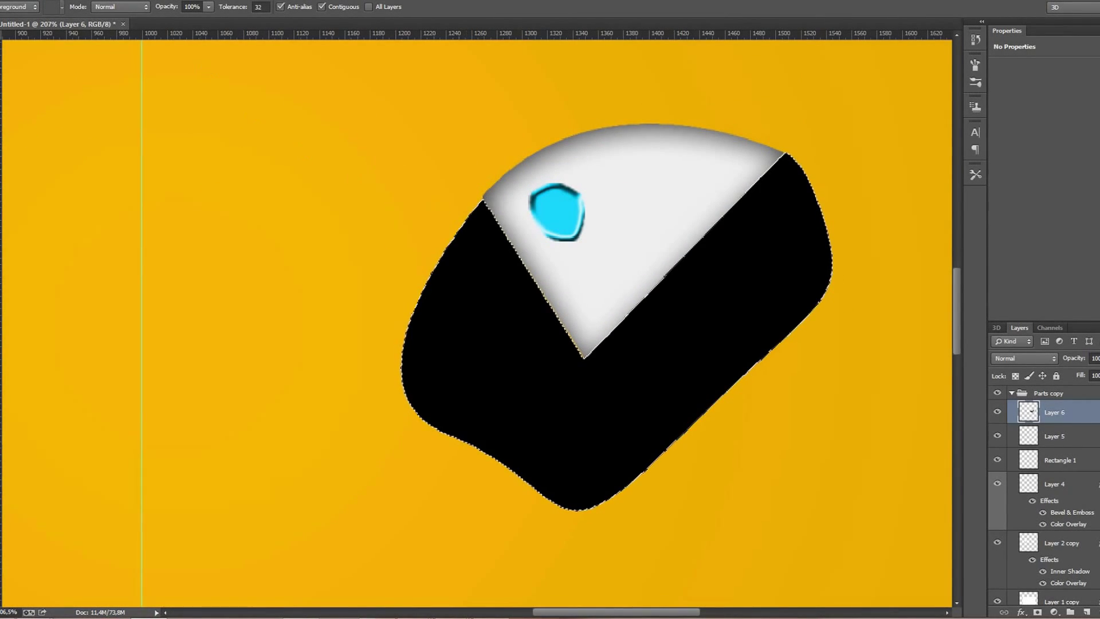
left_click(113, 0)
left_click(127, 12)
Erase the black shape beneath the right eye with a soft 200 px eraser at 30% flow, leaving a faint shadow along its lower edges
key("s")
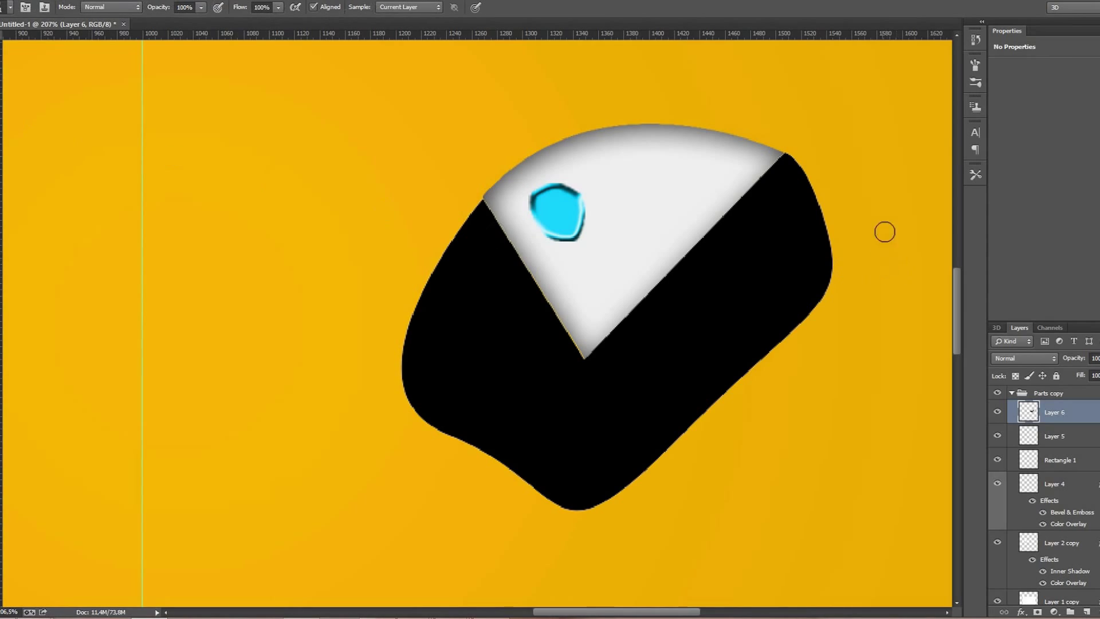
key("e")
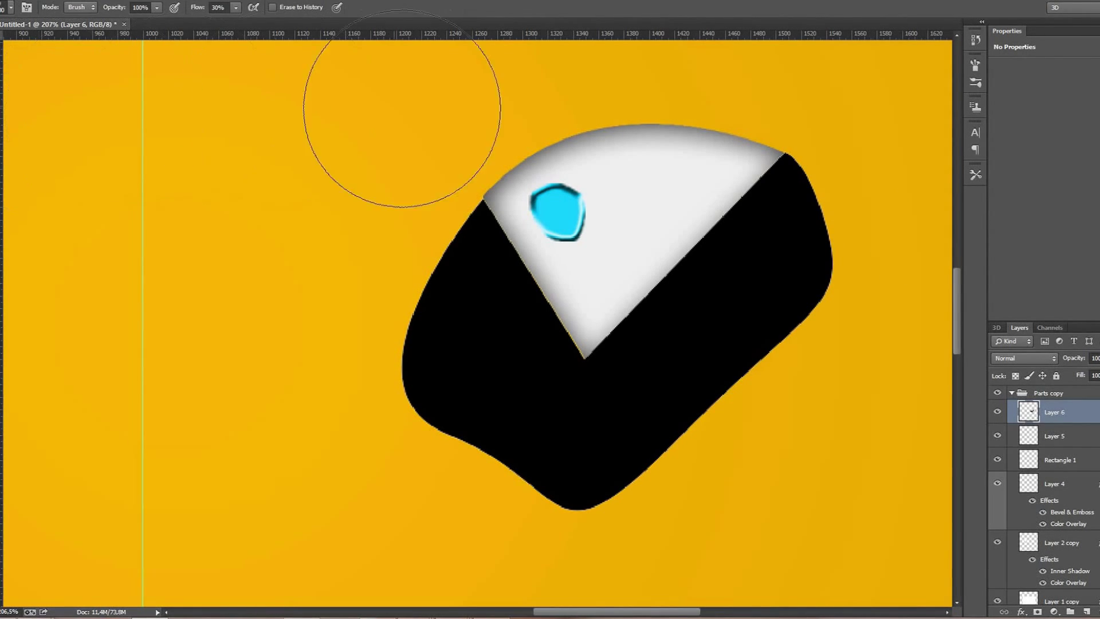
mouse_move(857, 246)
left_mouse_down()
mouse_move(638, 497)
mouse_move(504, 479)
mouse_move(363, 307)
mouse_move(395, 256)
mouse_move(390, 406)
mouse_move(423, 437)
mouse_move(413, 464)
mouse_move(648, 438)
mouse_move(809, 325)
mouse_move(781, 393)
mouse_move(854, 268)
mouse_move(860, 171)
mouse_move(892, 152)
mouse_move(874, 136)
mouse_move(860, 258)
mouse_move(373, 343)
mouse_move(388, 229)
mouse_move(536, 449)
mouse_move(458, 367)
mouse_move(747, 344)
mouse_move(820, 256)
mouse_move(865, 123)
left_mouse_up()
left_click(10, 8)
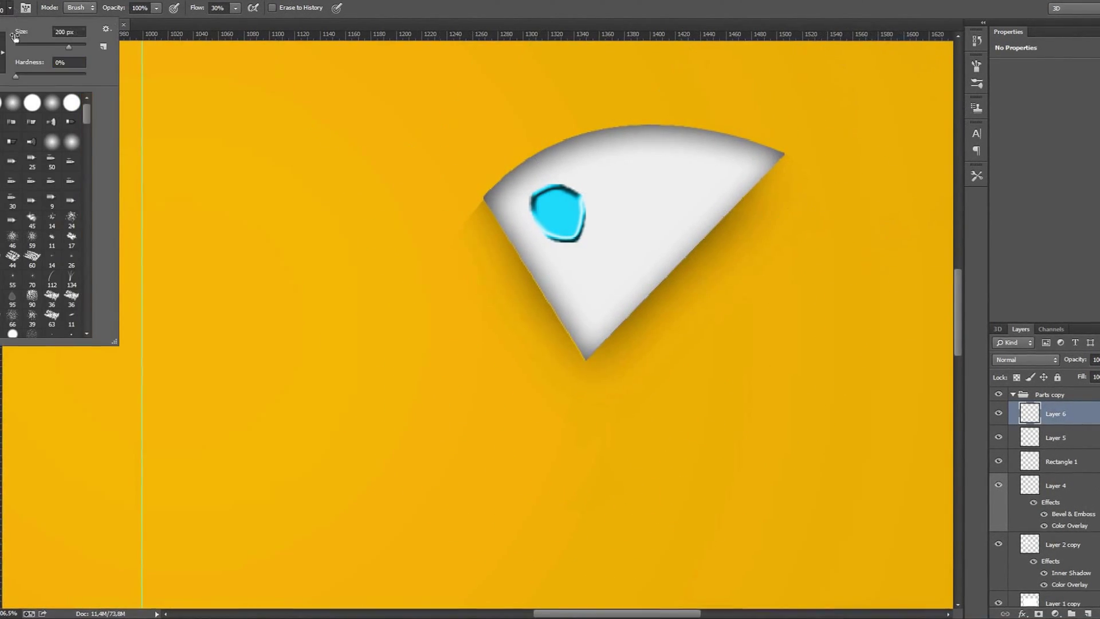
left_click_drag(66, 46, 71, 46)
left_click(850, 167)
left_click_drag(367, 215, 355, 218)
left_click(10, 8)
left_click_drag(71, 46, 67, 46)
left_click(429, 303)
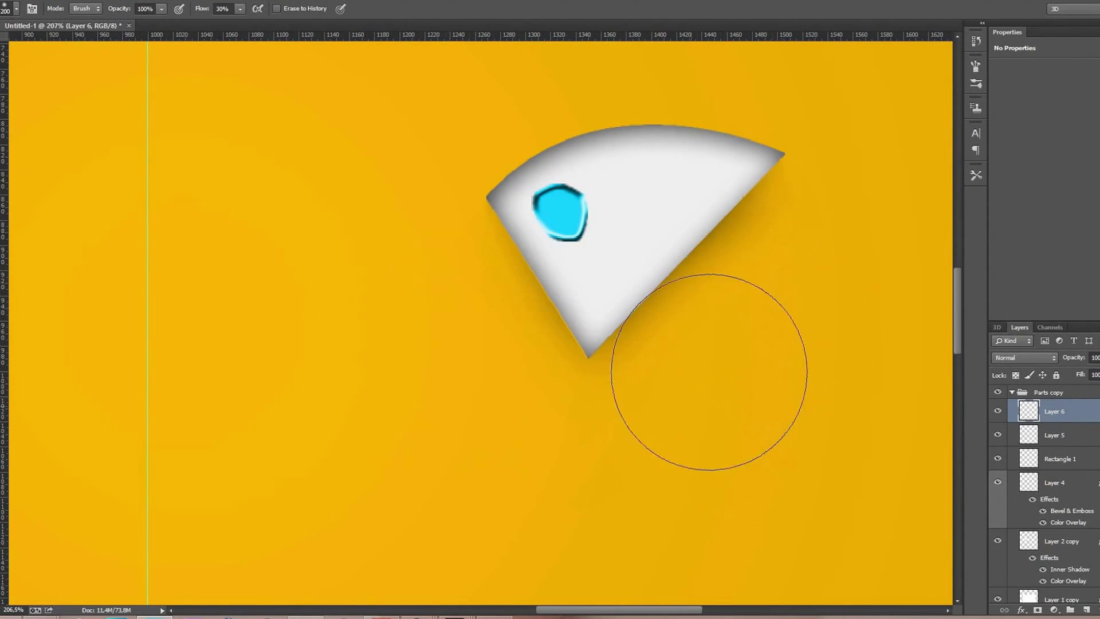
Duplicate the right eye's shadow layer, flip the copy horizontally and position it beneath the left eye
scroll(711, 364, "down", 5)
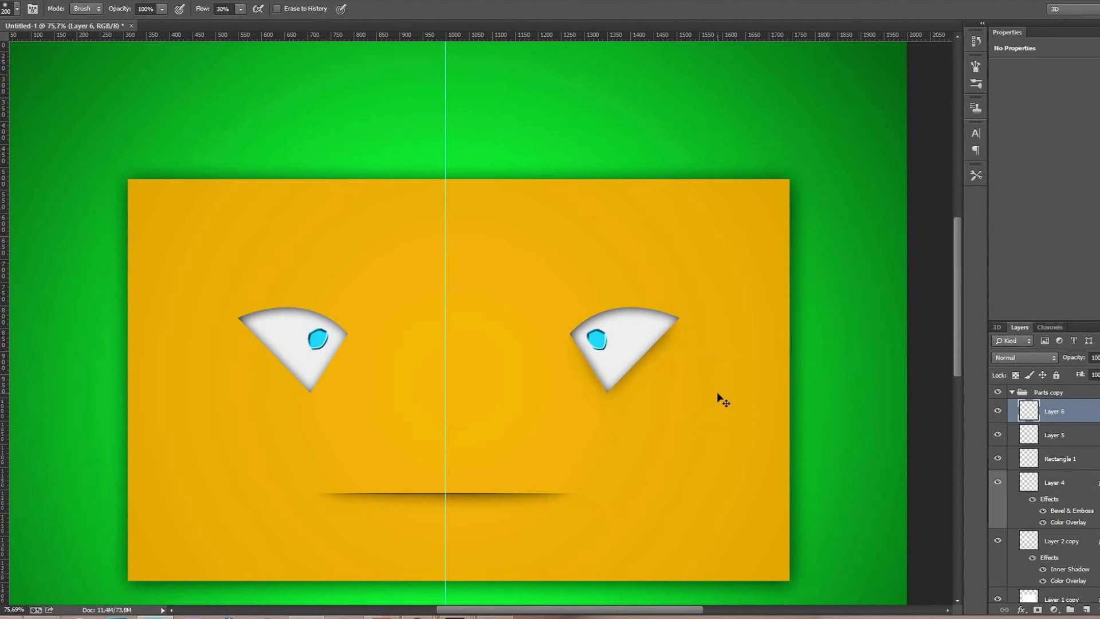
key("ctrl+j")
left_click(8, 1)
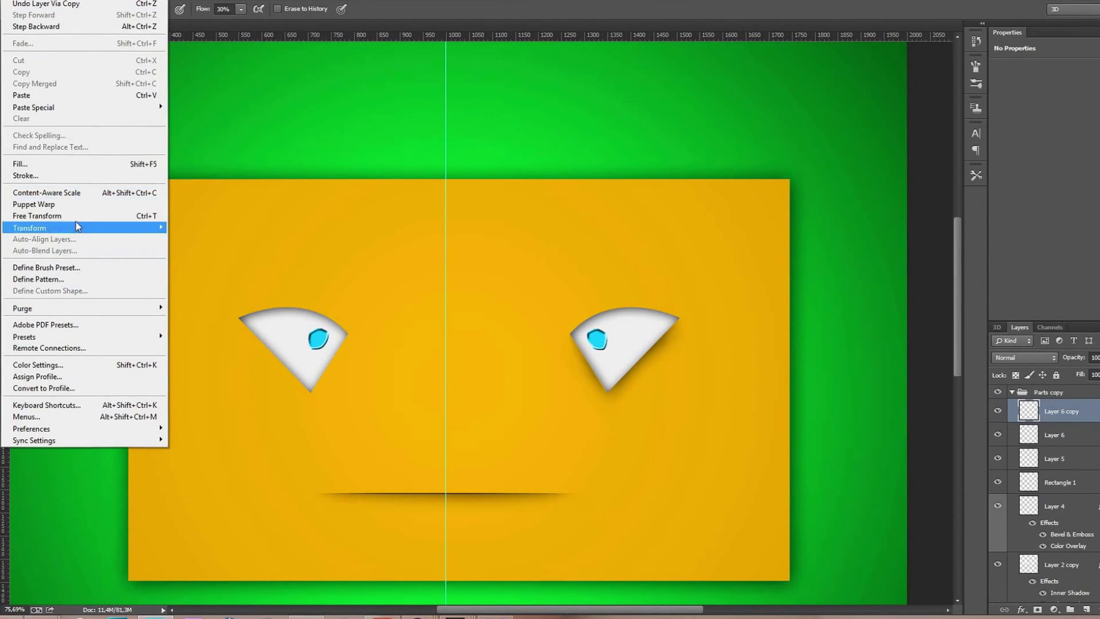
mouse_move(76, 229)
left_click(218, 358)
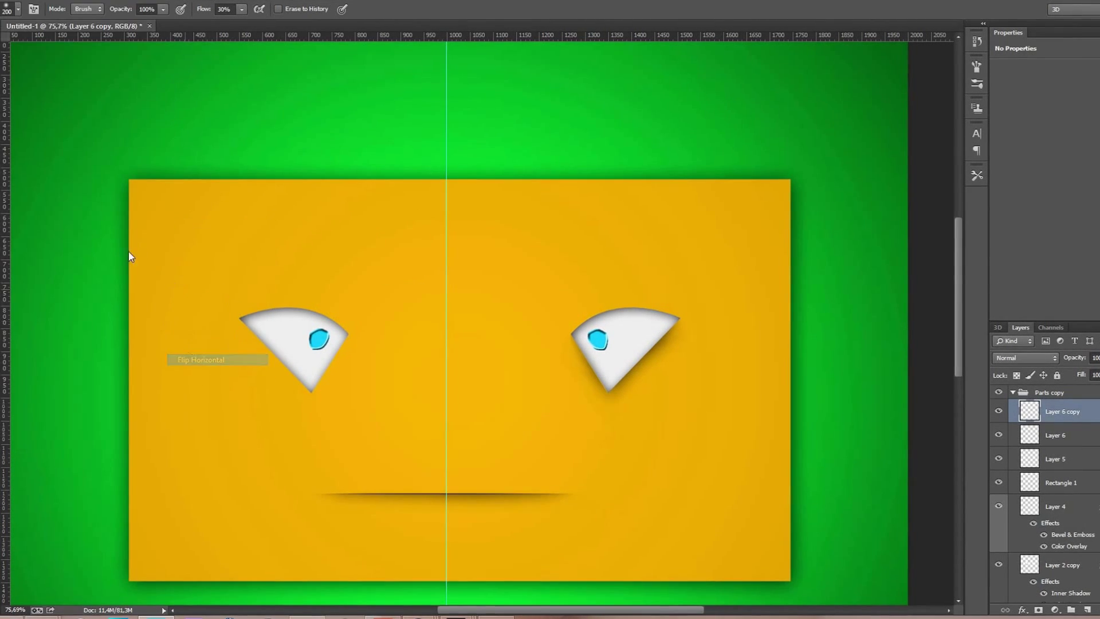
left_click_drag(685, 348, 370, 348)
scroll(290, 356, "up", 5)
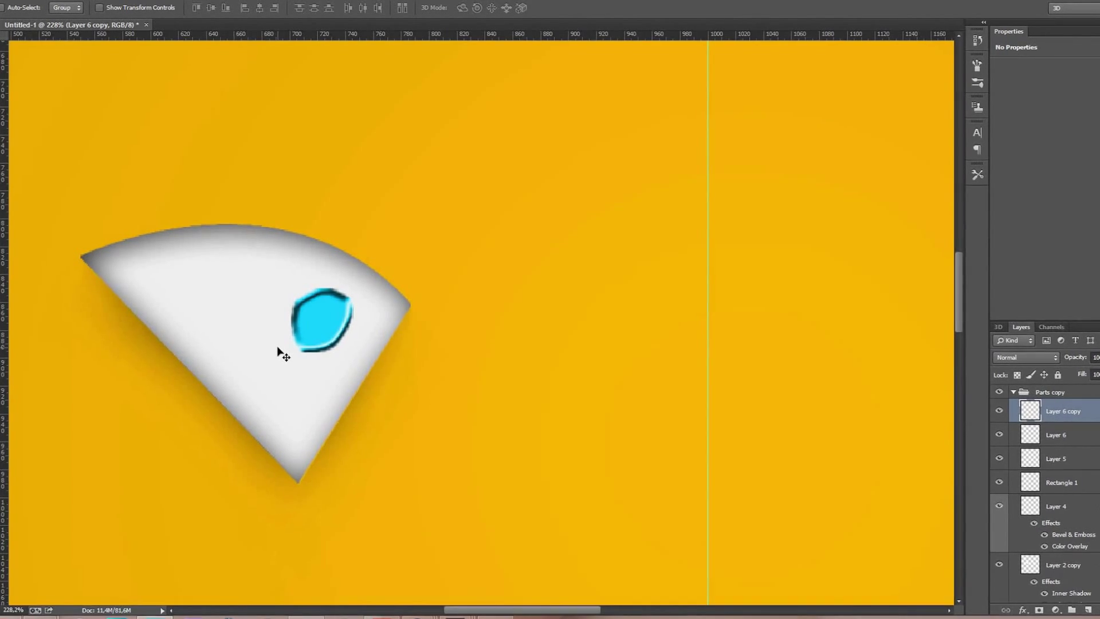
scroll(284, 355, "down", 3)
scroll(312, 389, "down", 4)
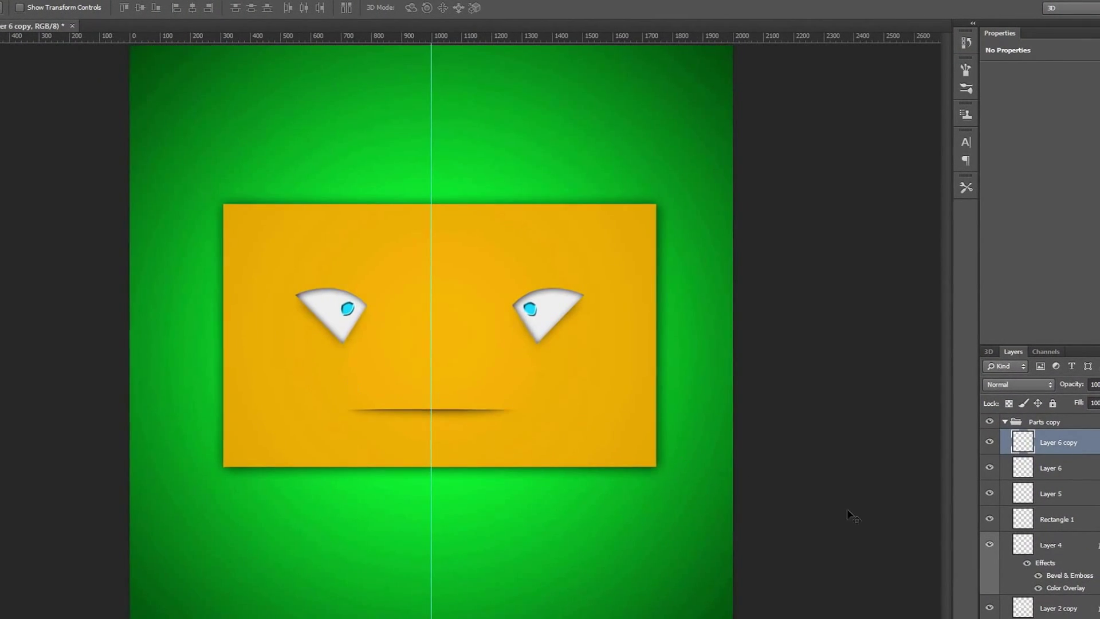
Collapse the Parts copy group and merge the gradient fill layer with the Background
left_click(1054, 608)
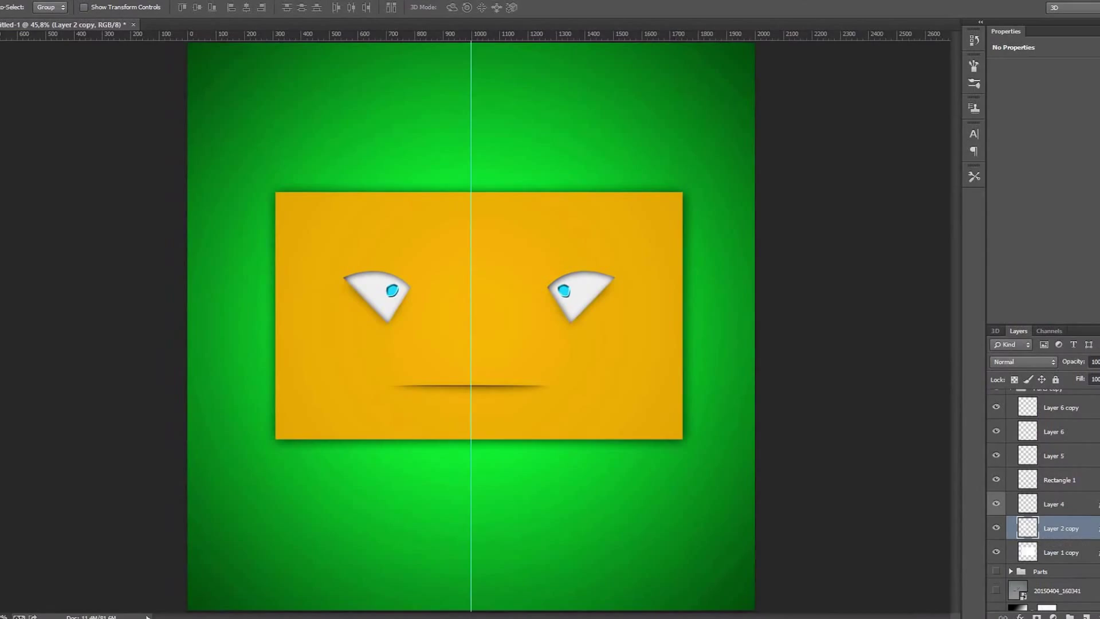
scroll(1085, 480, "up", 1)
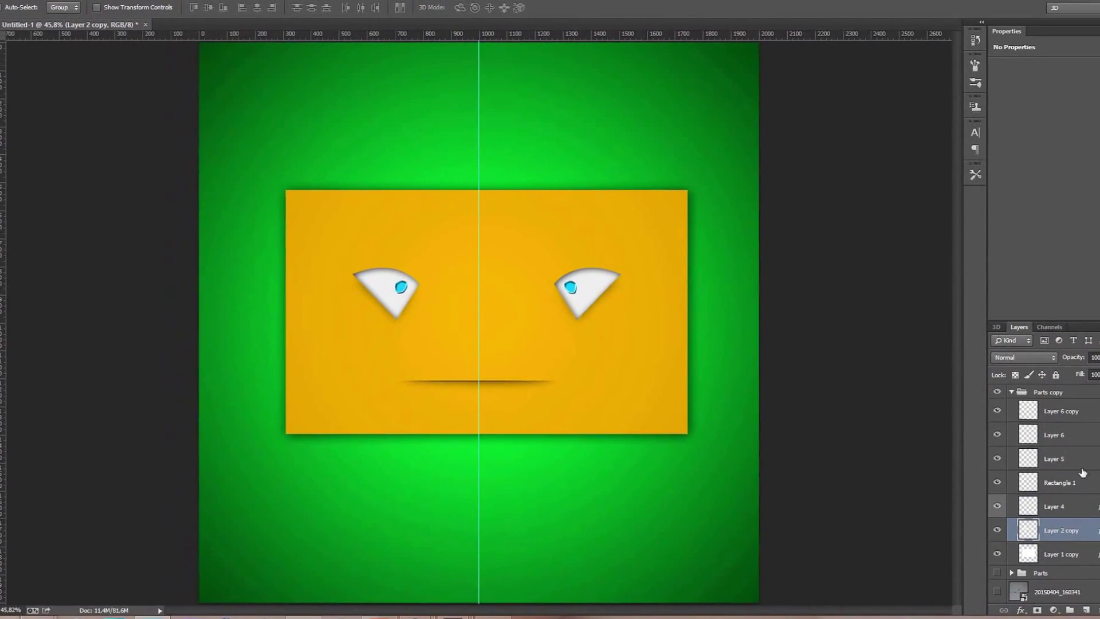
left_click(1012, 390)
key("ctrl+minus")
scroll(747, 449, "up", 2)
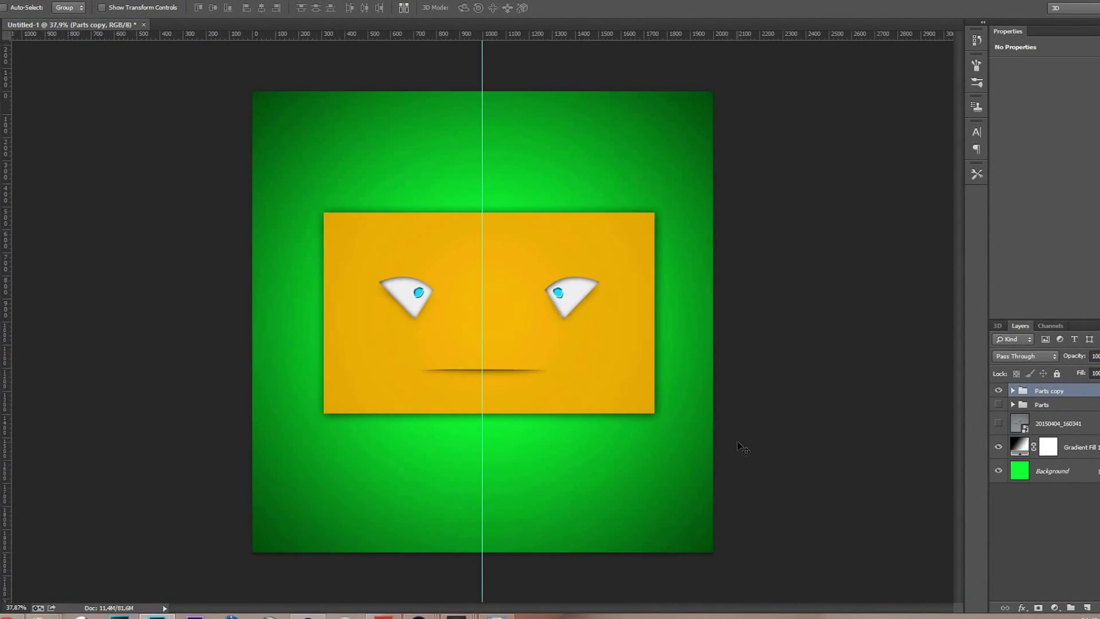
left_click(1073, 455)
left_click(1053, 476, "shift")
key("ctrl+e")
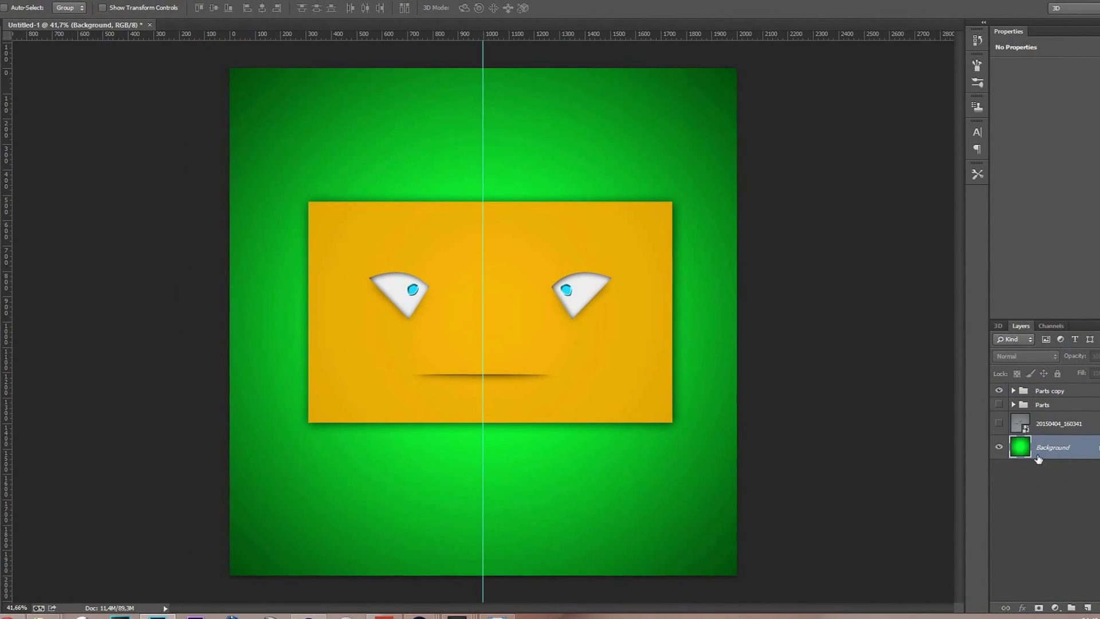
Render a 50-300mm Zoom lens flare at 100% brightness in the Background's upper-right corner
left_click(152, 0)
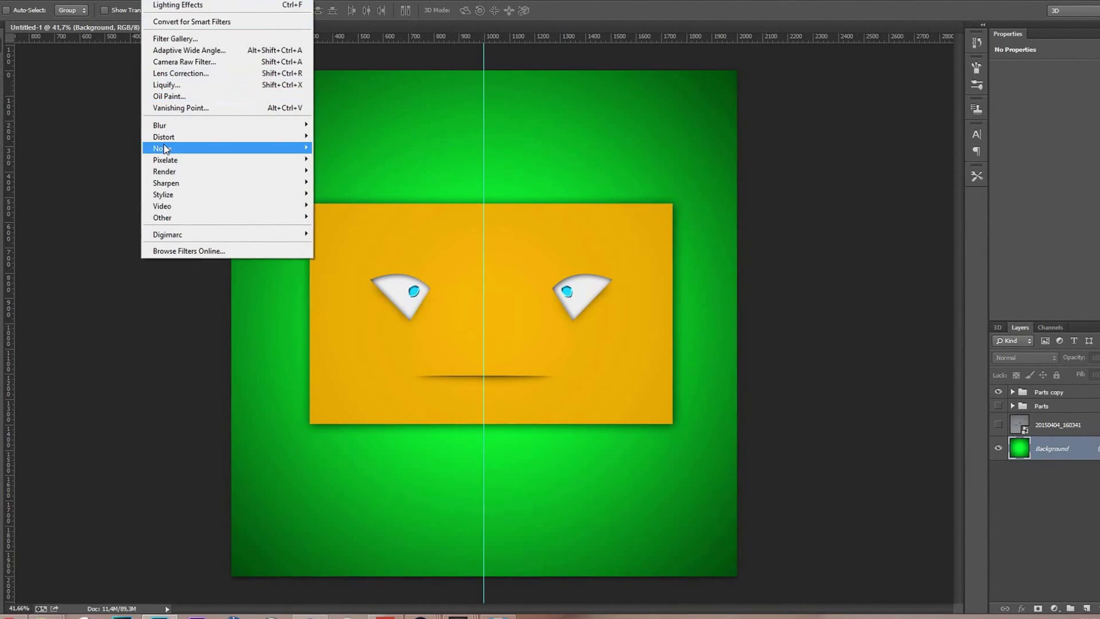
mouse_move(171, 171)
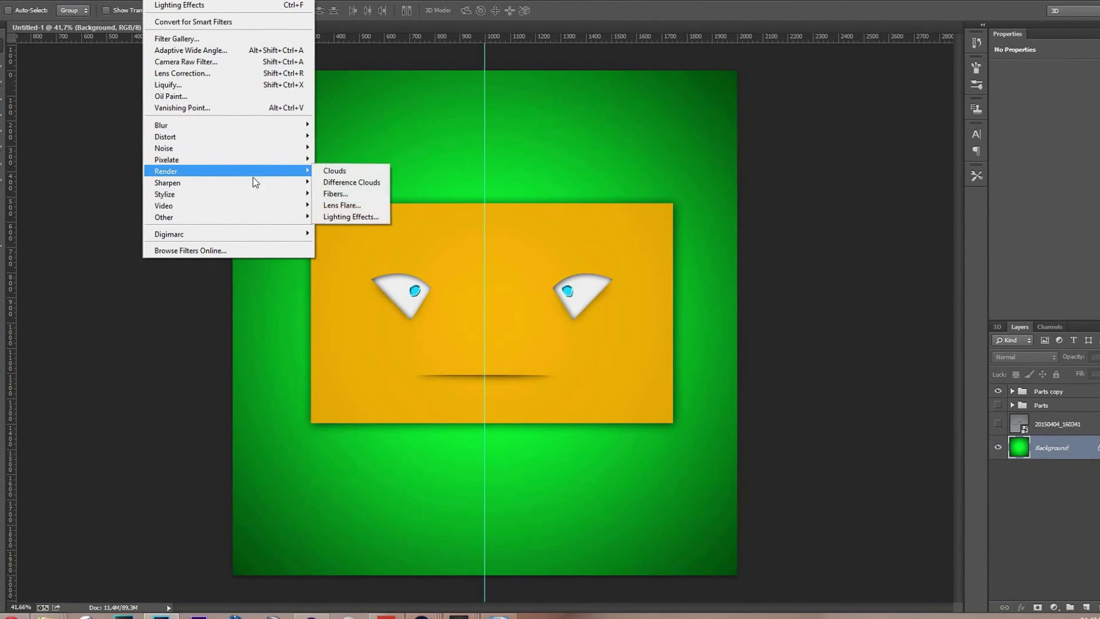
left_click(356, 206)
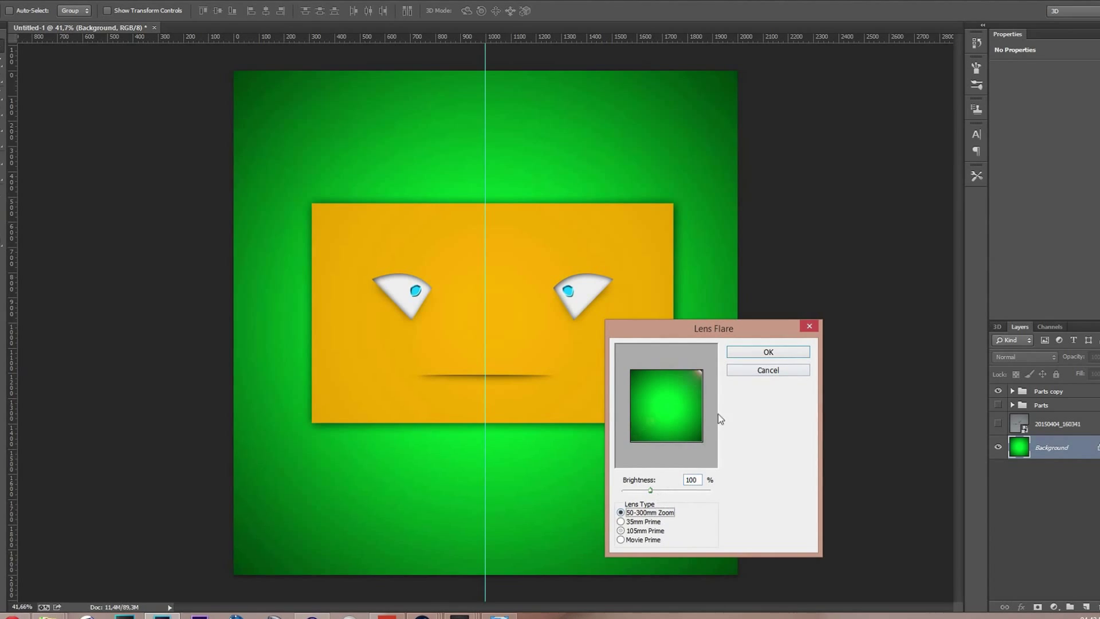
left_click(768, 353)
Render a second lens flare of another prime lens type at 100% brightness over the Background's upper-right corner
left_click(156, 1)
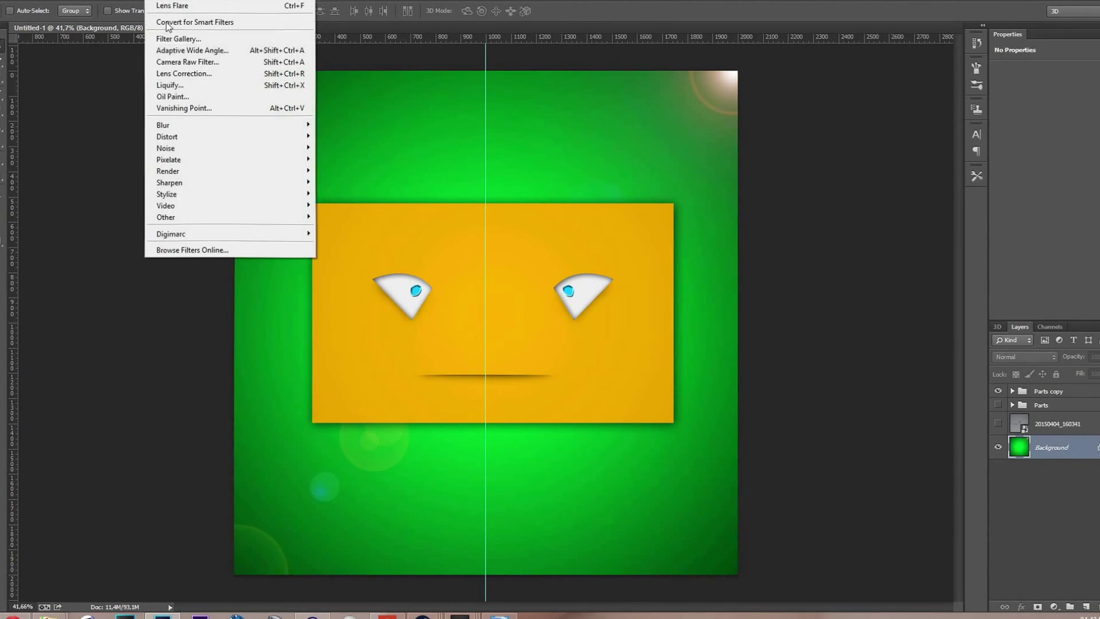
mouse_move(199, 174)
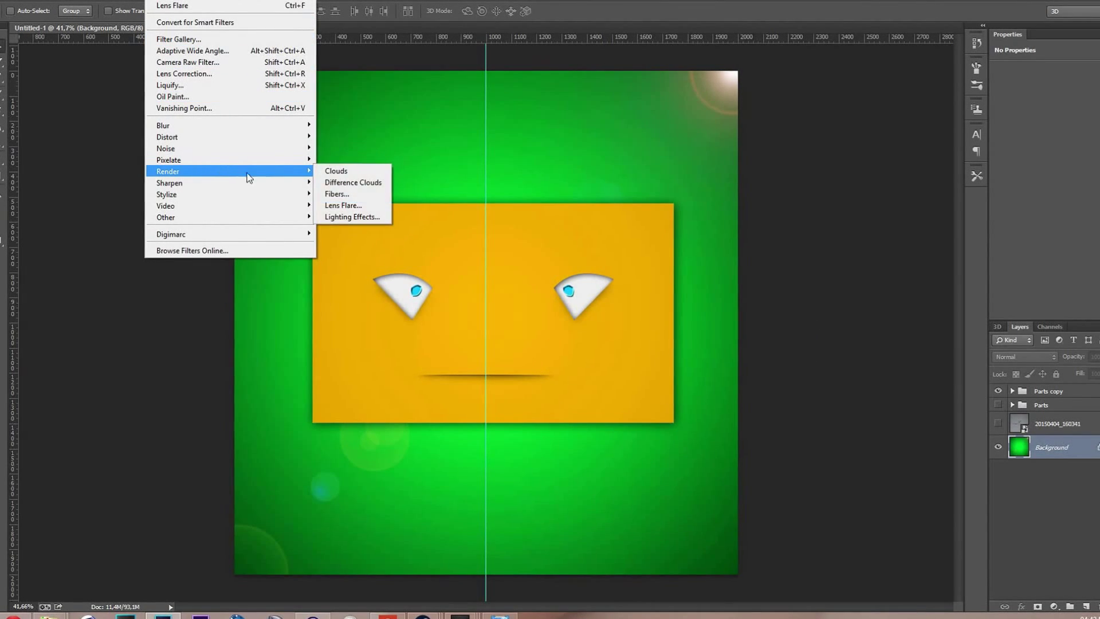
left_click(341, 205)
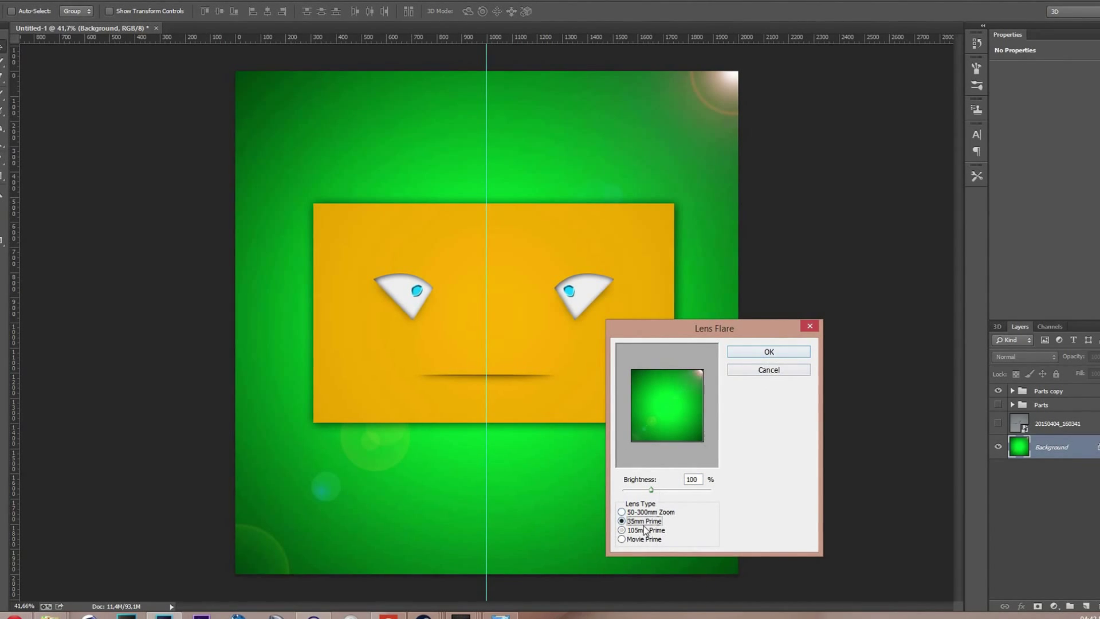
left_click(760, 352)
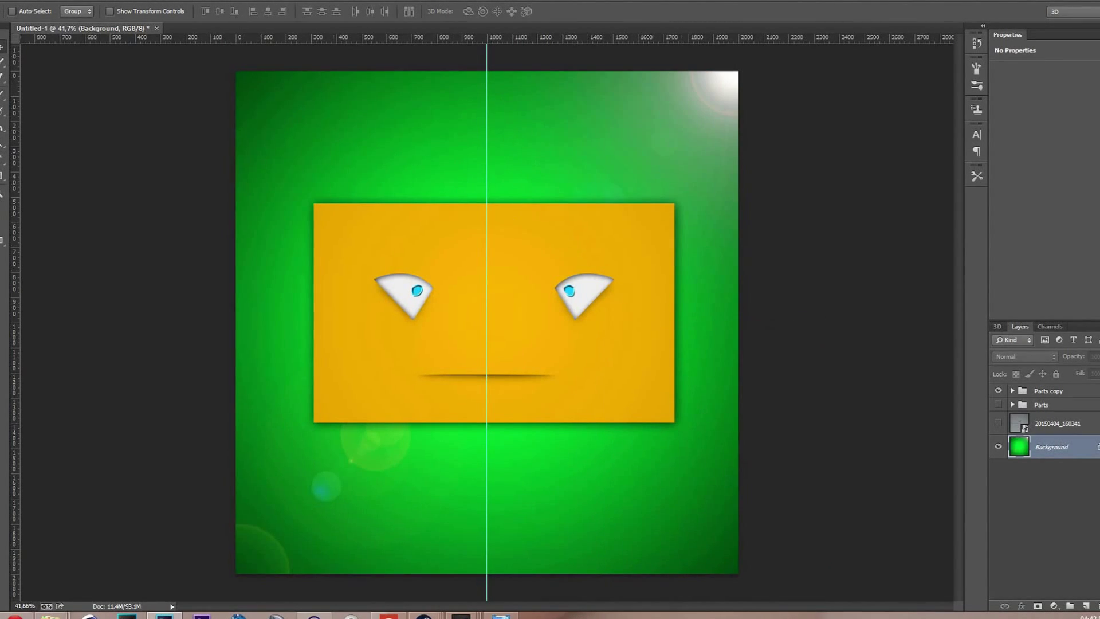
Render a Movie Prime lens flare at 100% brightness in the Background's upper-left corner
left_click(155, 1)
mouse_move(191, 172)
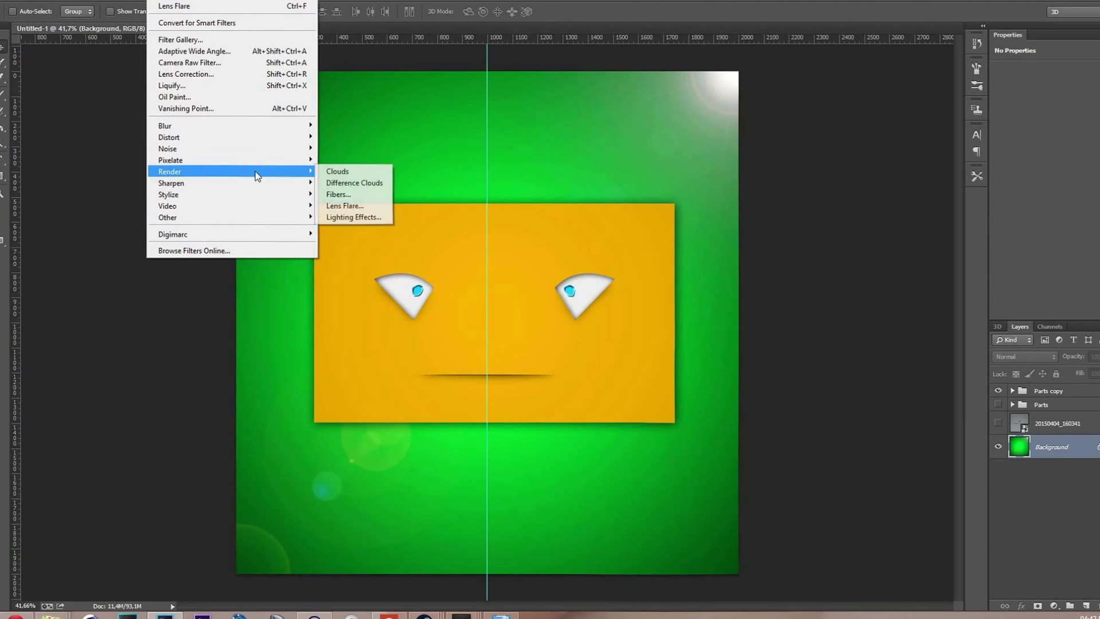
left_click(340, 205)
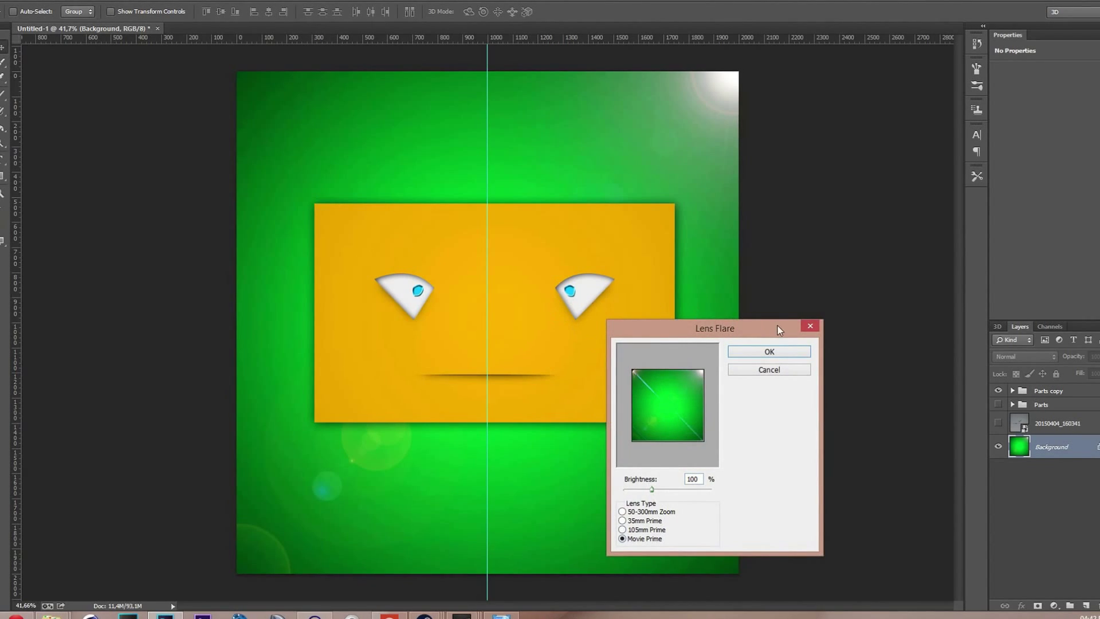
left_click(769, 352)
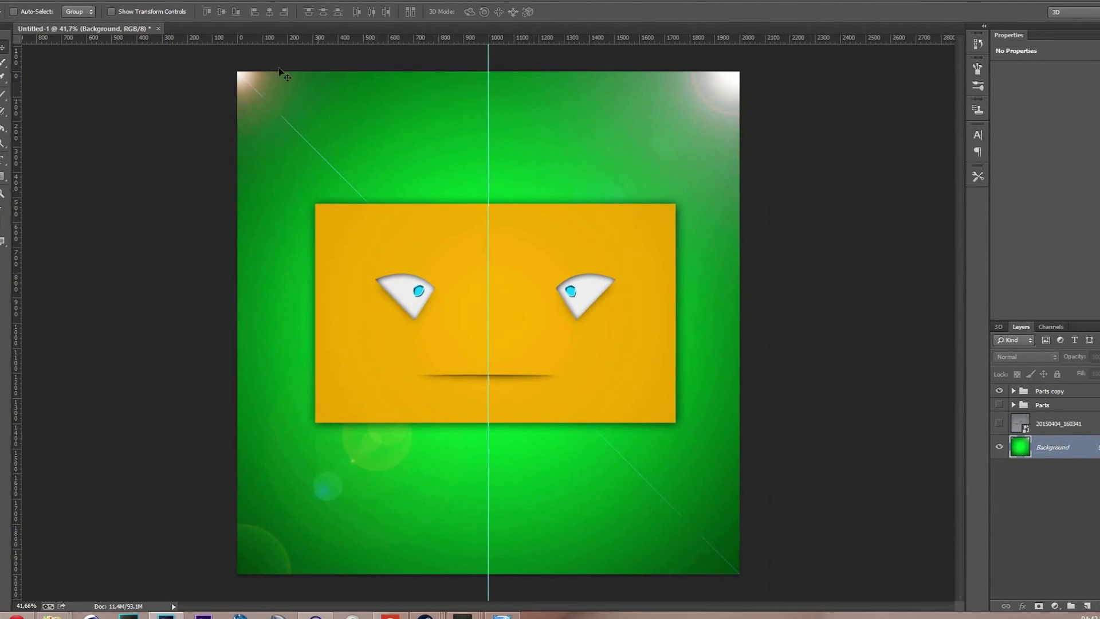
Apply Lighting Effects to the Background using a spot light with its ellipse enlarged well beyond the canvas
left_click(158, 2)
mouse_move(186, 172)
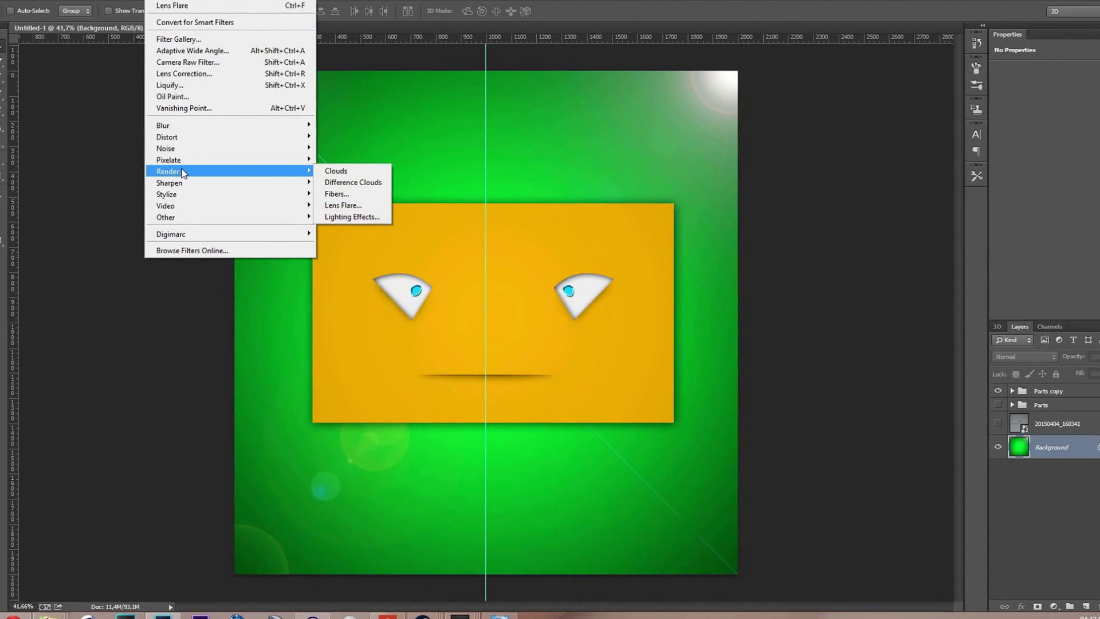
left_click(339, 216)
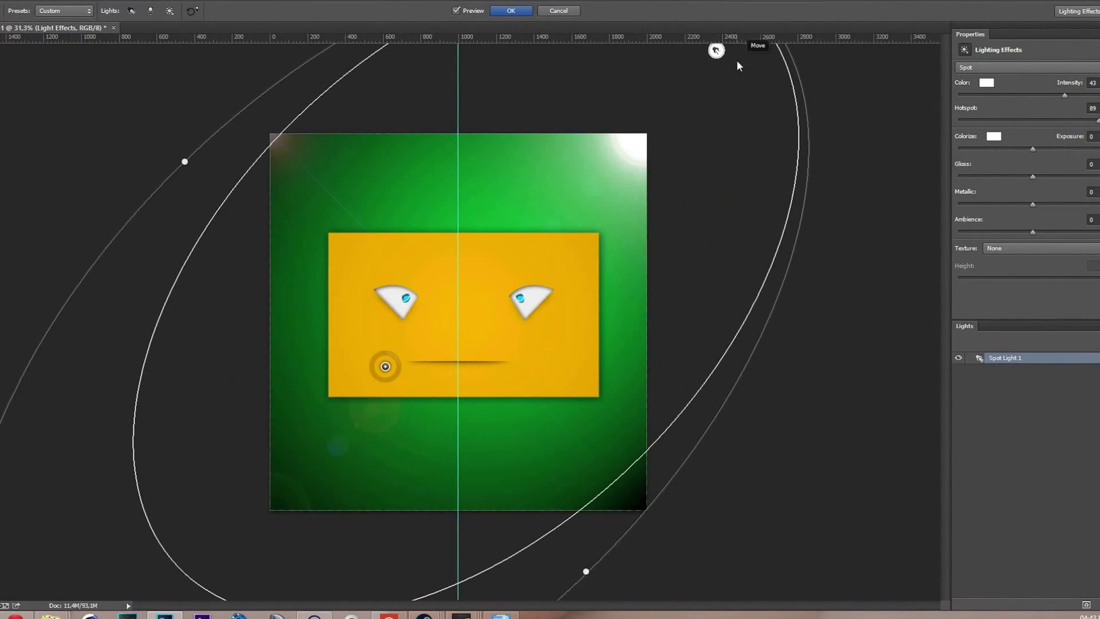
scroll(738, 62, "down", 4)
left_click_drag(548, 493, 581, 505)
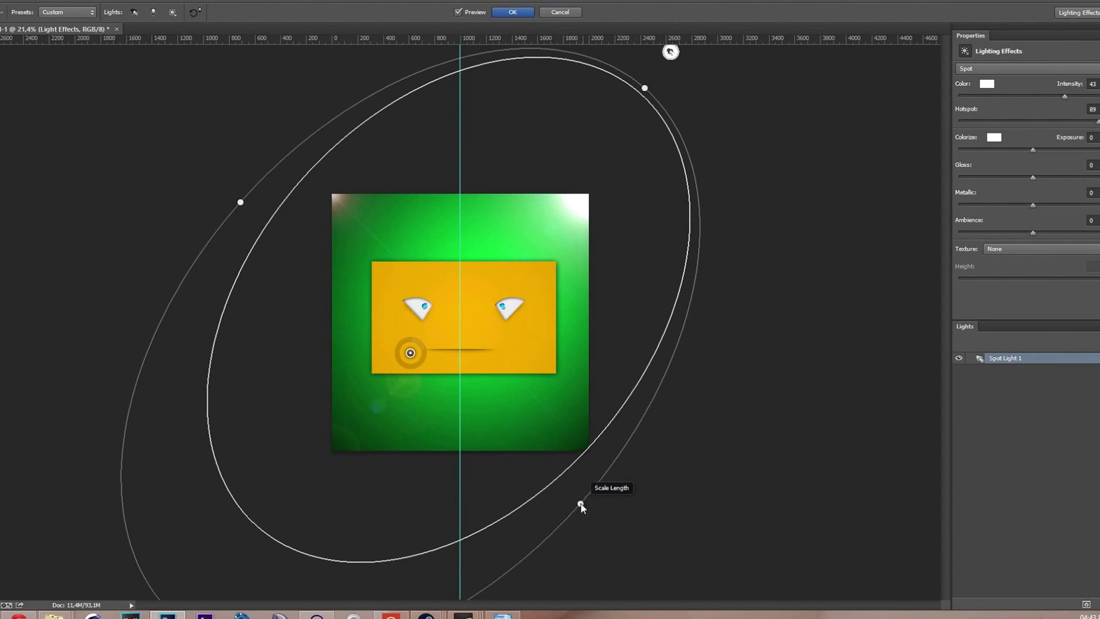
left_click_drag(645, 88, 710, 47)
left_click(523, 12)
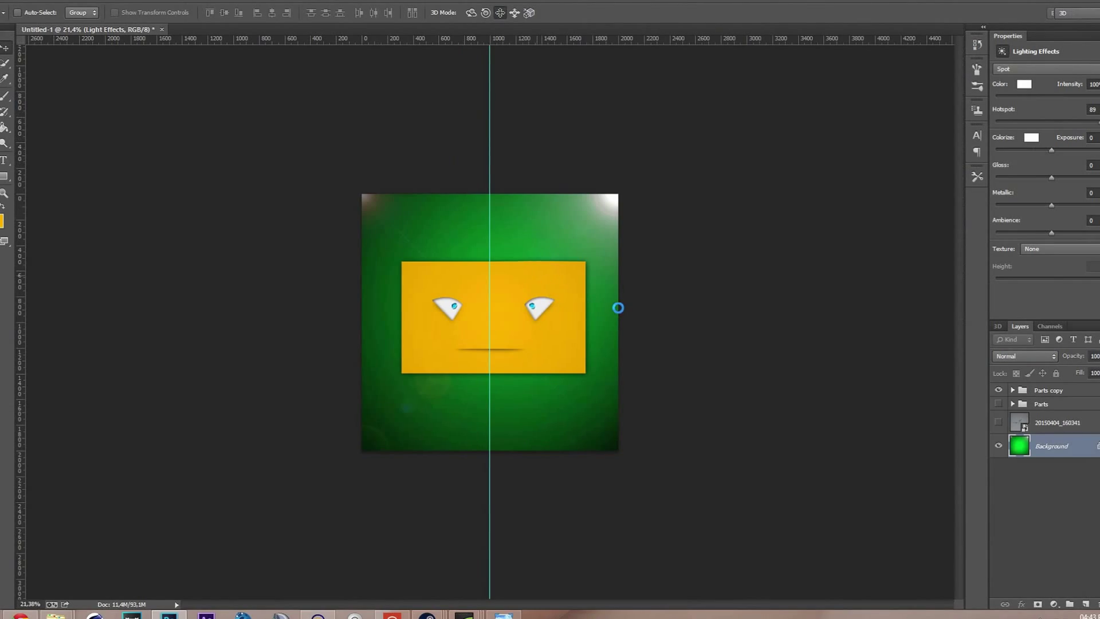
Switch to File Explorer, view What-Im-going-to-make.jpg as the finished reference, and close the viewer
scroll(621, 313, "up", 6)
left_click(56, 616)
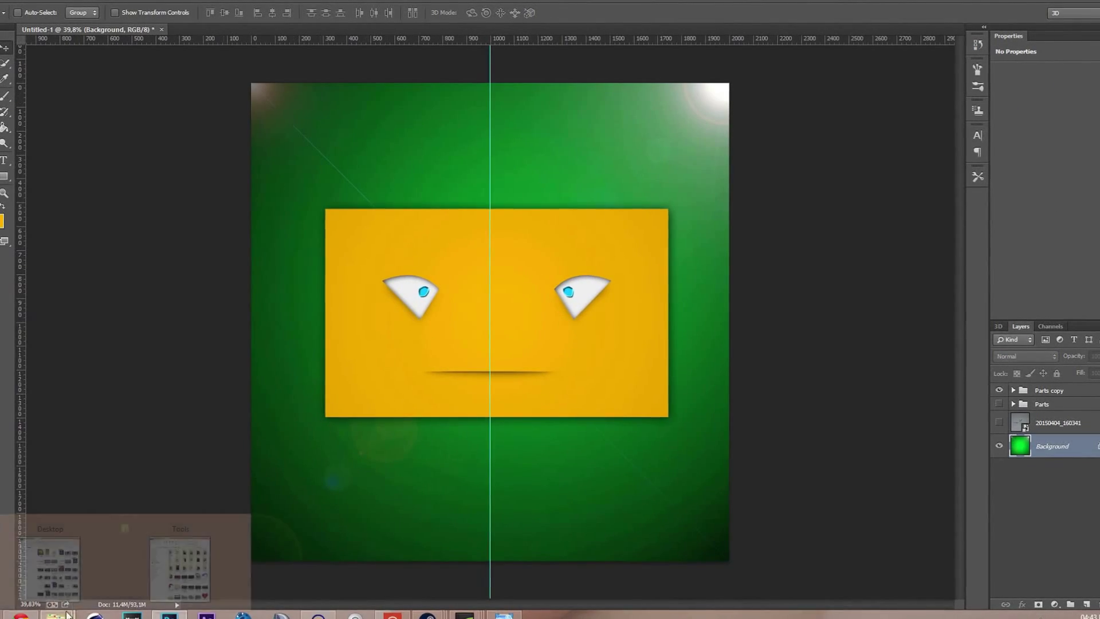
left_click(119, 545)
double_click(161, 120)
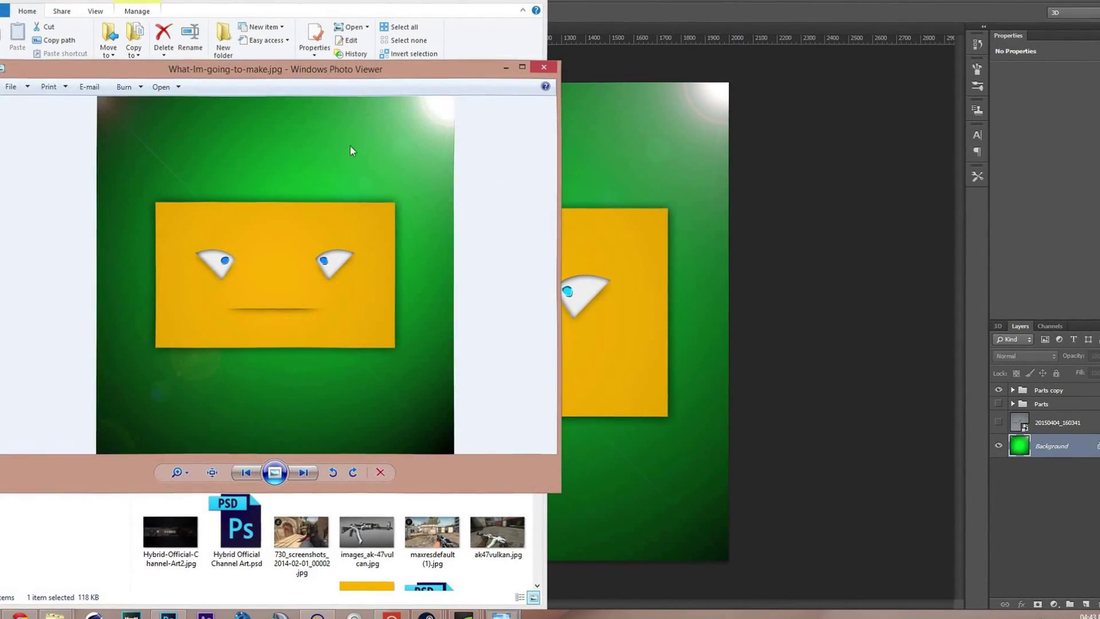
left_click(545, 68)
Place What-Im-going-to-make.jpg above the Background and toggle its visibility to compare it with the artwork
left_click_drag(164, 157, 634, 201)
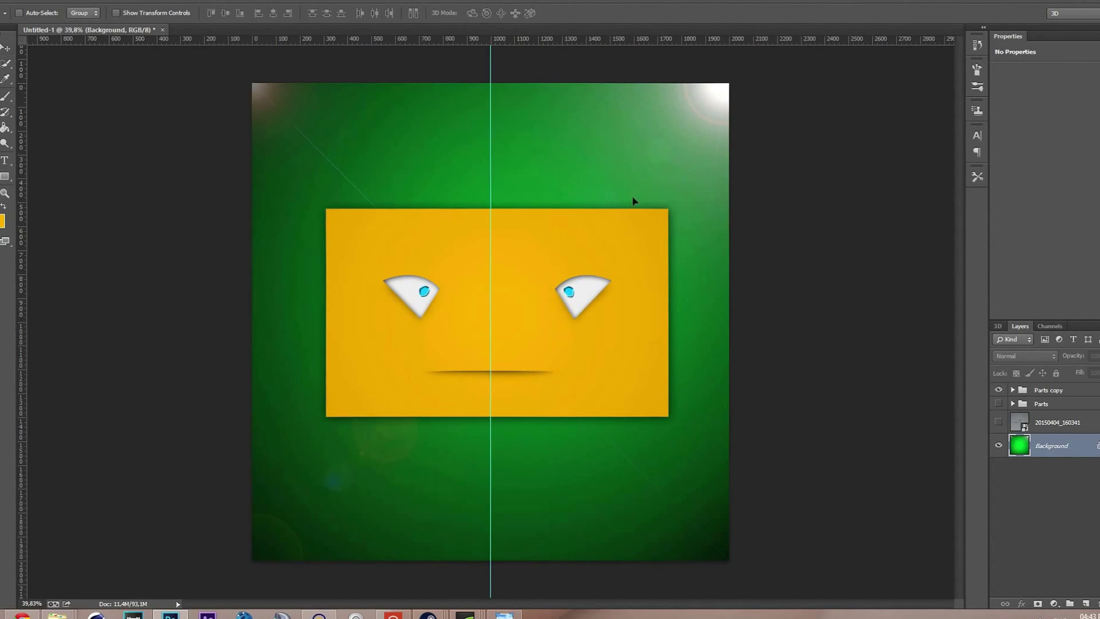
right_click(666, 194)
left_click(694, 200)
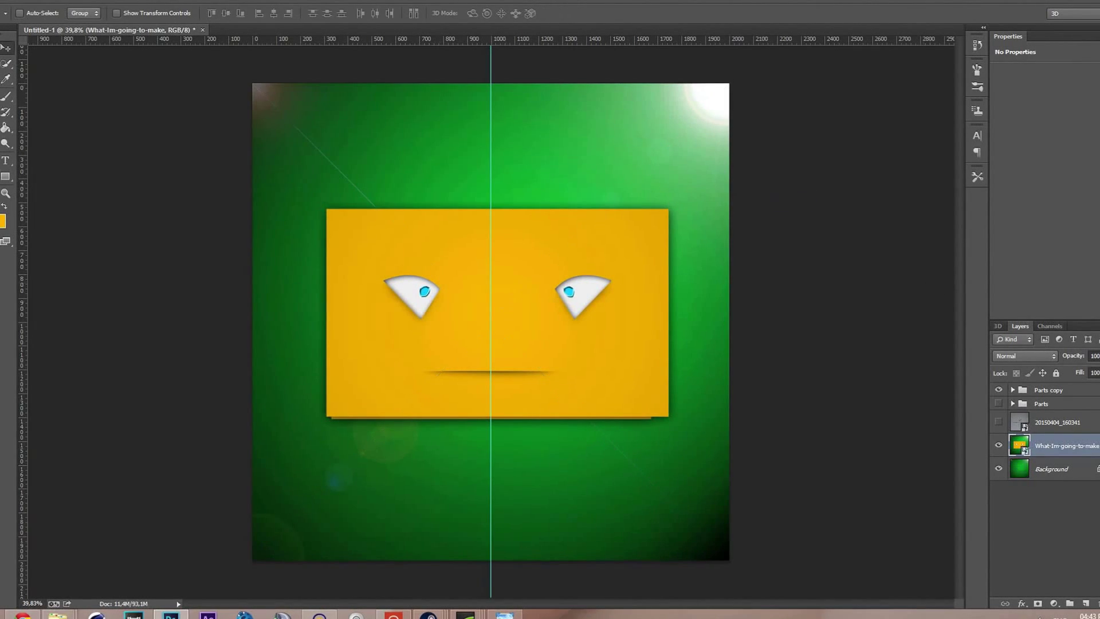
left_click(999, 446)
left_click(999, 446)
left_click(999, 445)
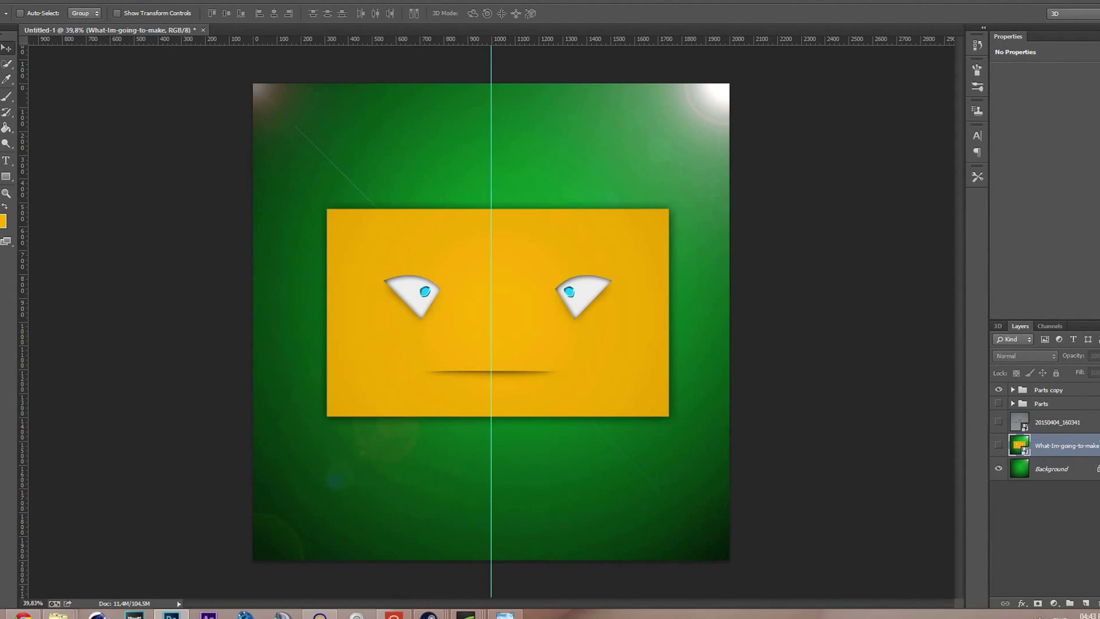
Delete the placed What-Im-going-to-make reference layer
left_click(1087, 603)
left_click(545, 224)
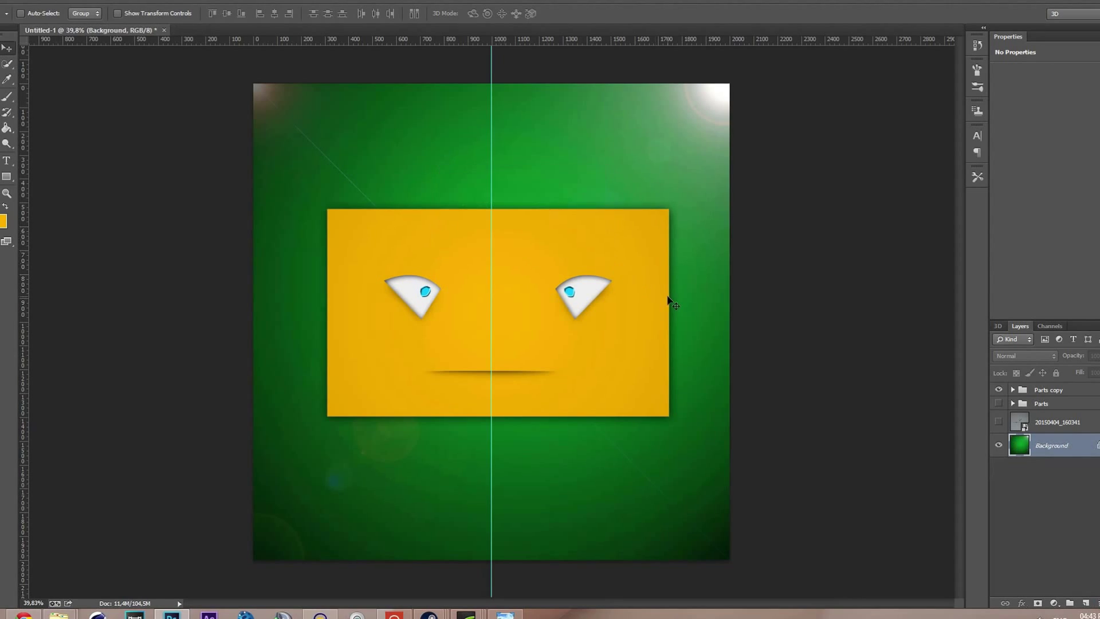
scroll(649, 310, "up", 2)
scroll(647, 313, "up", 1)
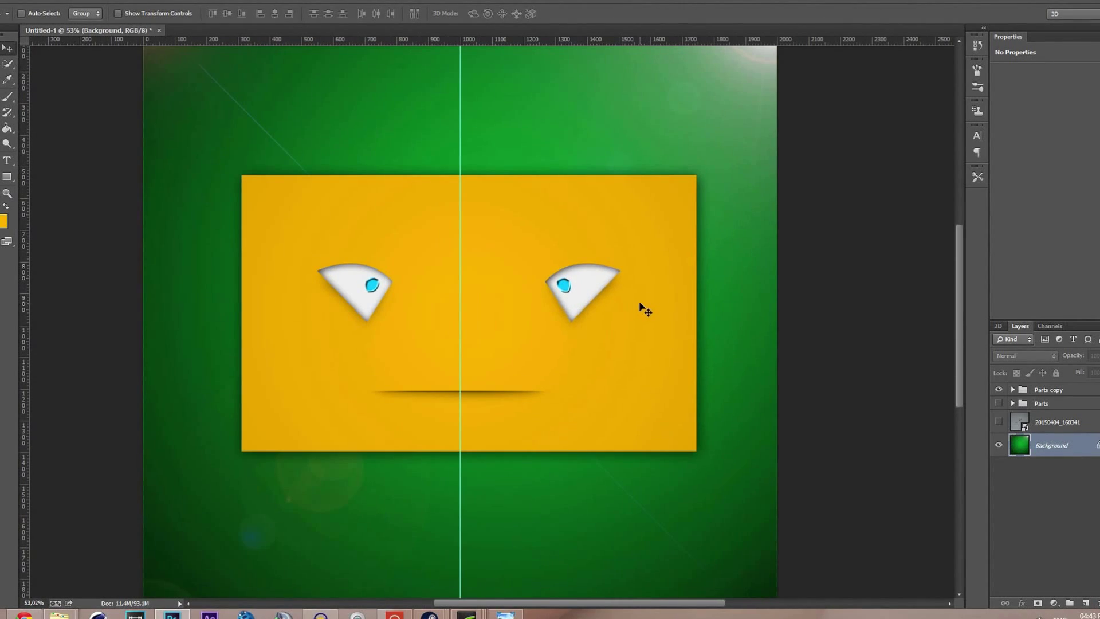